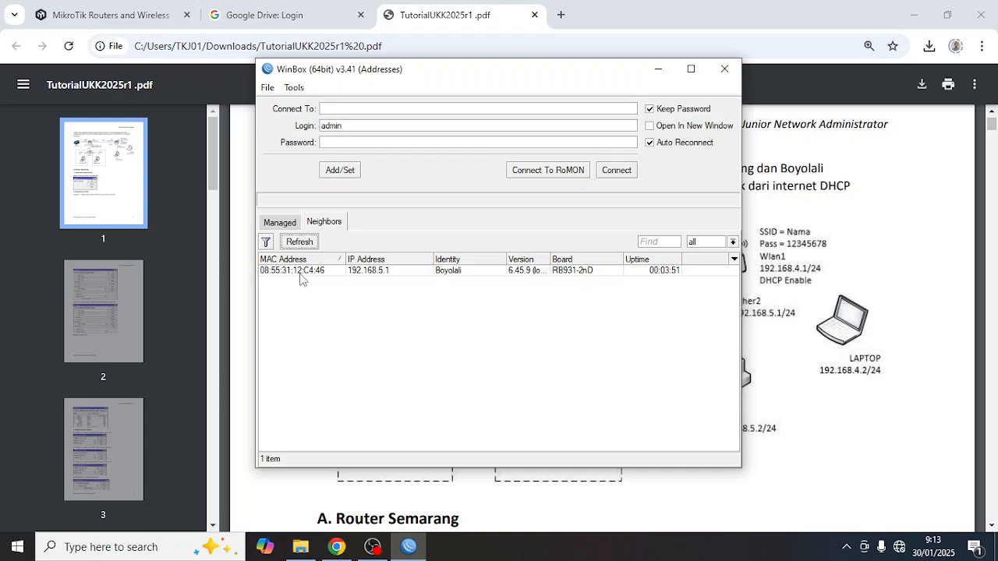
Connect to the neighbouring Boyolali router by its MAC address as admin with an empty password.
left_click(303, 273)
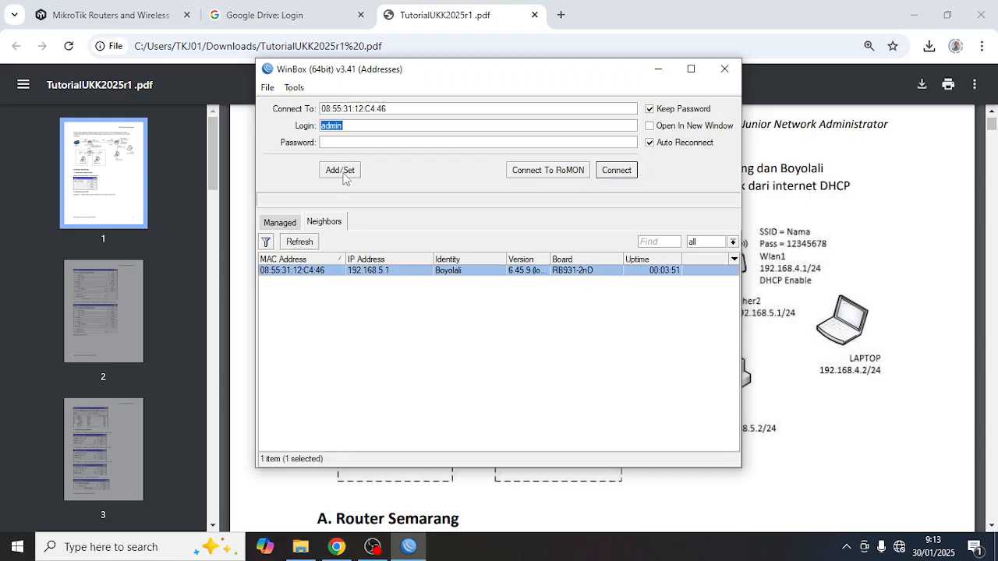
left_click(333, 142)
left_click(614, 171)
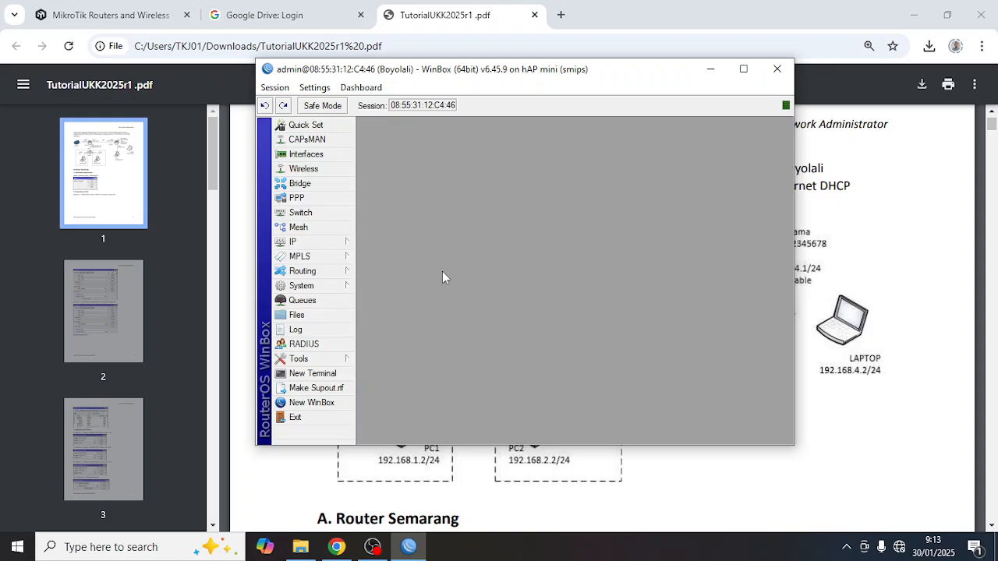
Reset the router's configuration with No Default Configuration enabled and confirm the reboot.
left_click(331, 286)
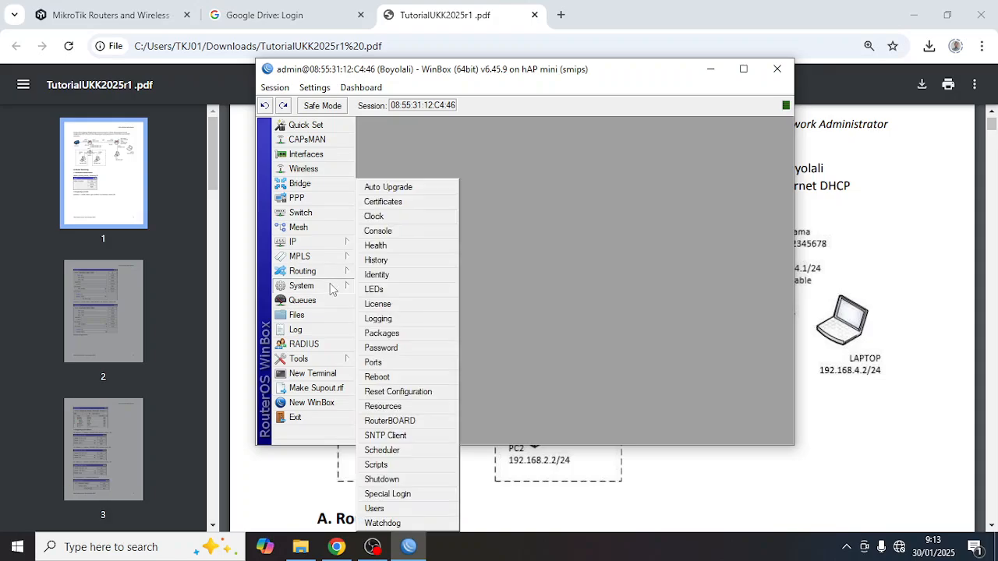
left_click(401, 391)
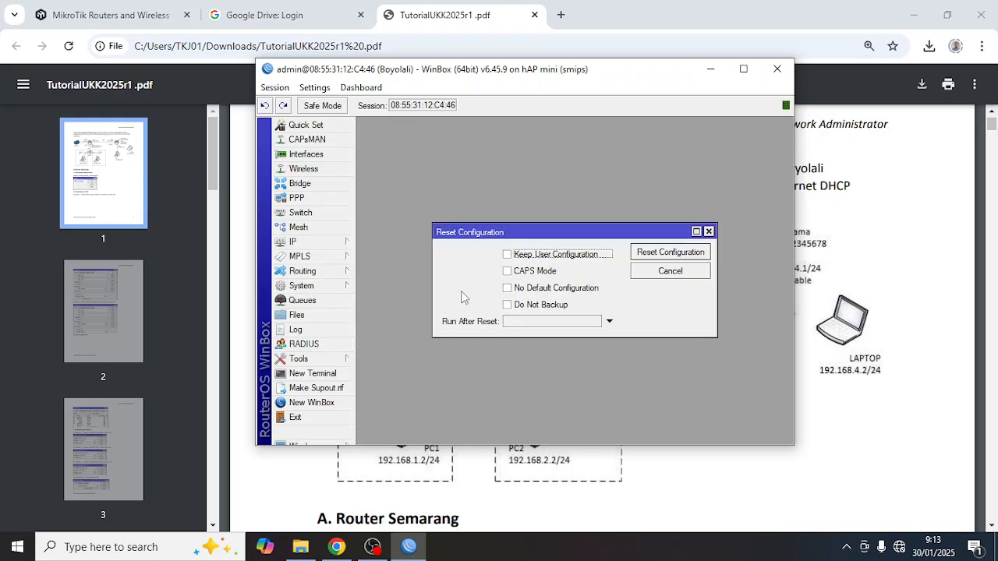
left_click(343, 283)
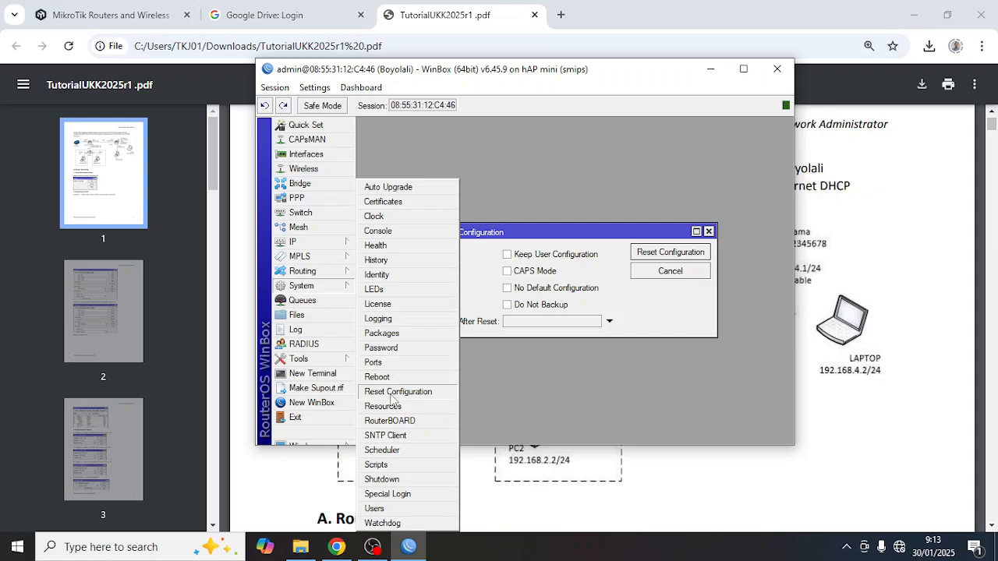
left_click(391, 394)
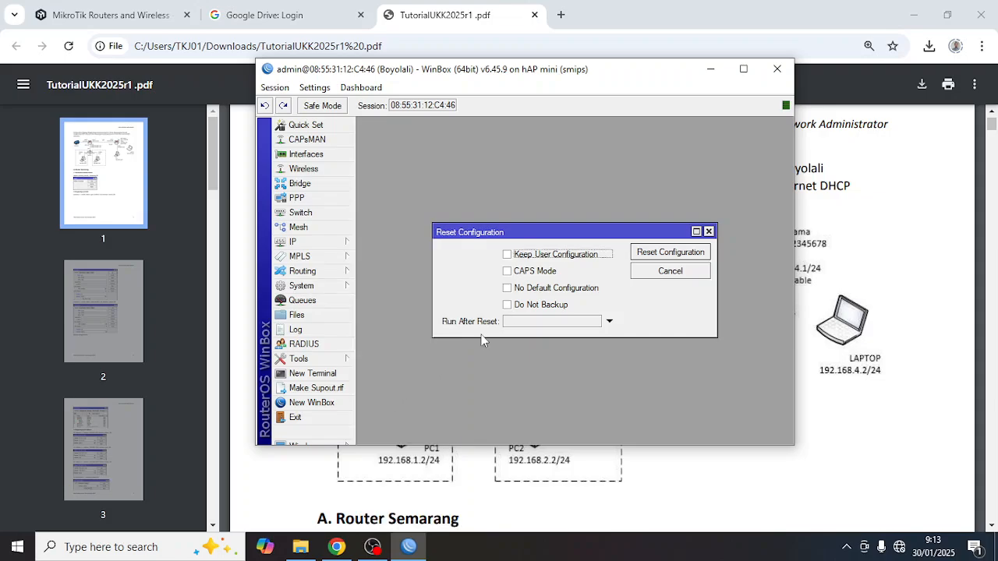
left_click(508, 288)
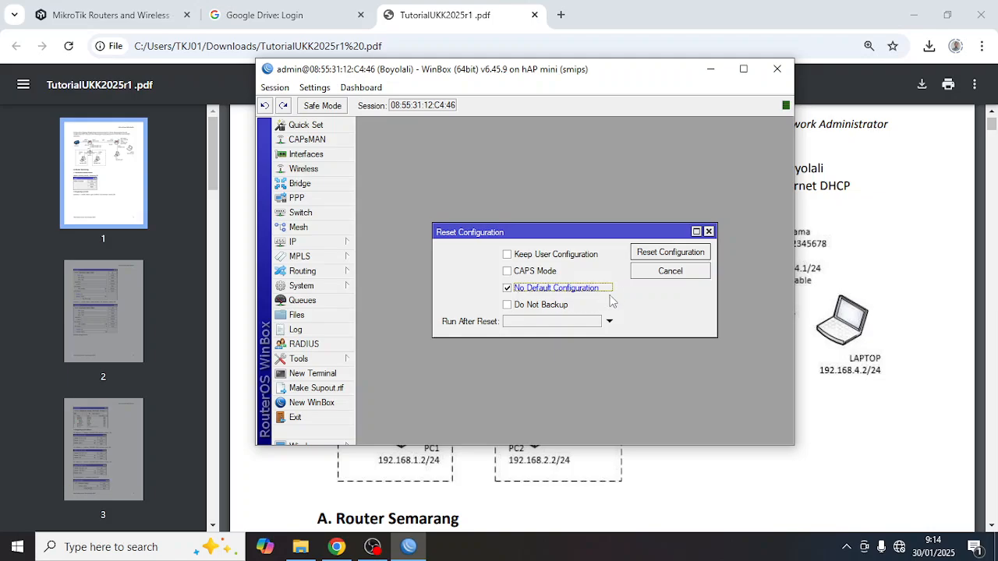
left_click(647, 256)
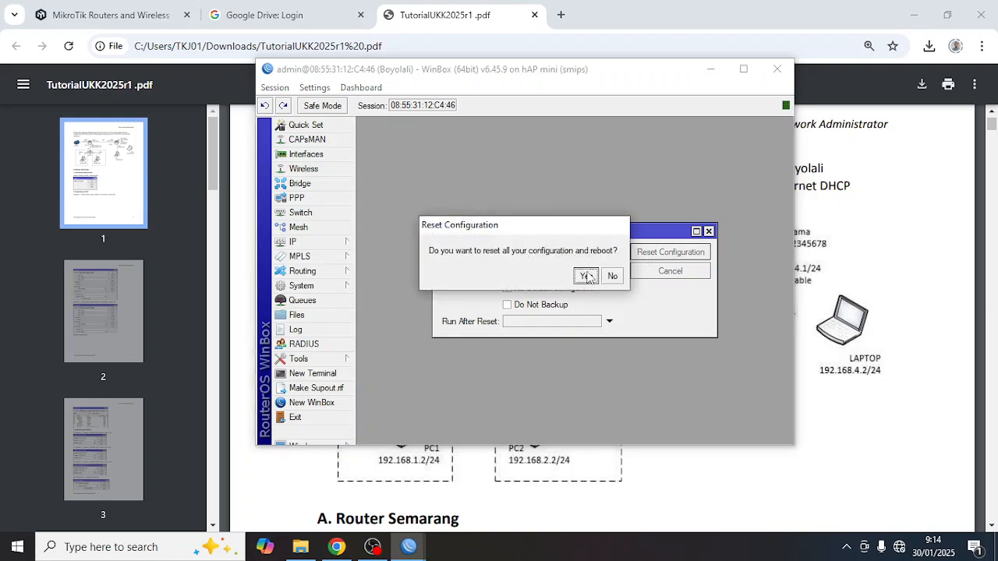
left_click(587, 277)
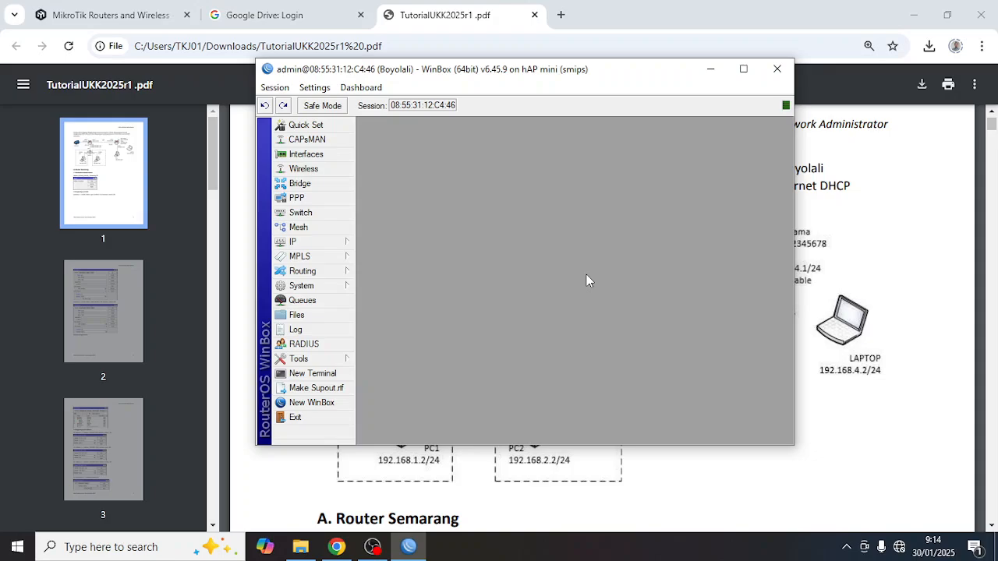
Cancel the automatic reconnection to the rebooting router and refresh the neighbours list until the router is listed again.
left_click(816, 351)
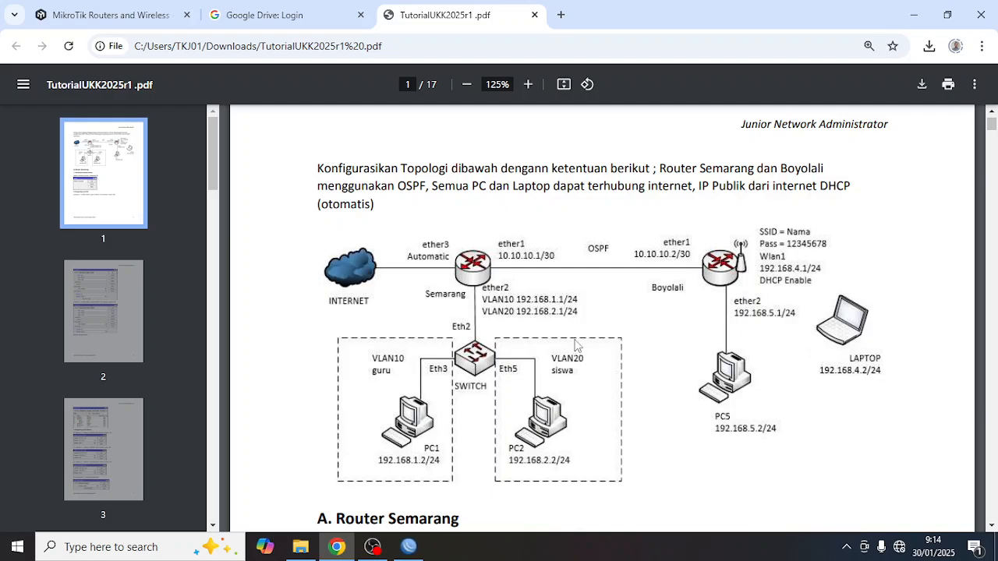
left_click(408, 547)
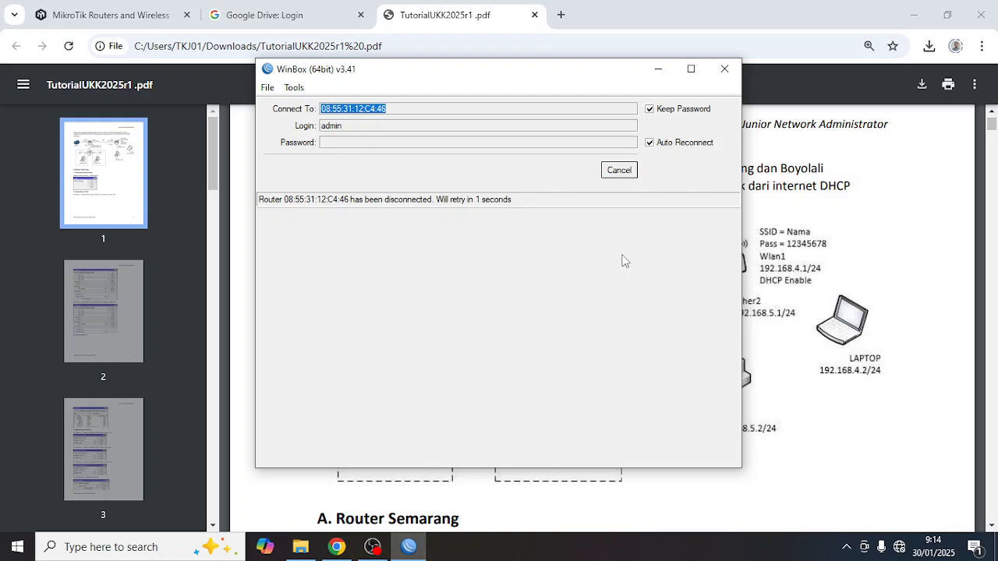
left_click(619, 172)
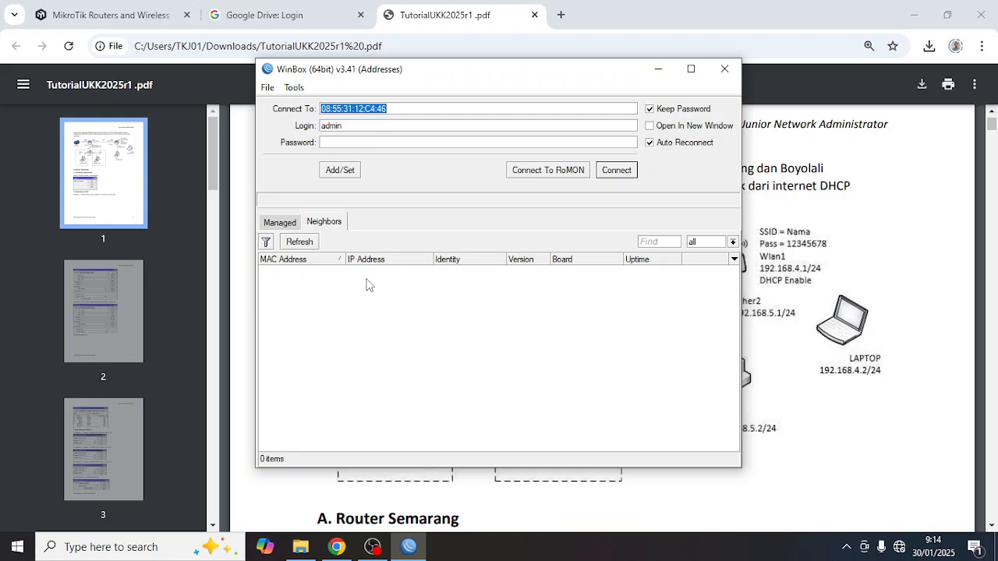
left_click(310, 245)
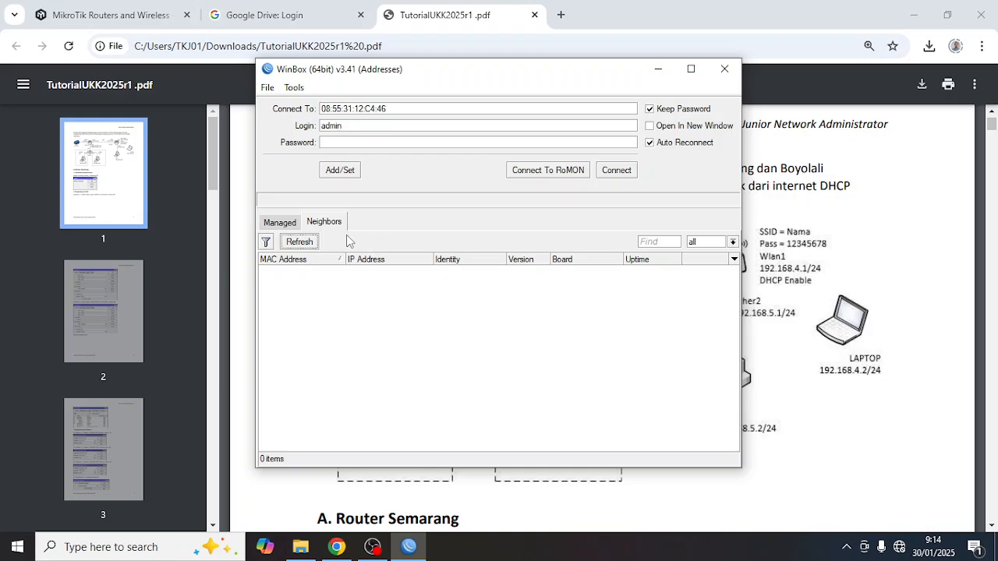
left_click(307, 242)
left_click_drag(474, 76, 498, 110)
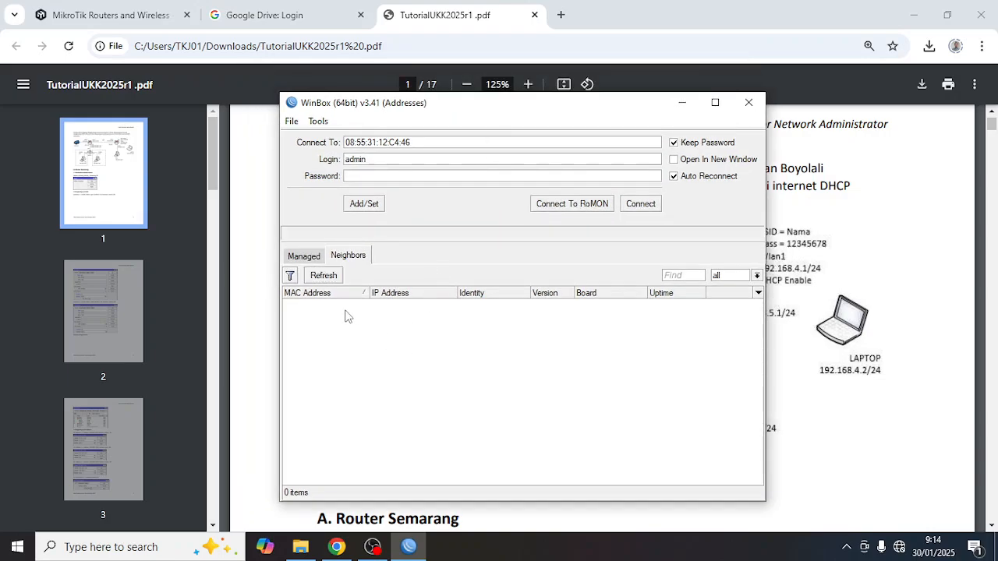
left_click(324, 278)
left_click(333, 280)
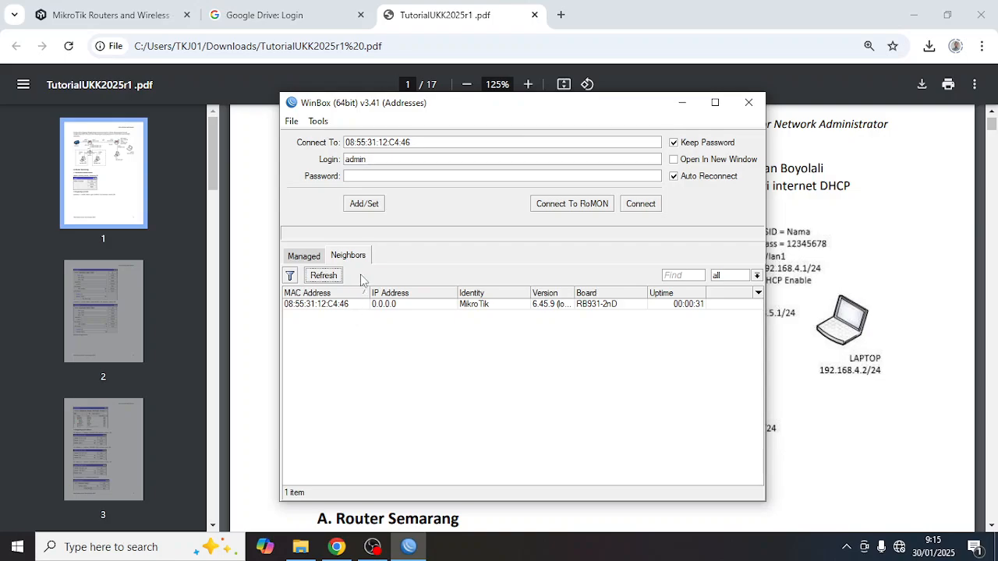
Connect to the reset MikroTik router at MAC address 08:55:31:12:C4:46 as admin.
left_click(330, 305)
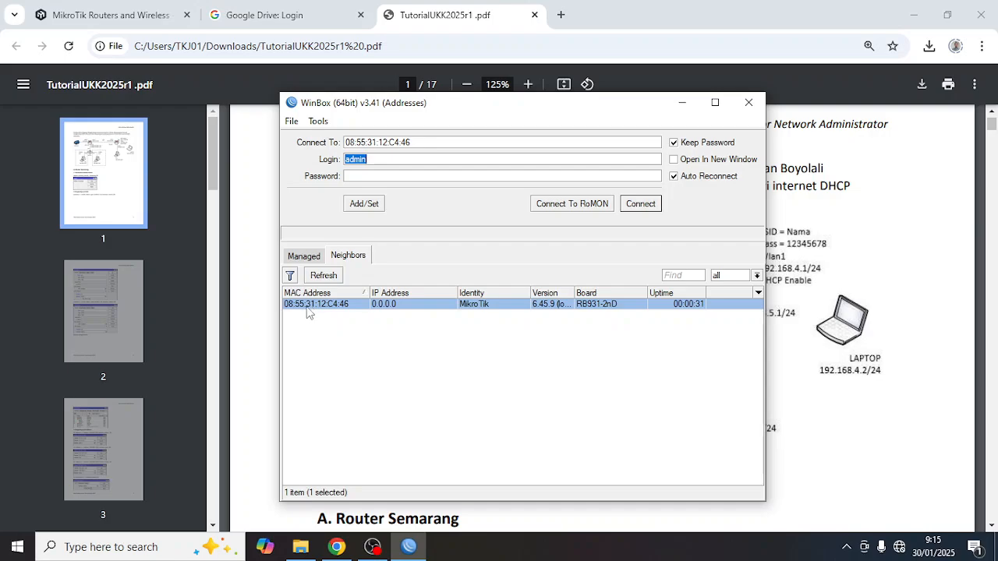
left_click(364, 160)
left_click(641, 203)
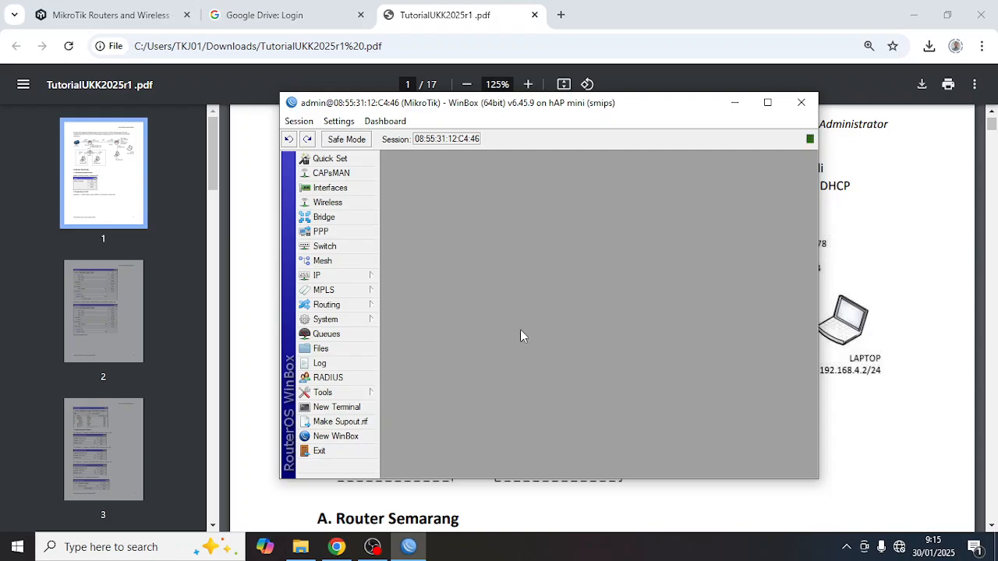
Check the router name in the topology diagram and set the router's identity to Semarang.
left_click(539, 500)
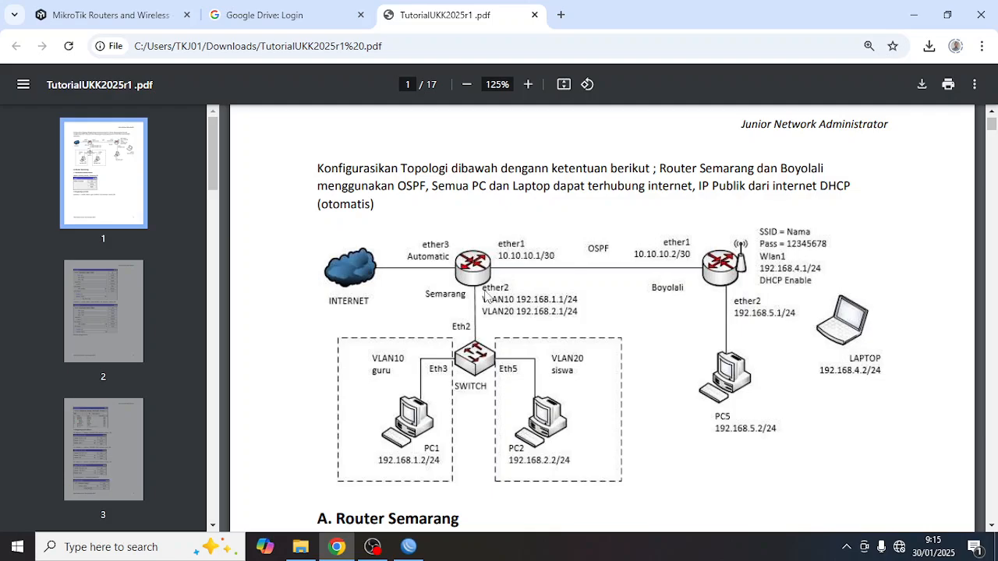
left_click(408, 547)
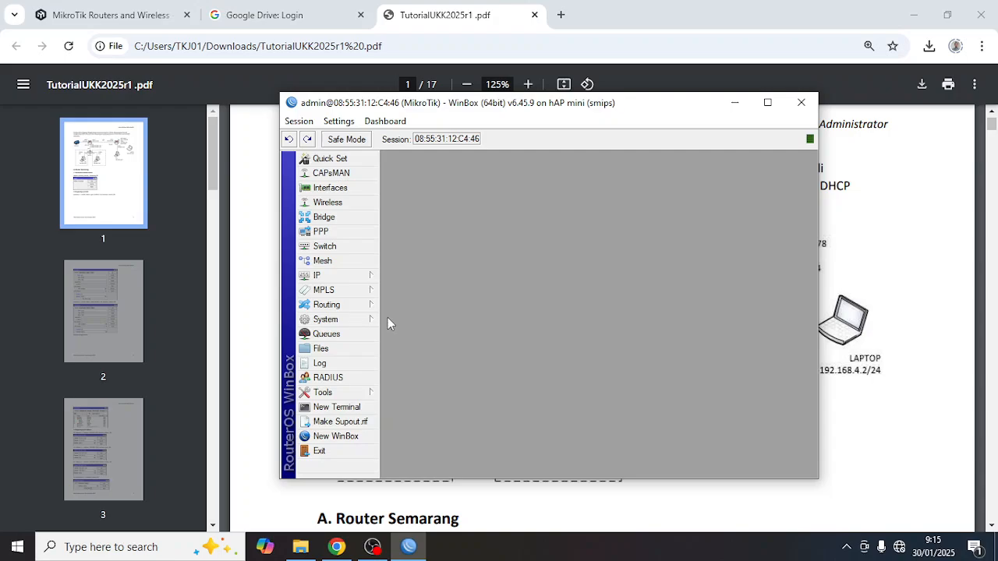
left_click(364, 320)
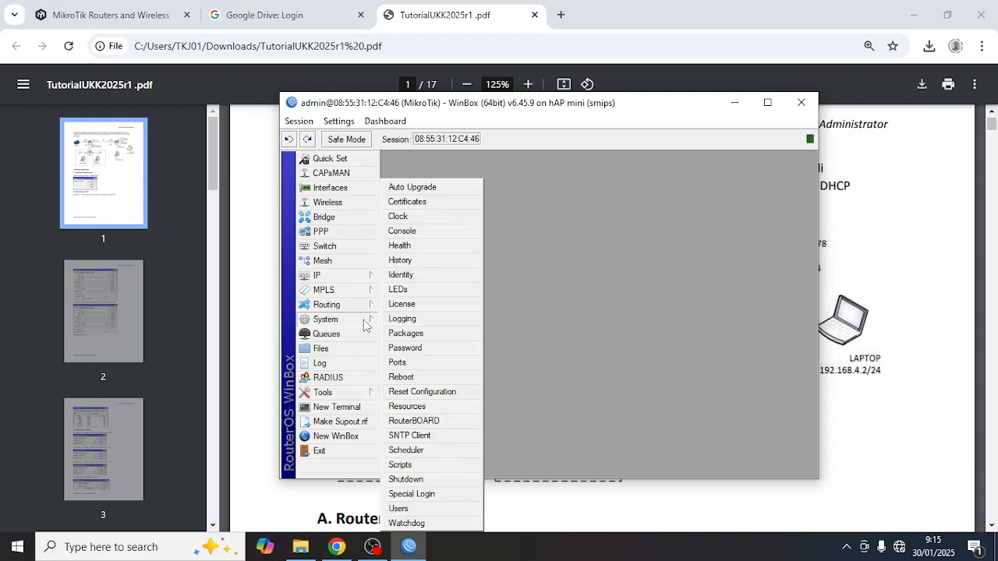
left_click(411, 277)
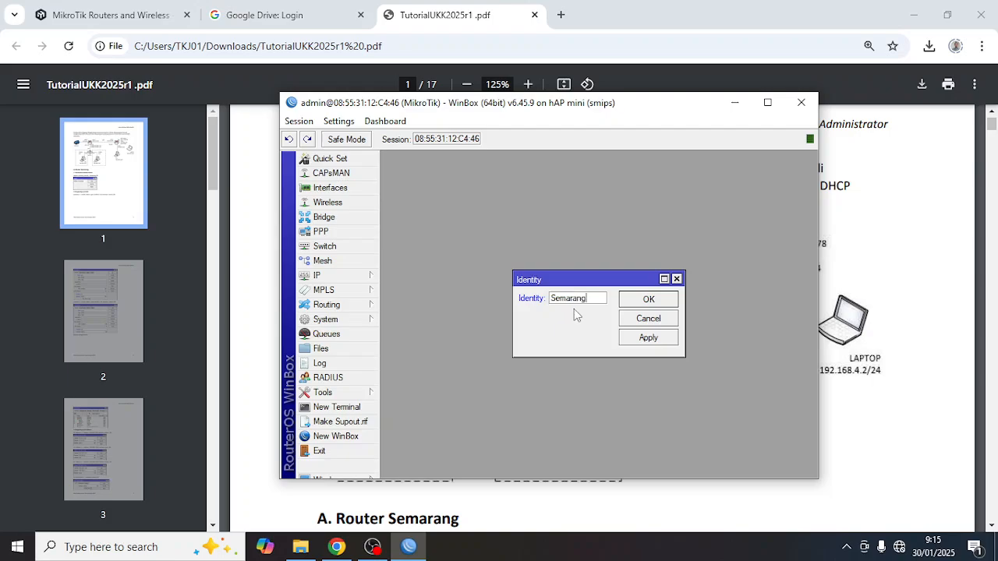
left_click(628, 302)
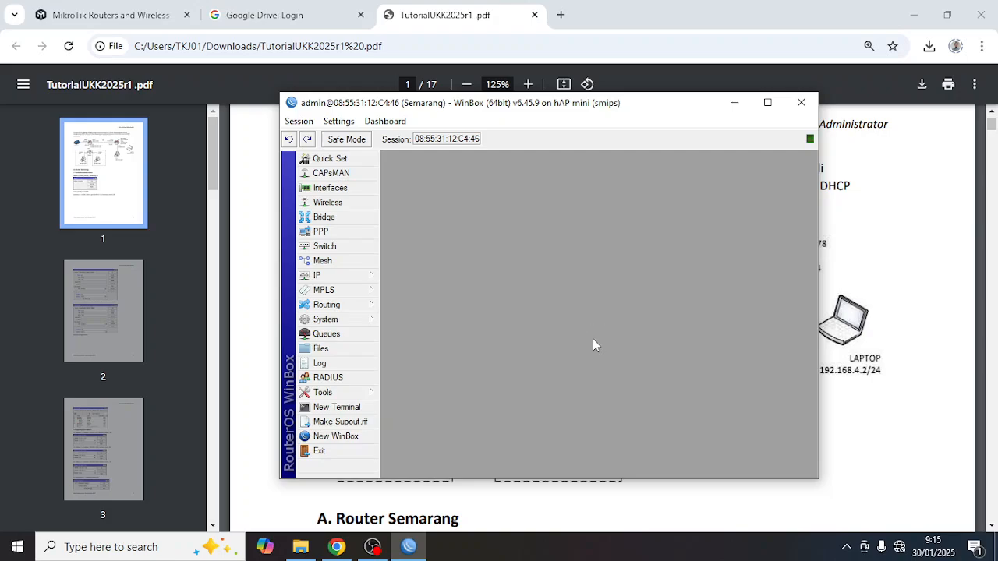
Start a new VLAN interface named guru with VLAN ID 10, following the topology diagram.
left_click(860, 398)
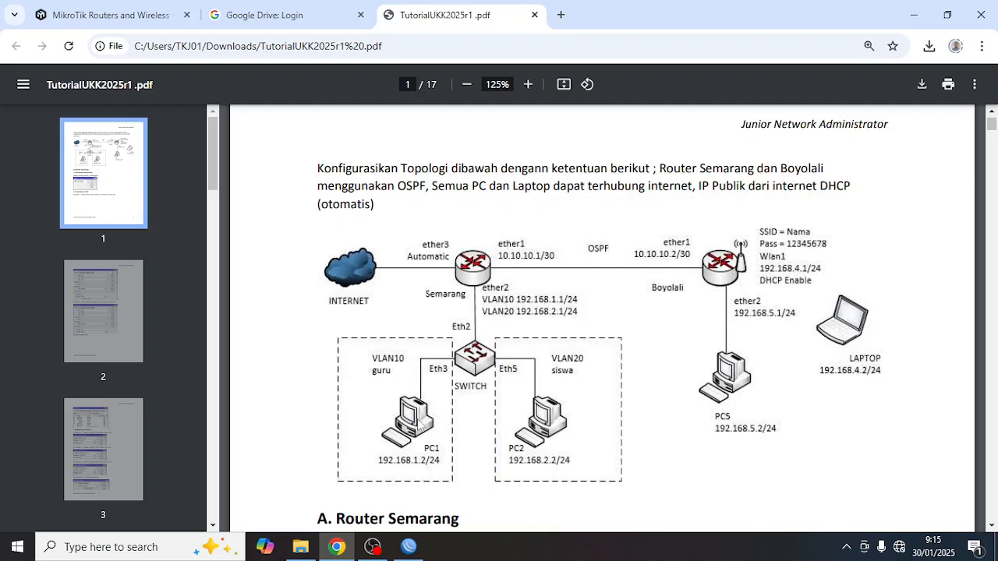
left_click(408, 547)
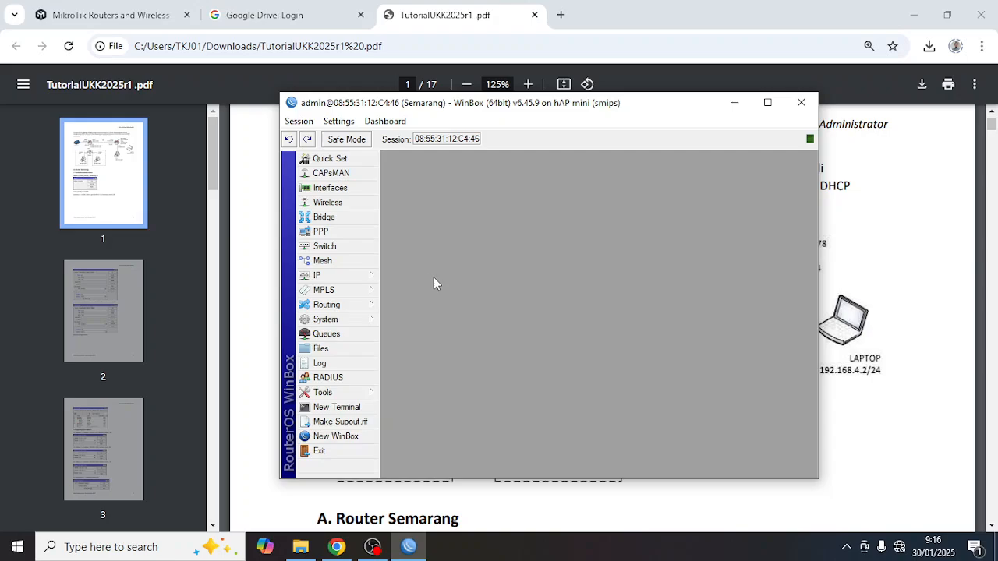
left_click(345, 190)
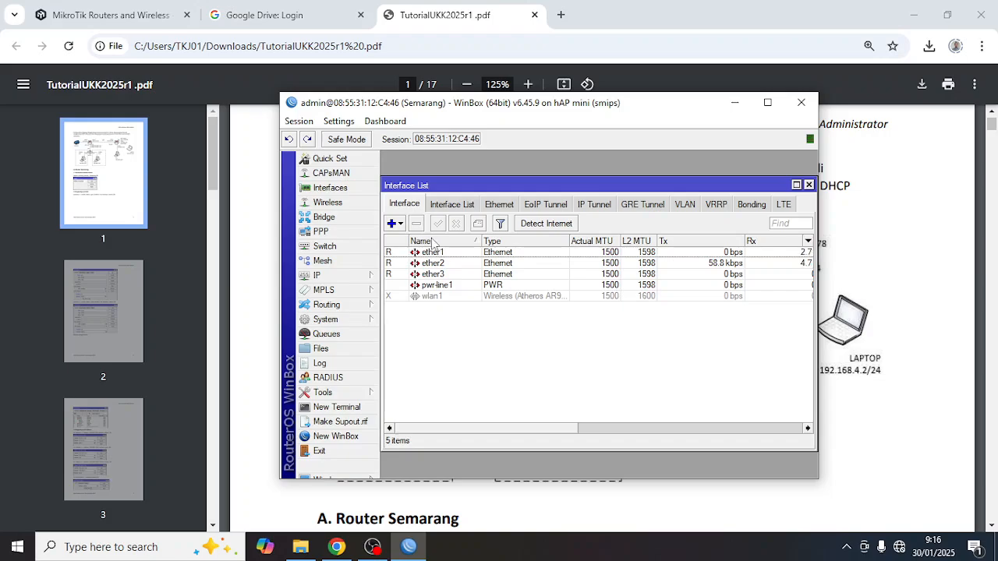
left_click(394, 224)
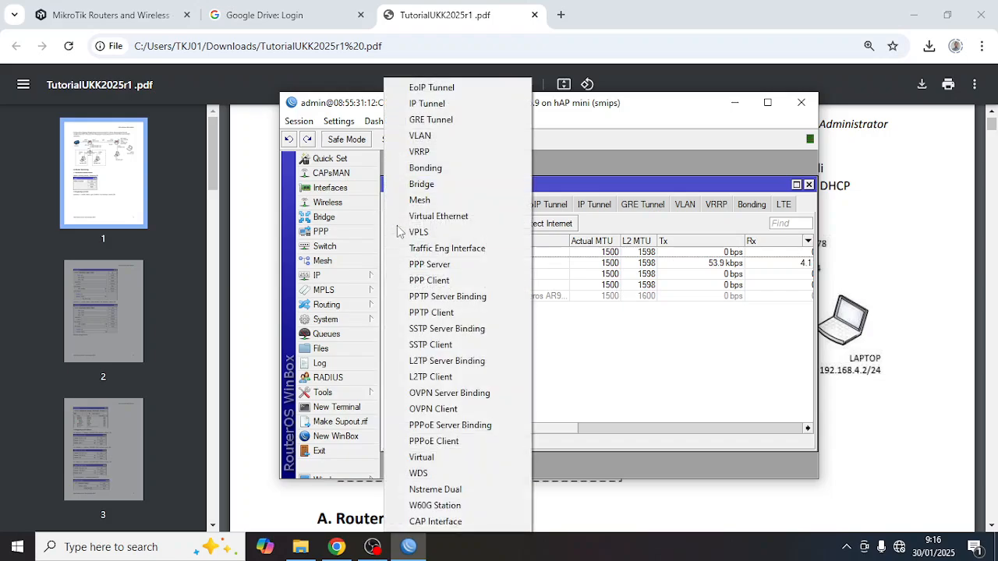
left_click(405, 138)
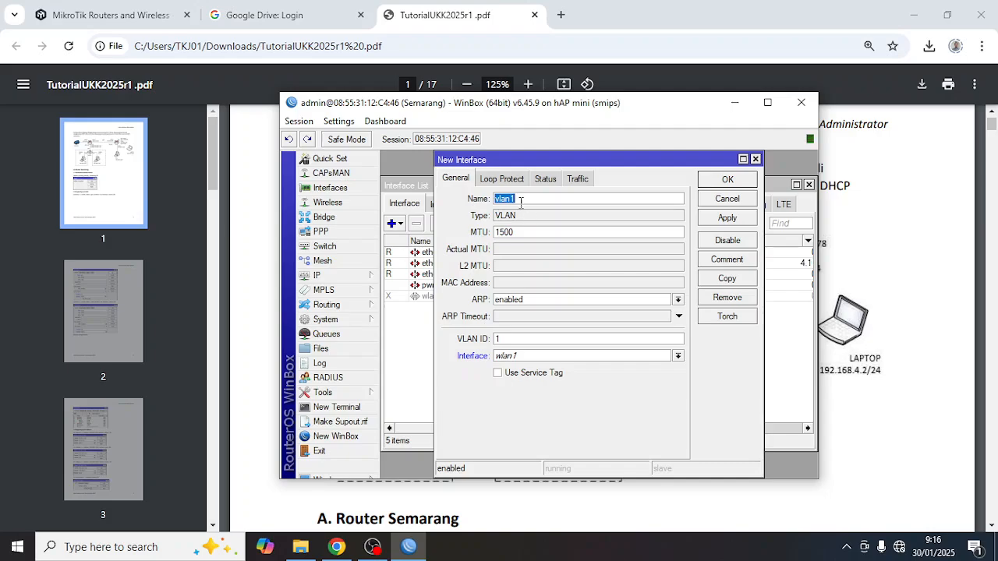
left_click(410, 547)
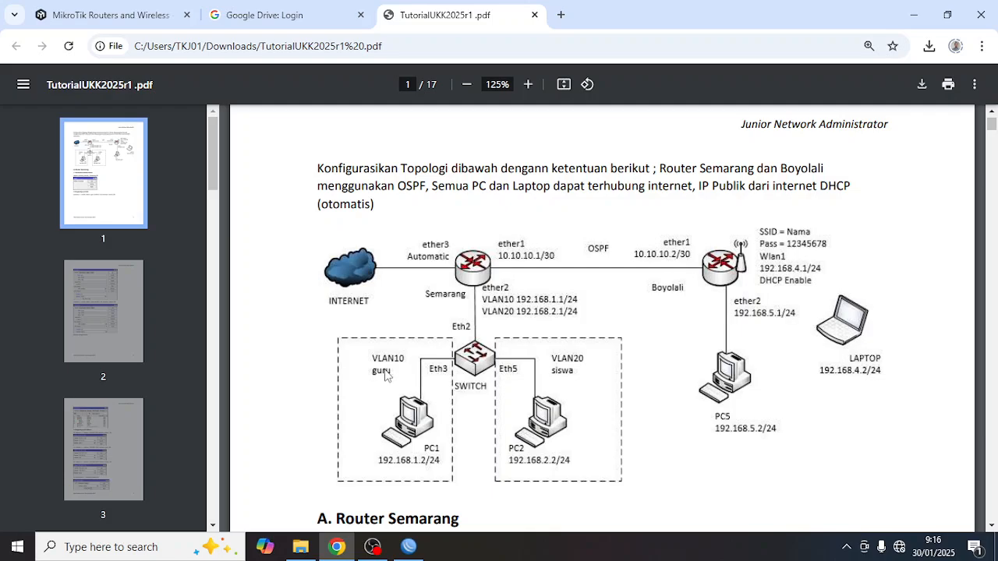
left_click(408, 547)
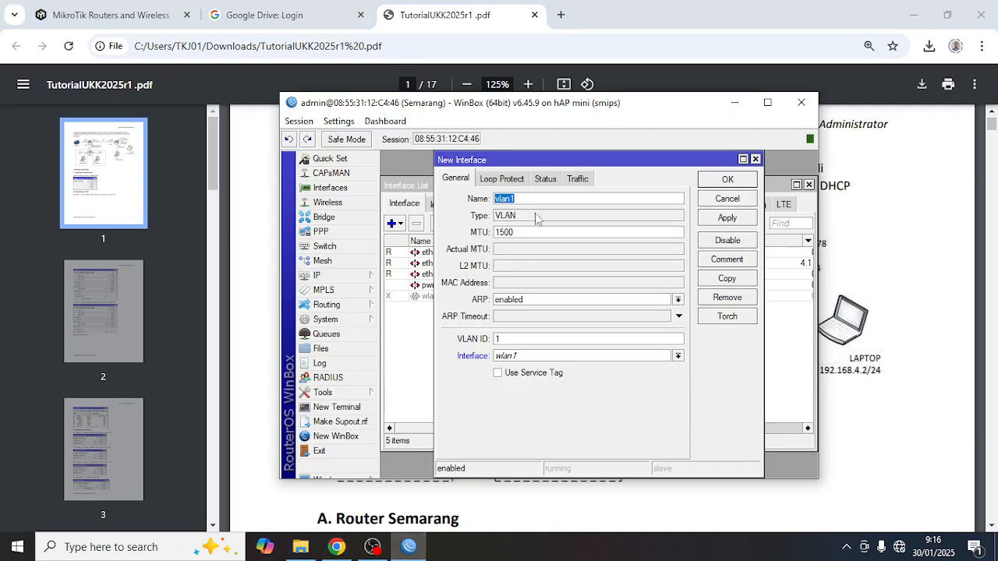
type("guru")
left_click(517, 337)
type("10")
Assign the guru VLAN to the ether2 interface as in the topology diagram and save it.
left_click(470, 516)
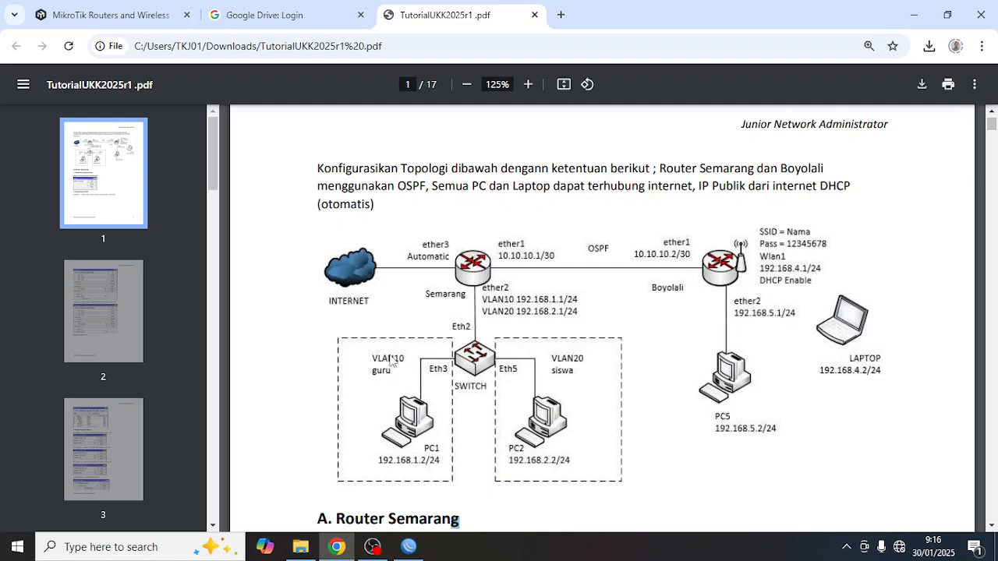
left_click(408, 546)
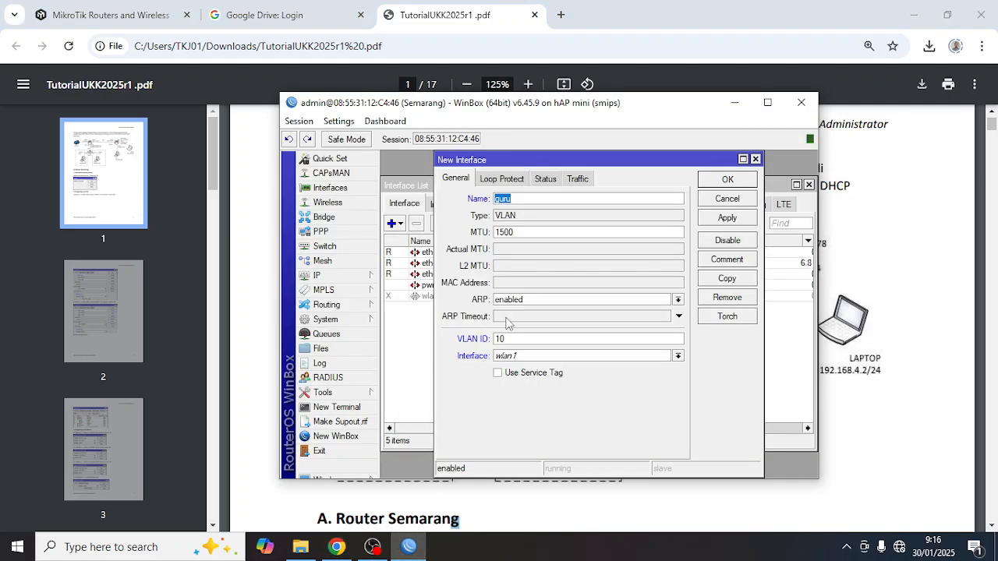
left_click(507, 356)
left_click(508, 377)
left_click(494, 502)
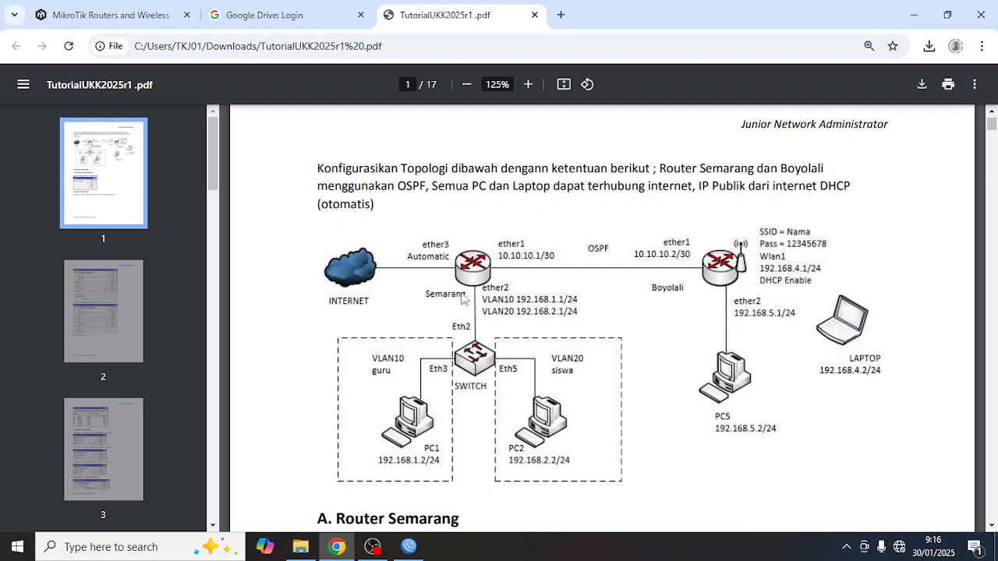
left_click(408, 546)
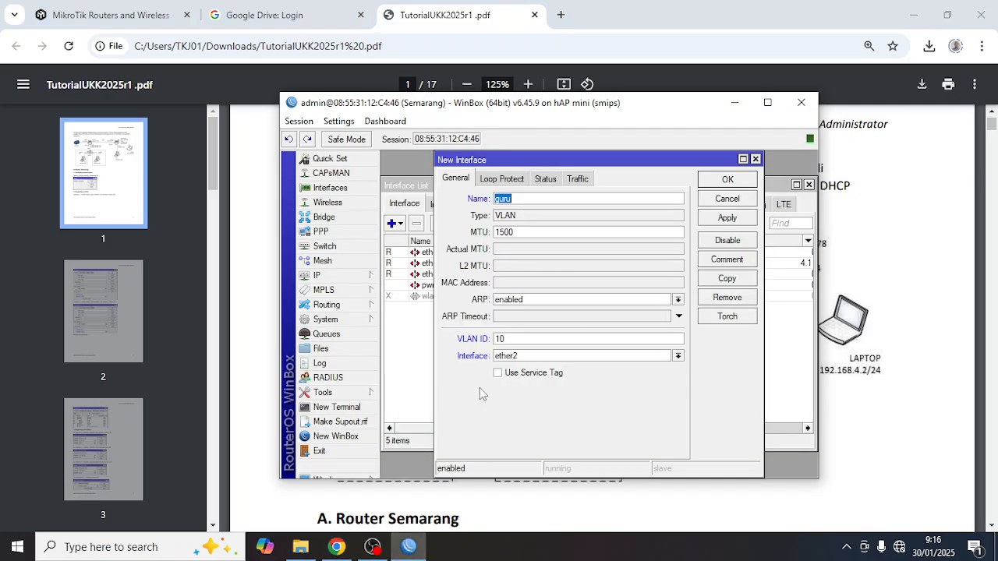
left_click(726, 179)
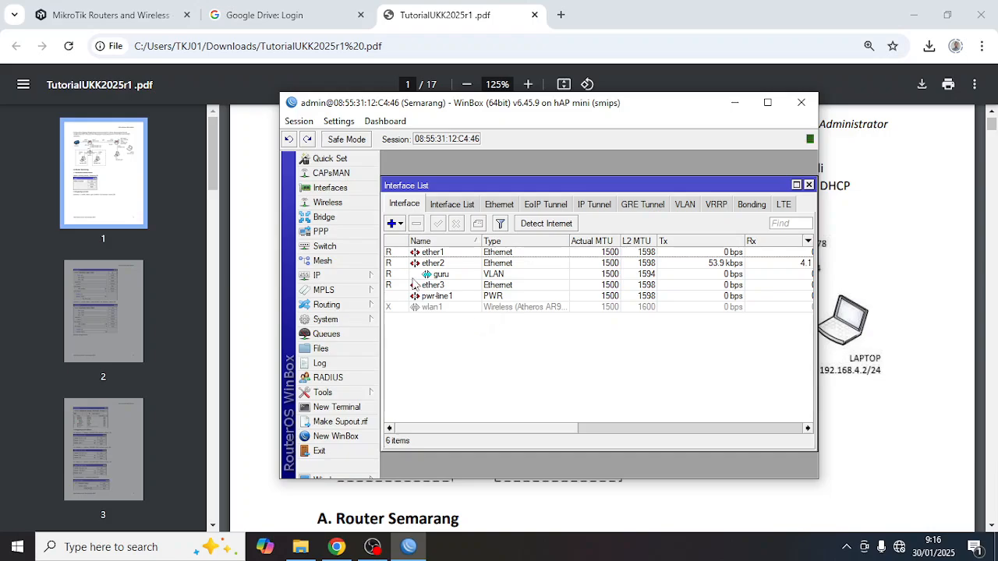
Create a VLAN interface named siswa with VLAN ID 20 on ether2, matching it against the topology diagram.
left_click(396, 224)
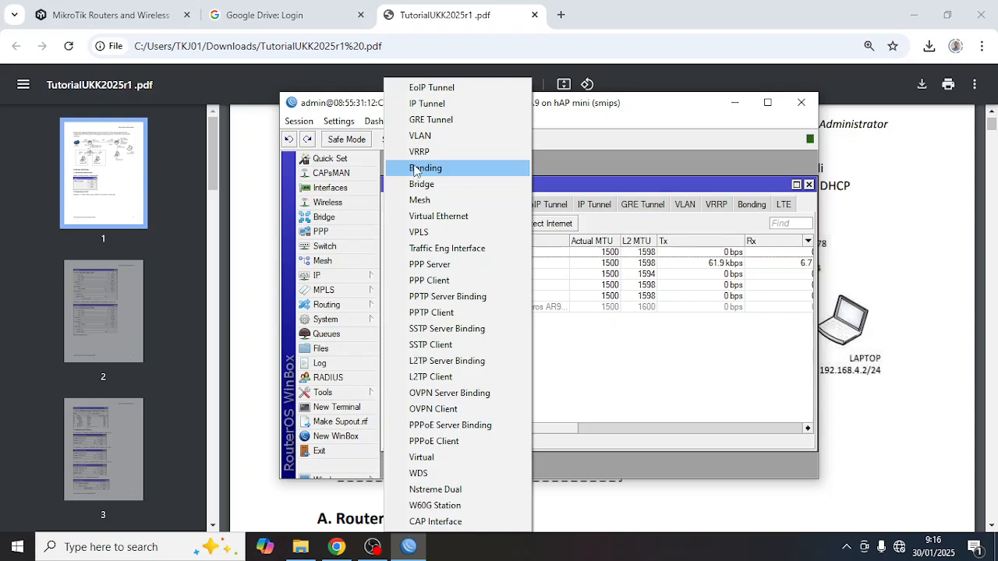
left_click(455, 136)
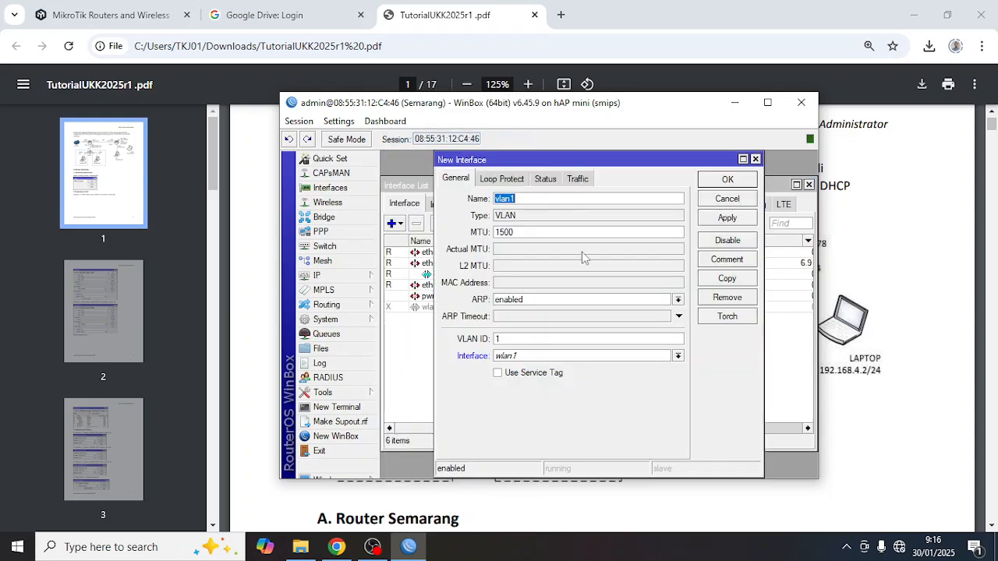
type("siswa")
left_click_drag(513, 339, 481, 341)
type("20")
left_click(511, 357)
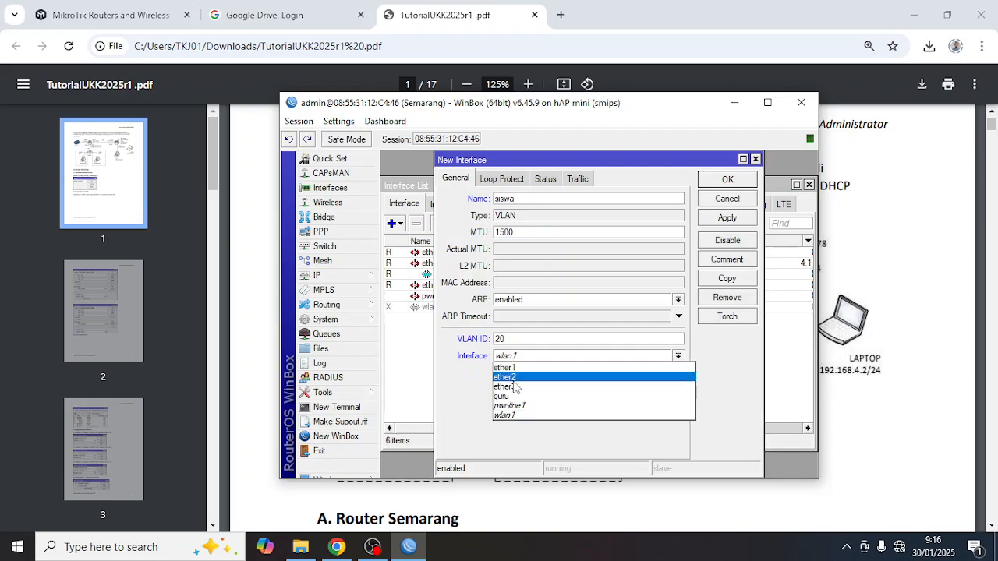
left_click(515, 375)
left_click(508, 504)
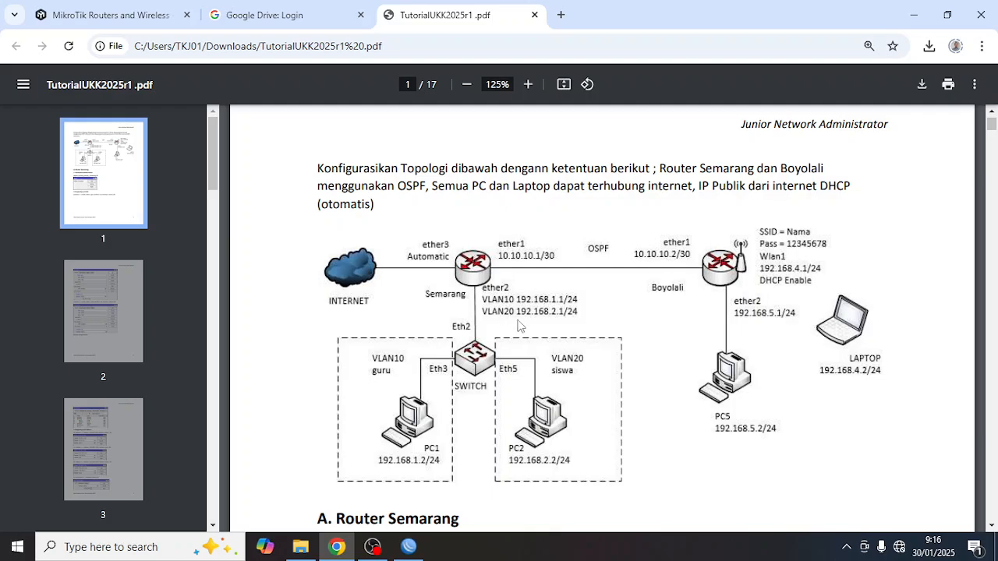
left_click(411, 547)
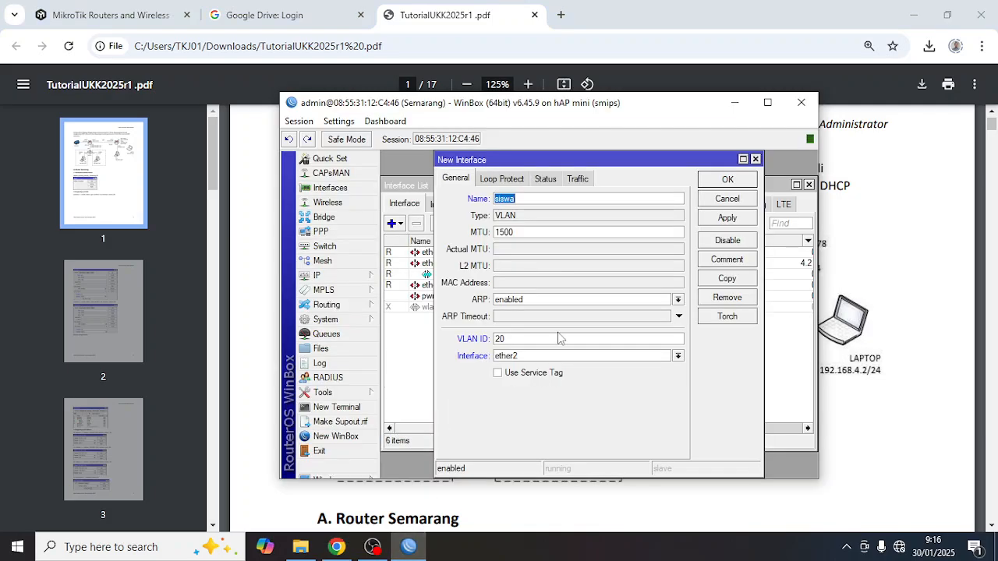
left_click(721, 184)
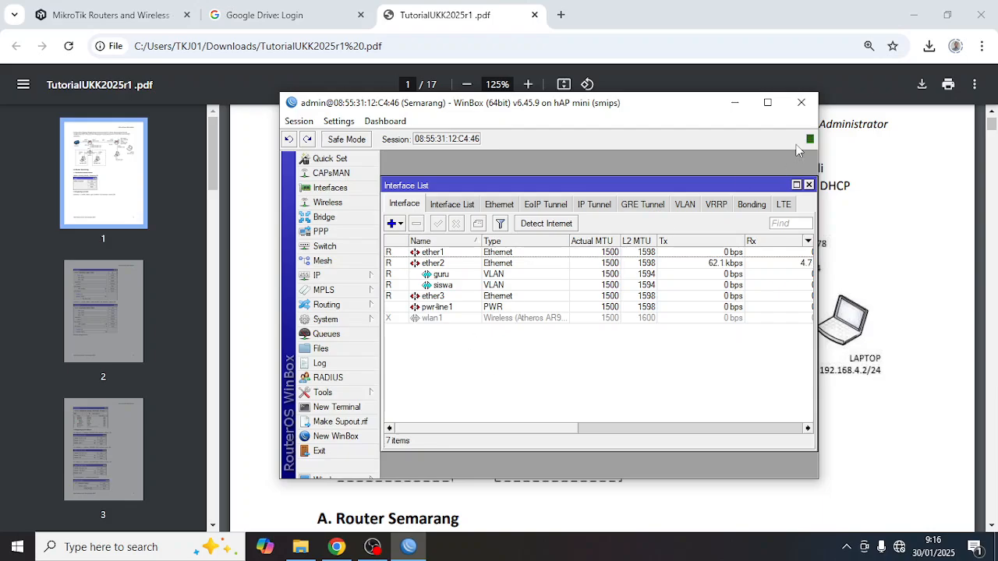
Maximize the WinBox window and zoom its interface in by two levels.
left_click(767, 102)
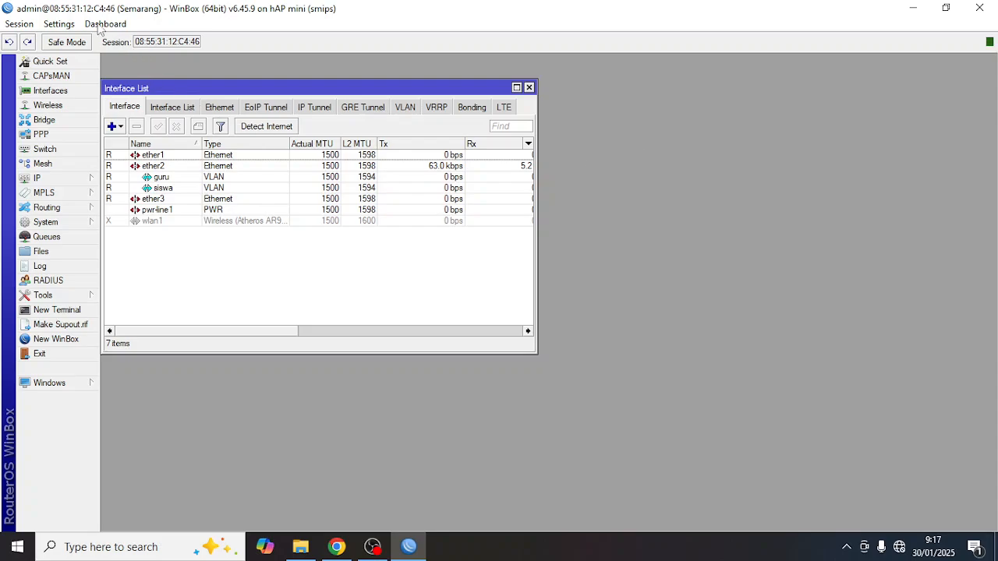
left_click(58, 24)
left_click(74, 75)
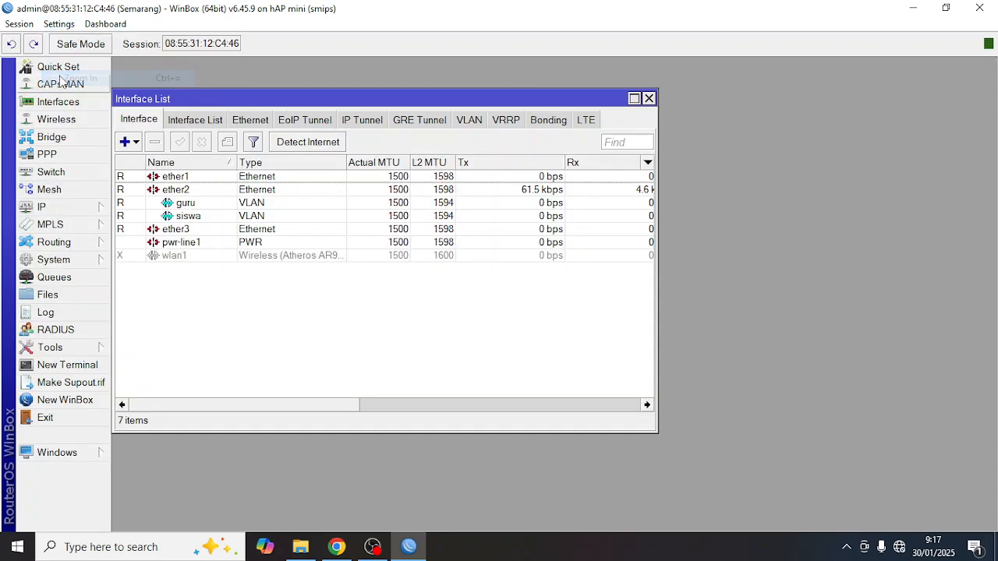
left_click(59, 24)
left_click(74, 76)
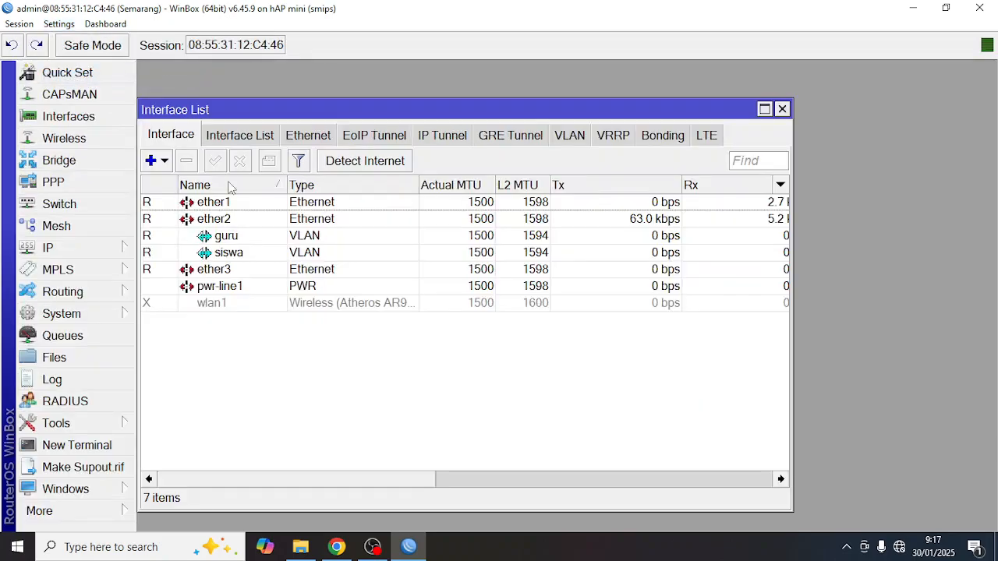
Open the router's IP address list and check the Semarang router's internet connection in the topology diagram.
left_click(131, 250)
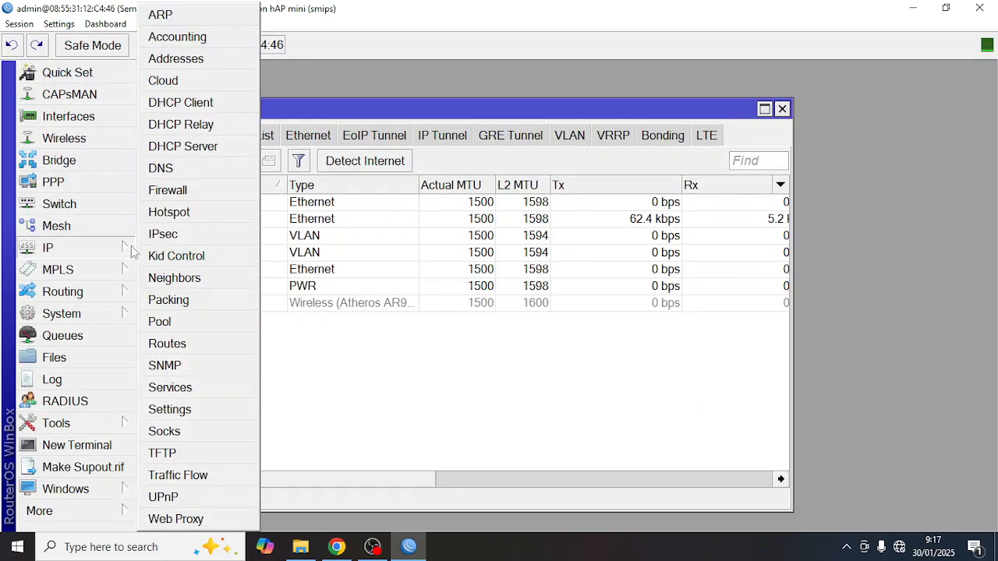
left_click(176, 60)
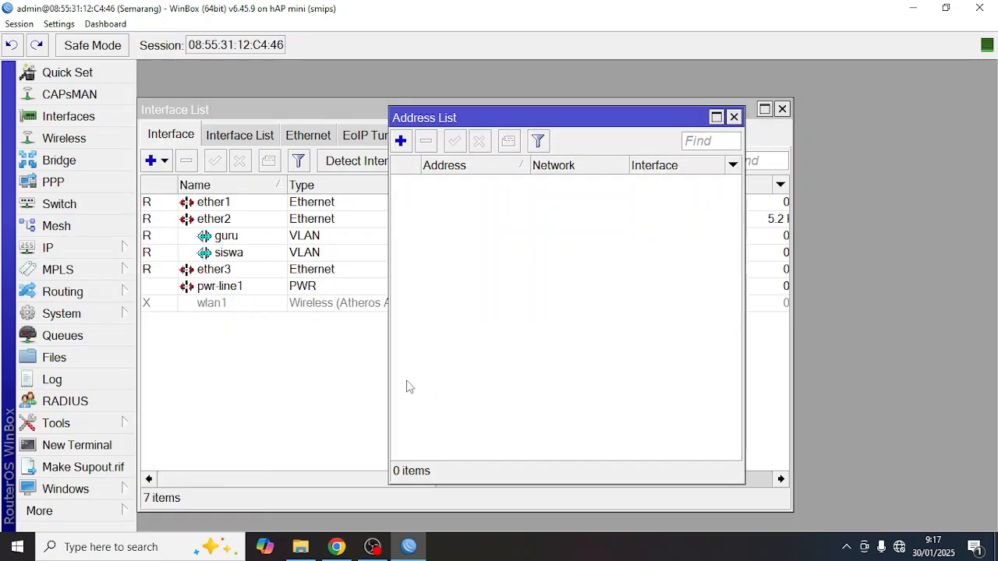
left_click(337, 548)
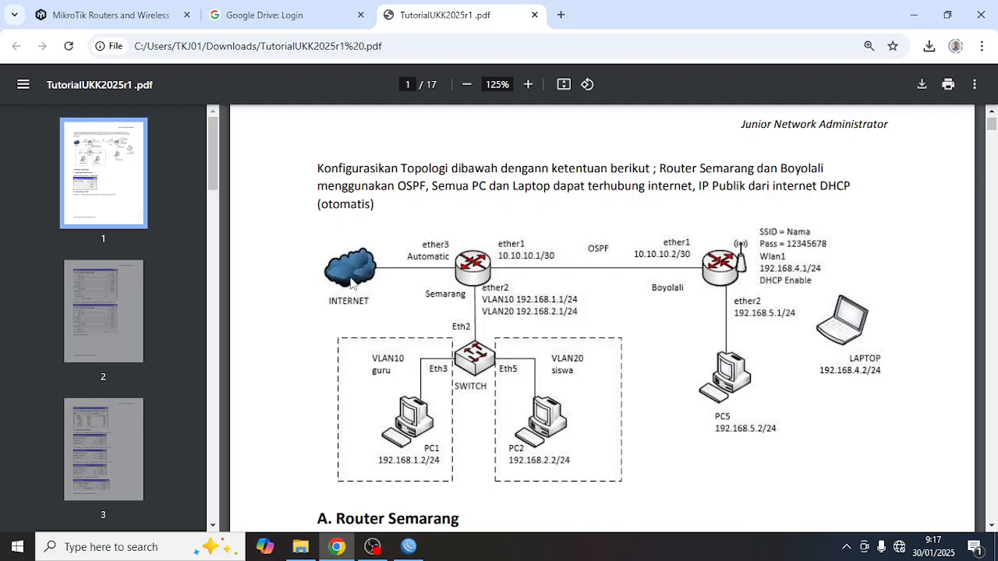
left_click(408, 547)
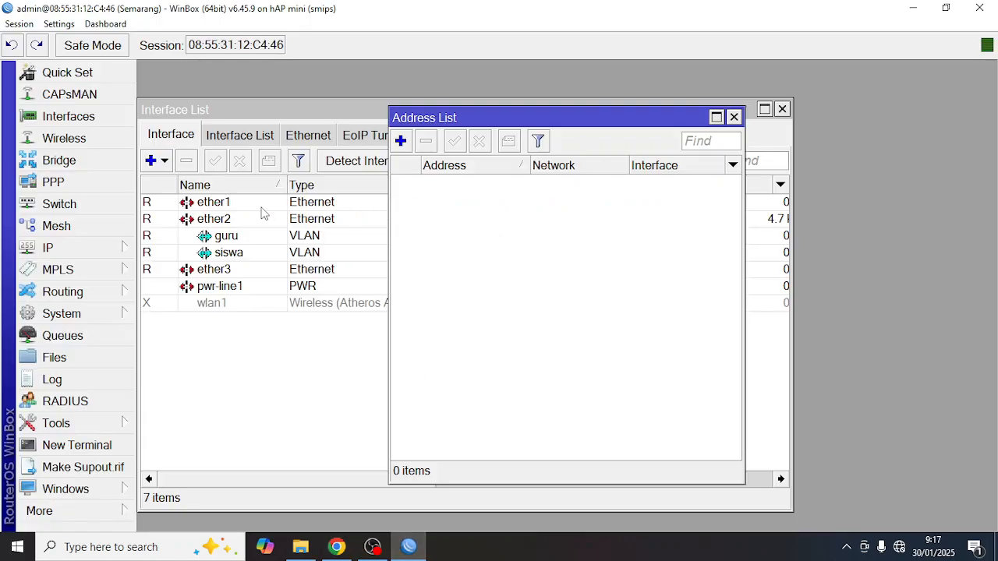
Add a DHCP client on the ether3 interface with peer DNS, peer NTP and the default route enabled.
left_click(125, 251)
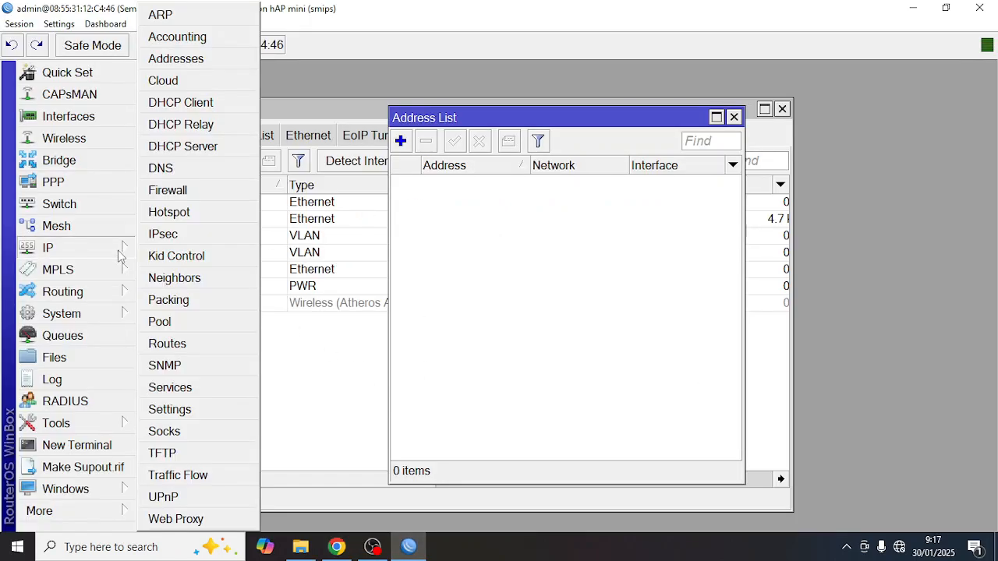
left_click(187, 105)
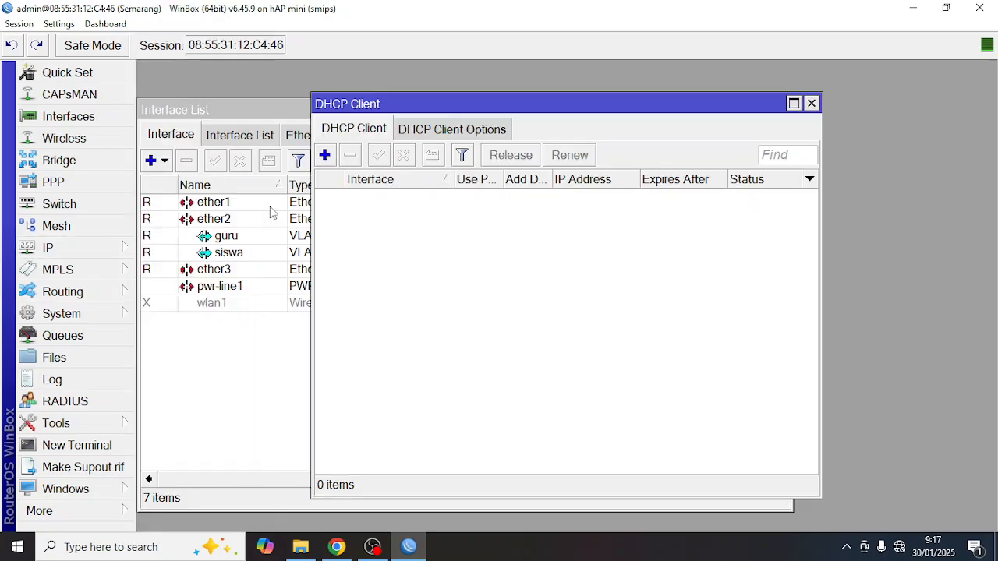
left_click(325, 157)
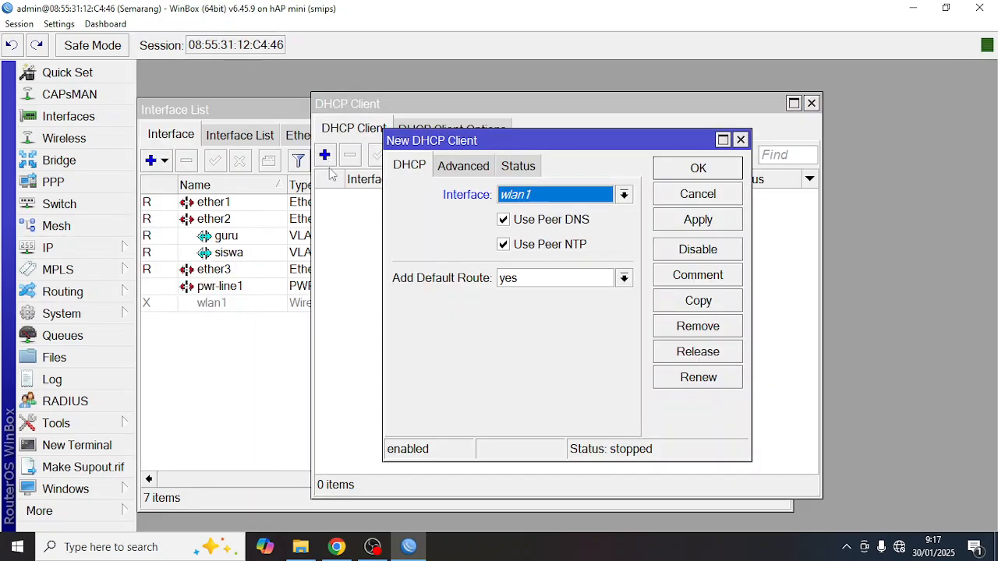
left_click(531, 194)
left_click(536, 244)
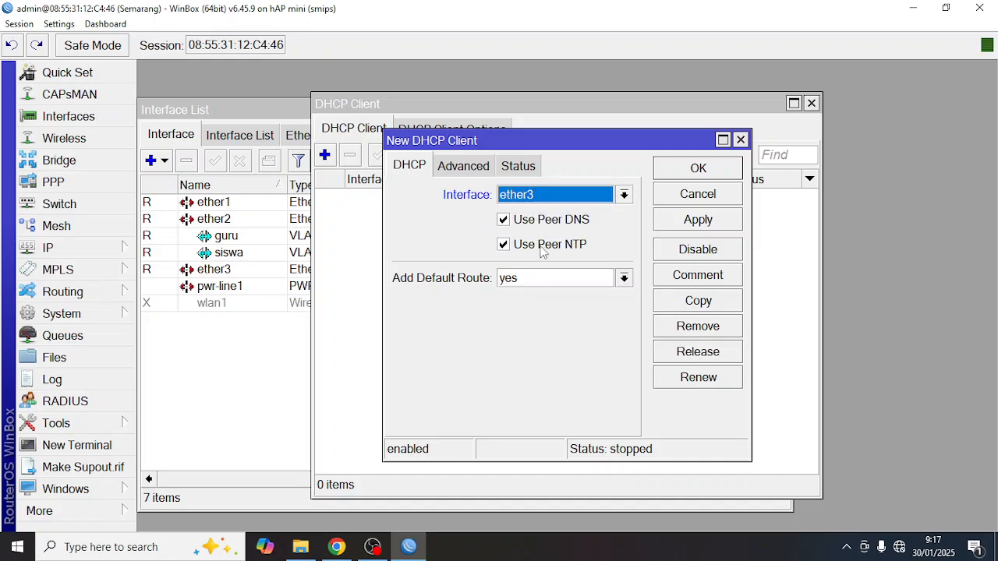
left_click(676, 169)
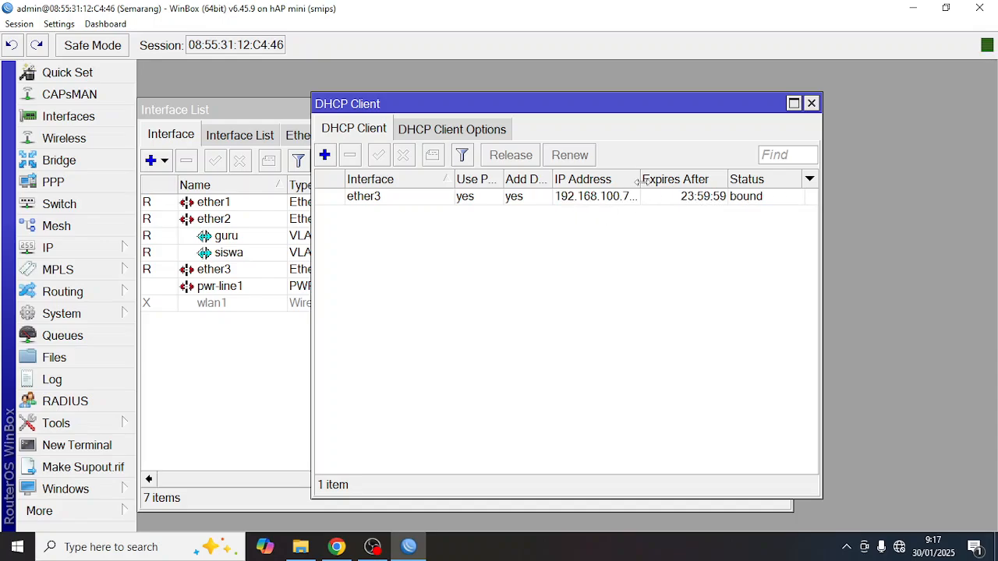
Widen the IP Address column to read the ether3 lease, compare it with the topology diagram, and close the DHCP client list.
left_click_drag(638, 181, 657, 180)
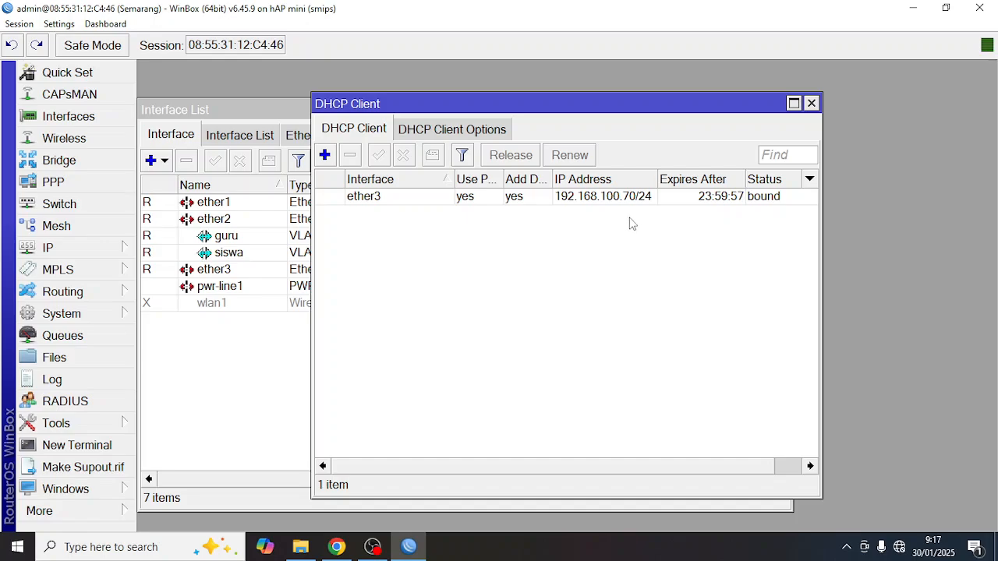
left_click(347, 548)
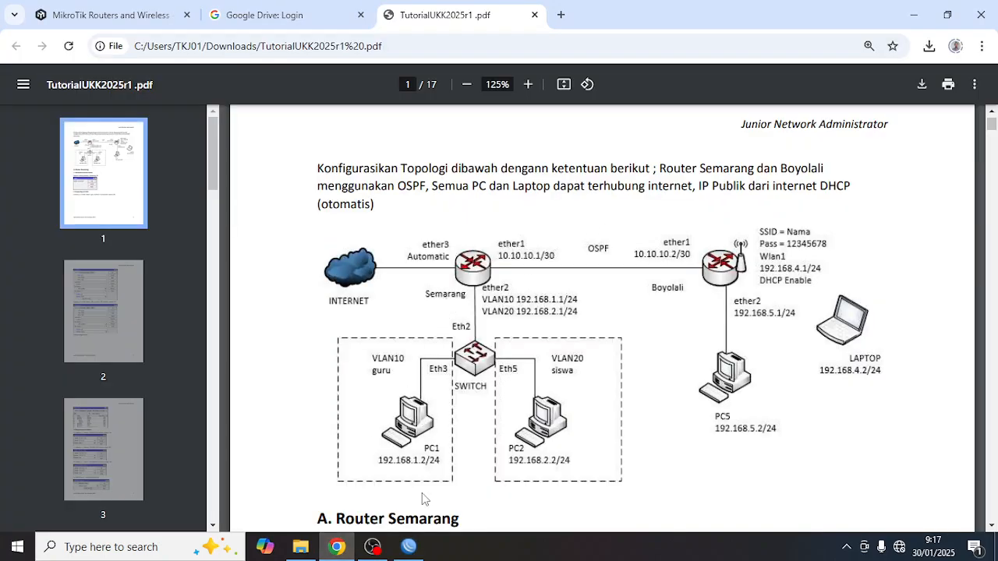
left_click(408, 546)
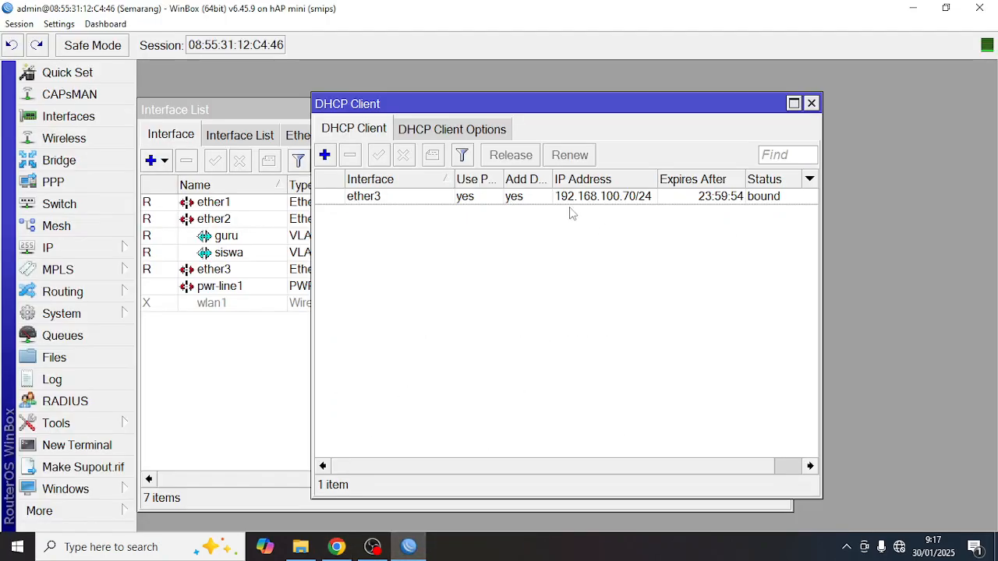
left_click(811, 104)
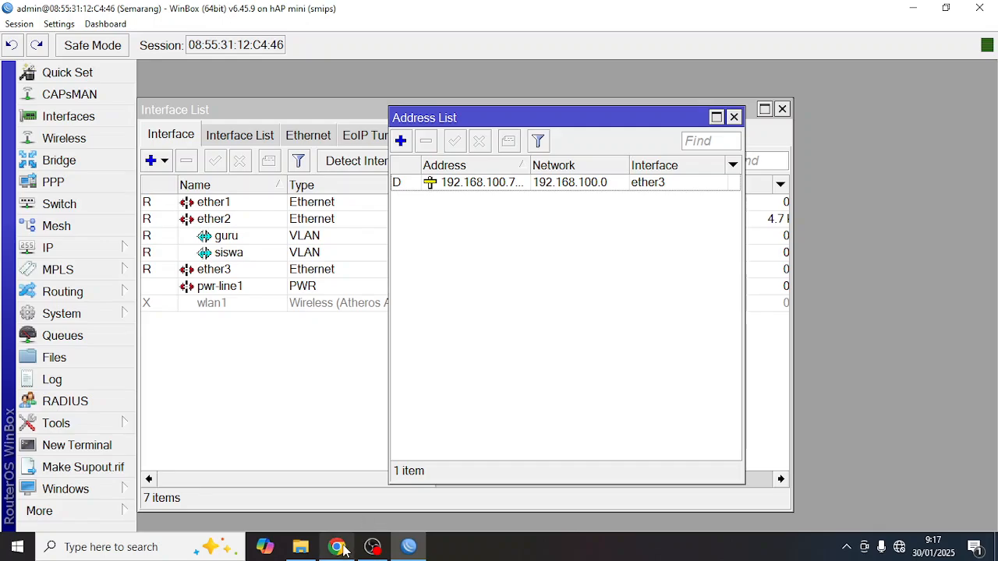
Add the IP address 10.10.10.1/30 to ether1, following the topology diagram.
mouse_move(376, 547)
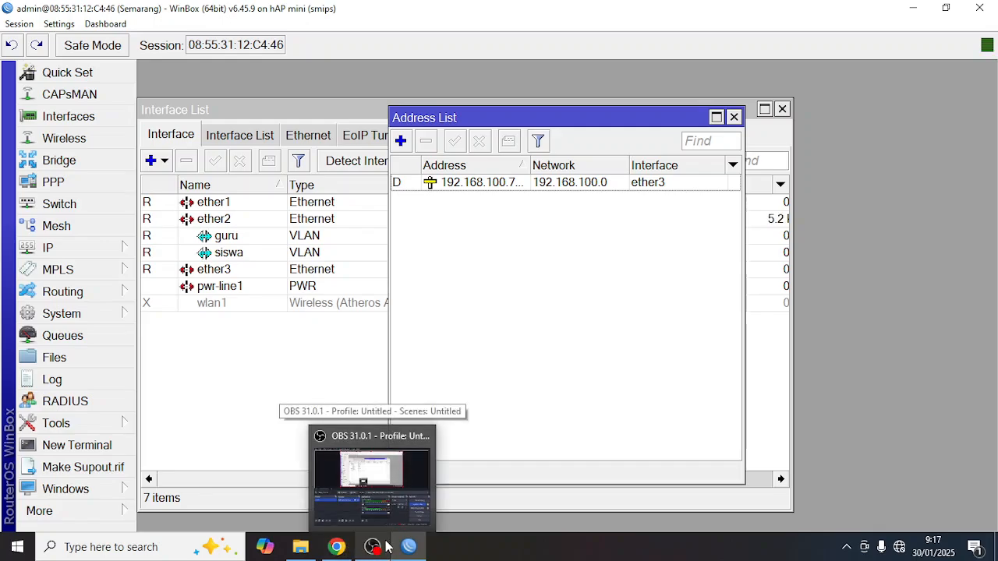
left_click(344, 547)
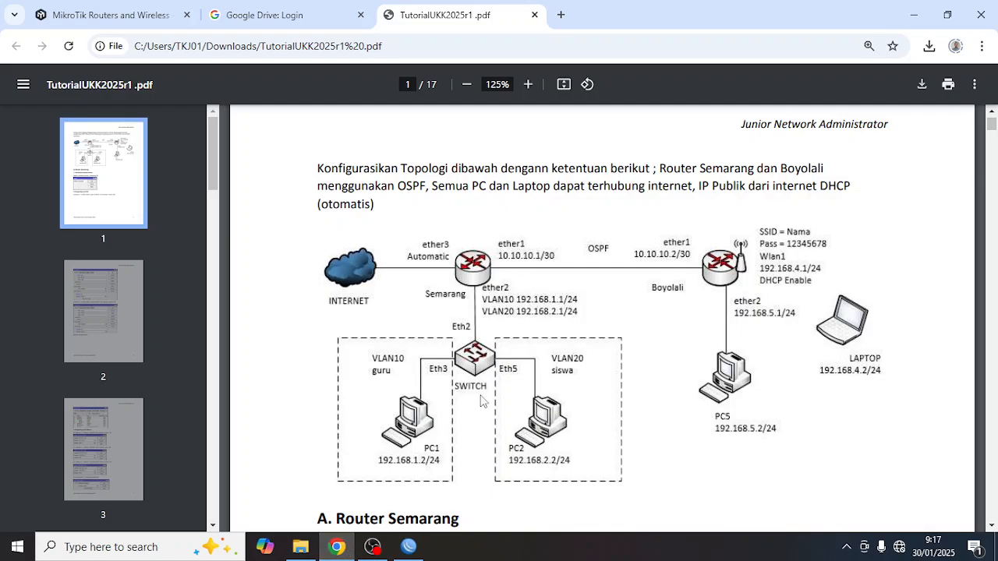
left_click(409, 546)
left_click(401, 140)
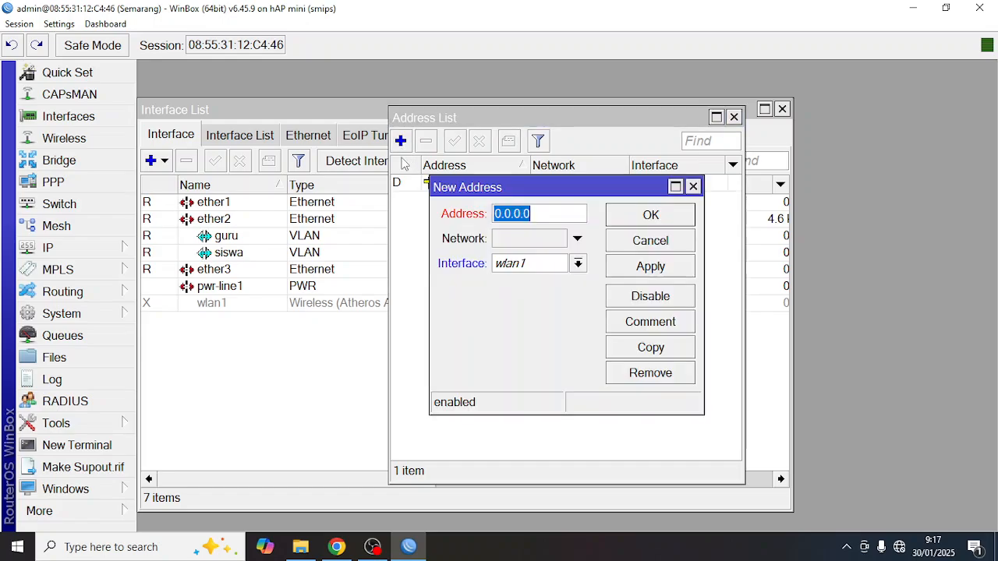
type("10")
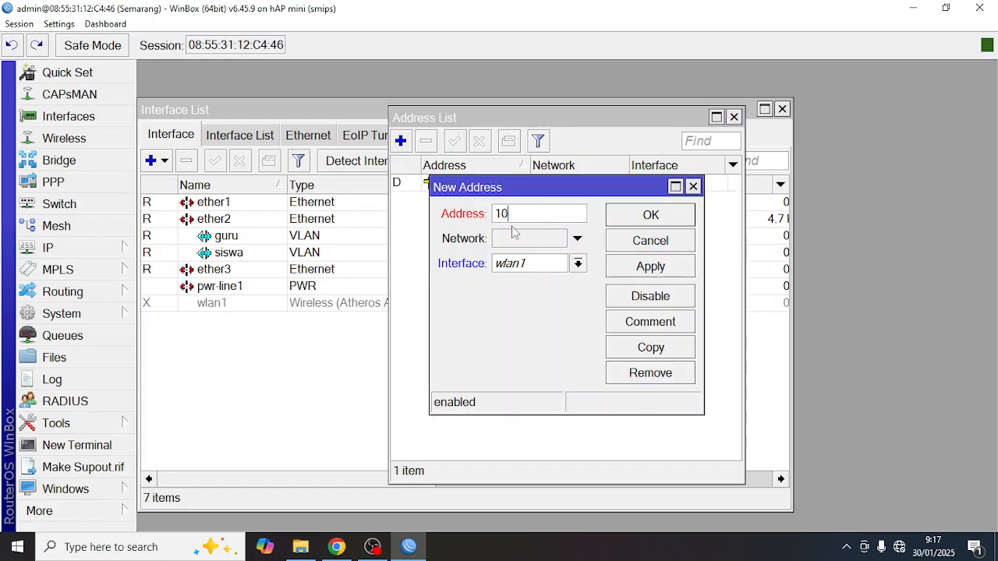
type(".10.10")
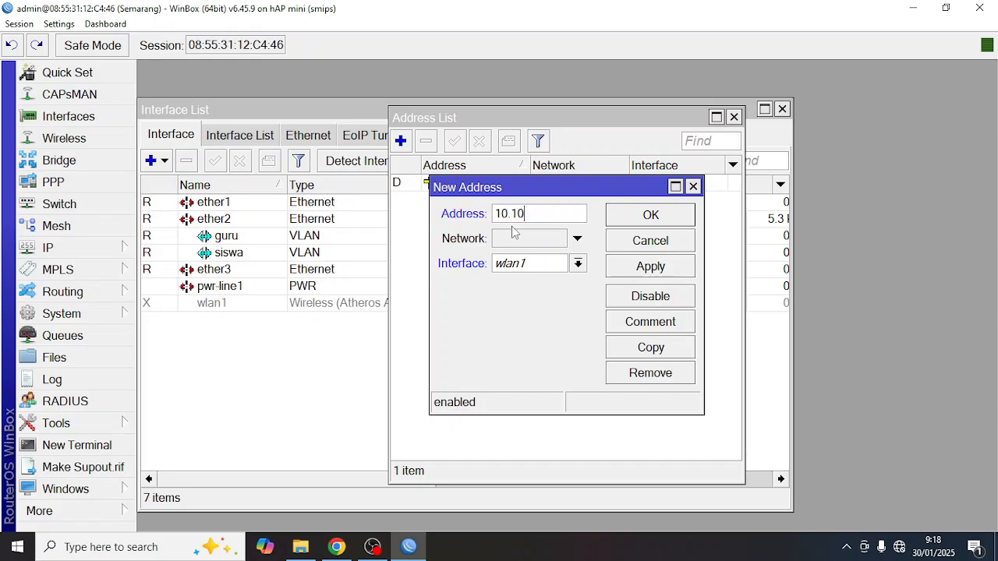
type(".1/30")
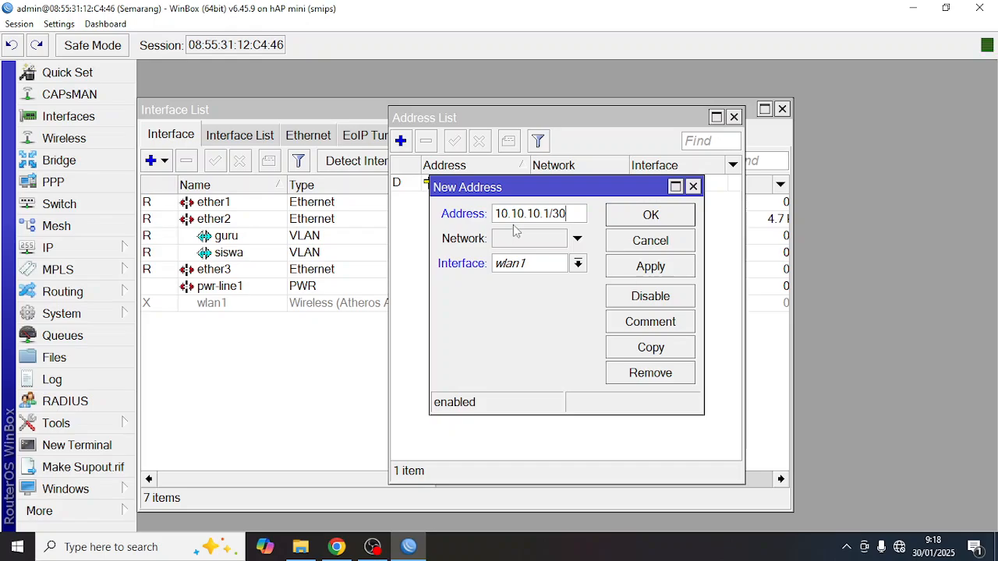
left_click(524, 262)
left_click(526, 282)
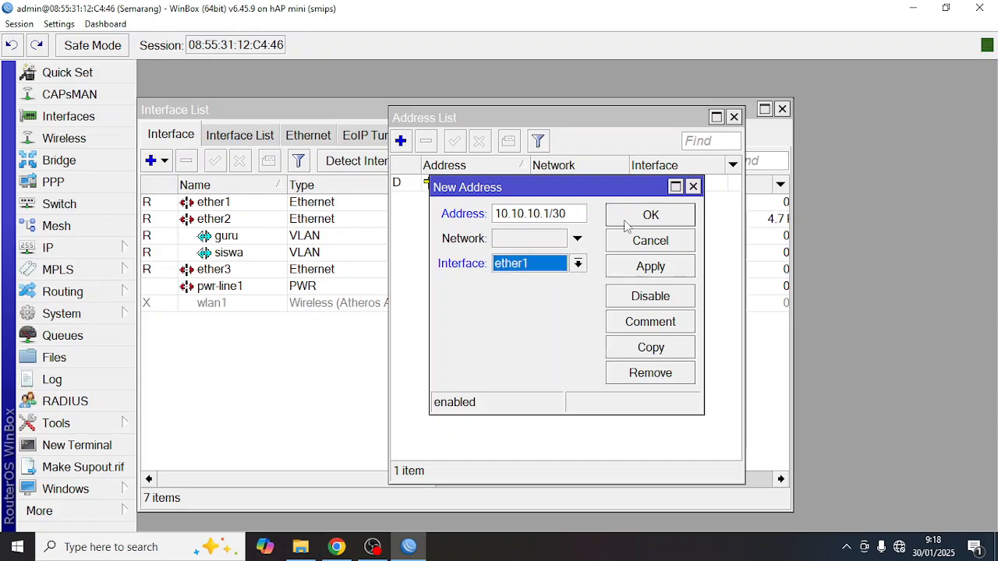
left_click(651, 215)
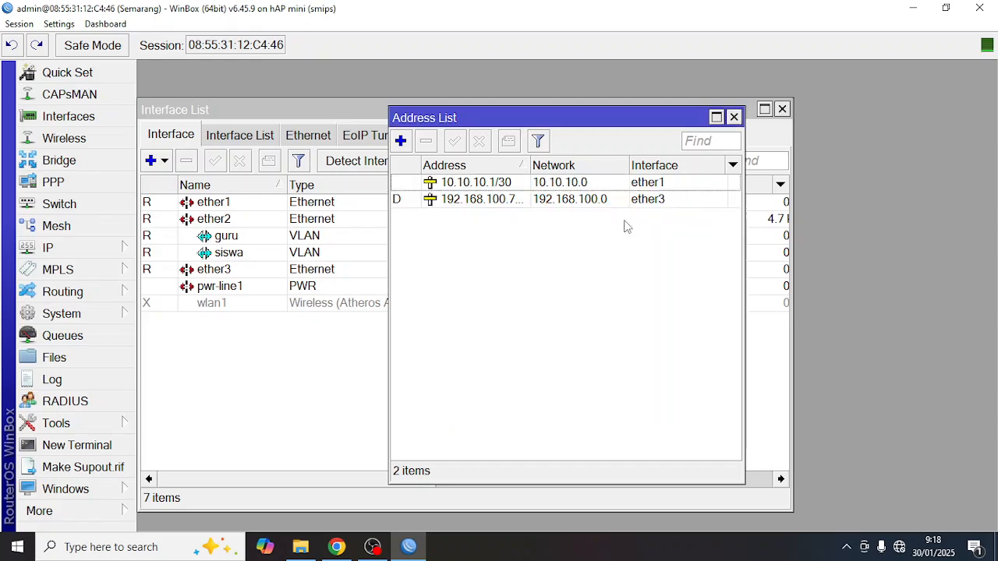
Check the VLAN10 address in the topology diagram and add the IP address 192.168.1.1/24 to the guru interface.
left_click(339, 548)
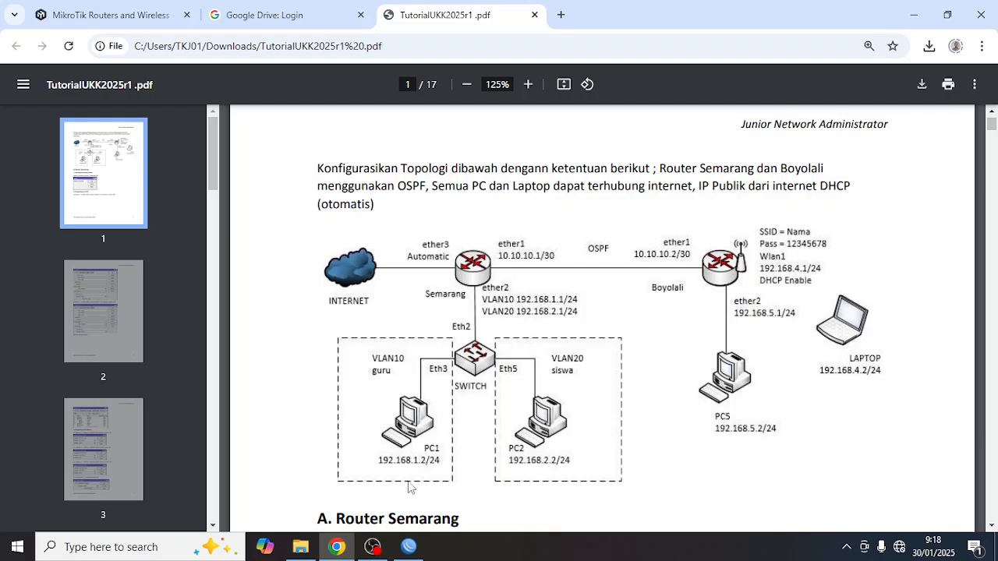
left_click(408, 547)
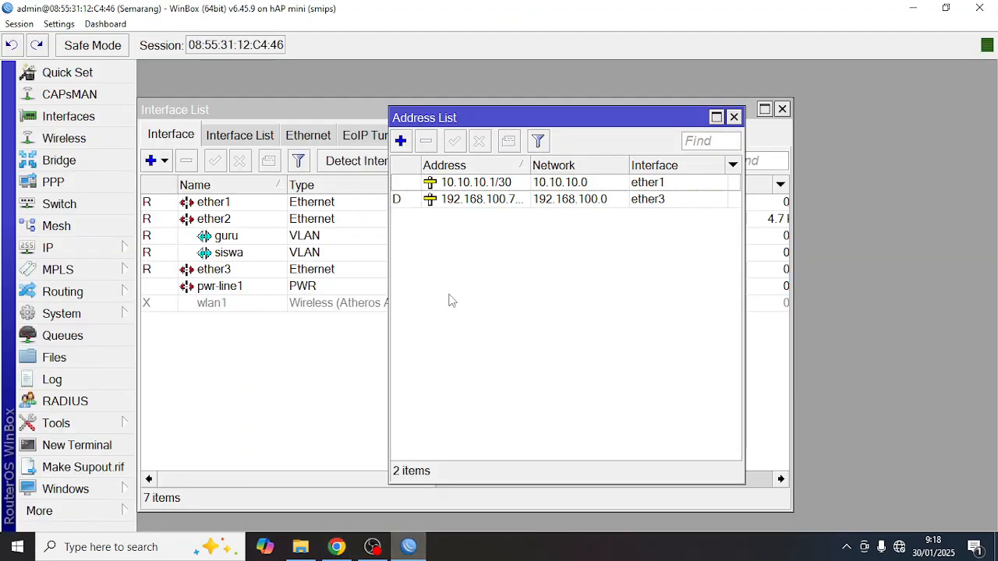
left_click(400, 141)
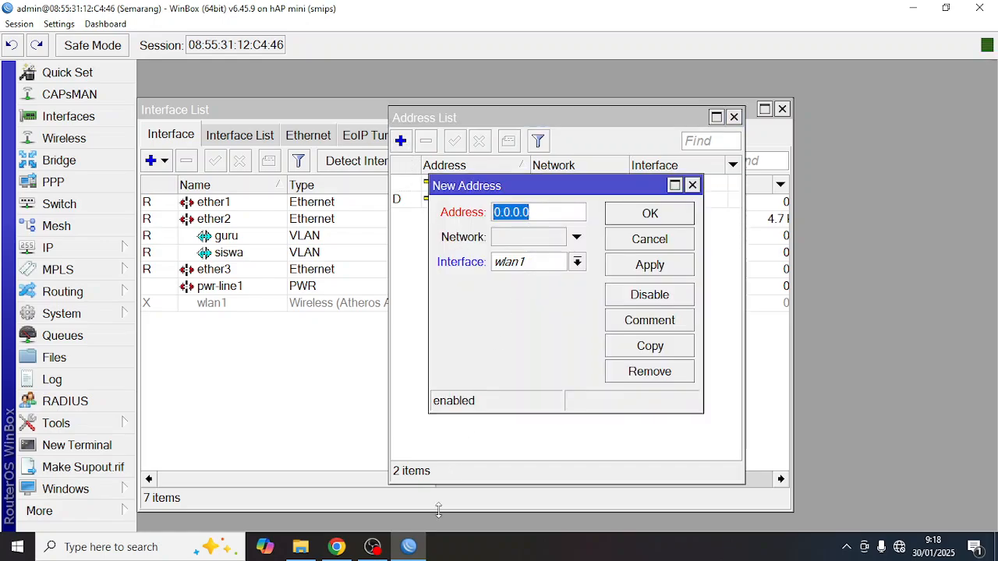
left_click(338, 547)
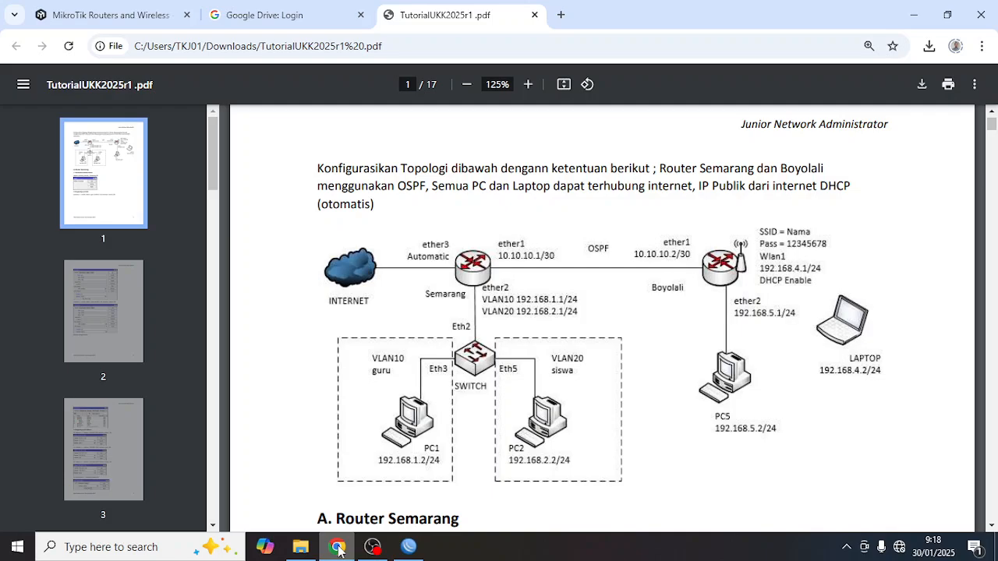
left_click(338, 547)
type("1")
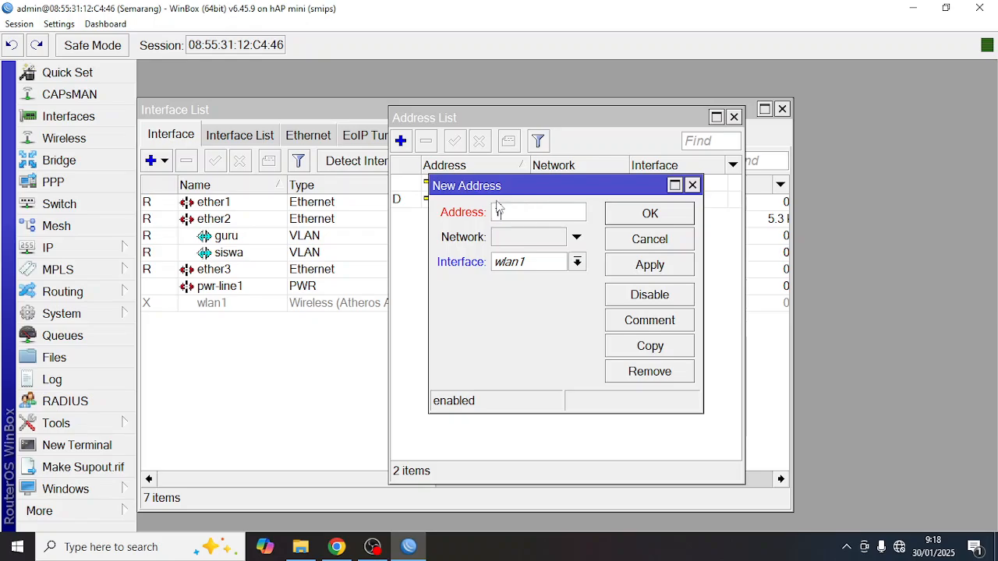
type("92.168.1.1/24")
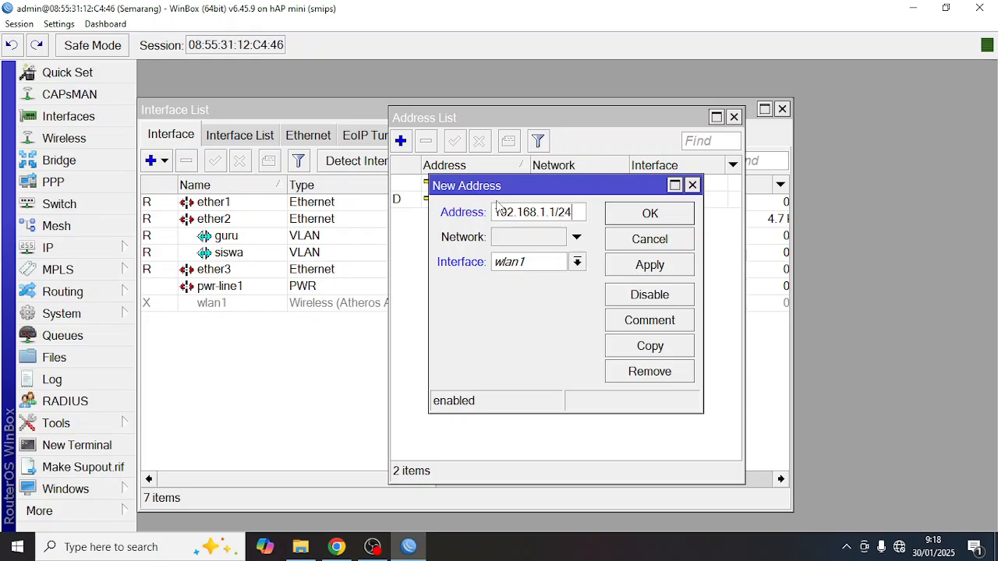
left_click(545, 264)
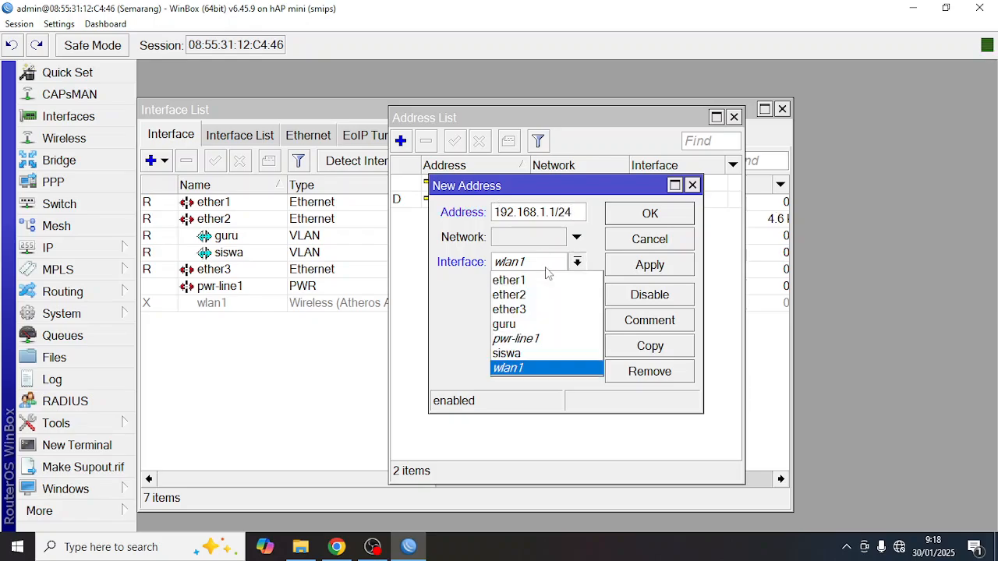
left_click(534, 321)
left_click(628, 224)
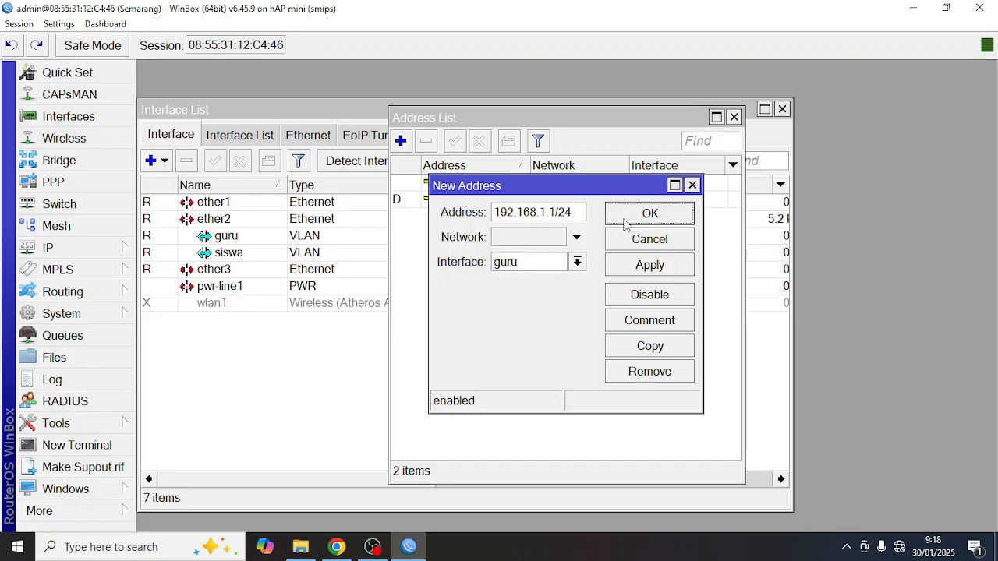
Check the VLAN20 address in the topology diagram and add the IP address 192.168.2.1/24 to the siswa interface.
left_click(336, 546)
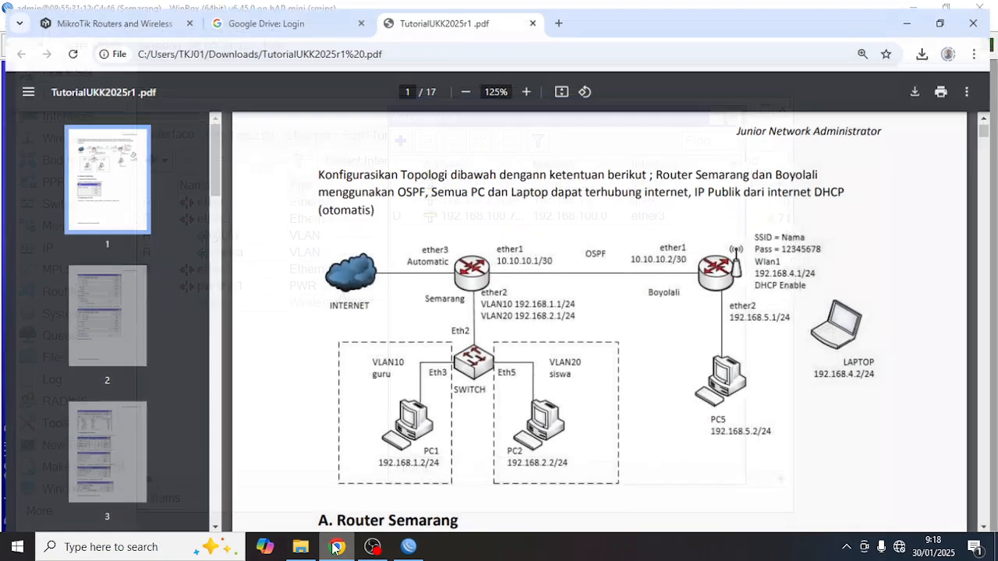
left_click(336, 547)
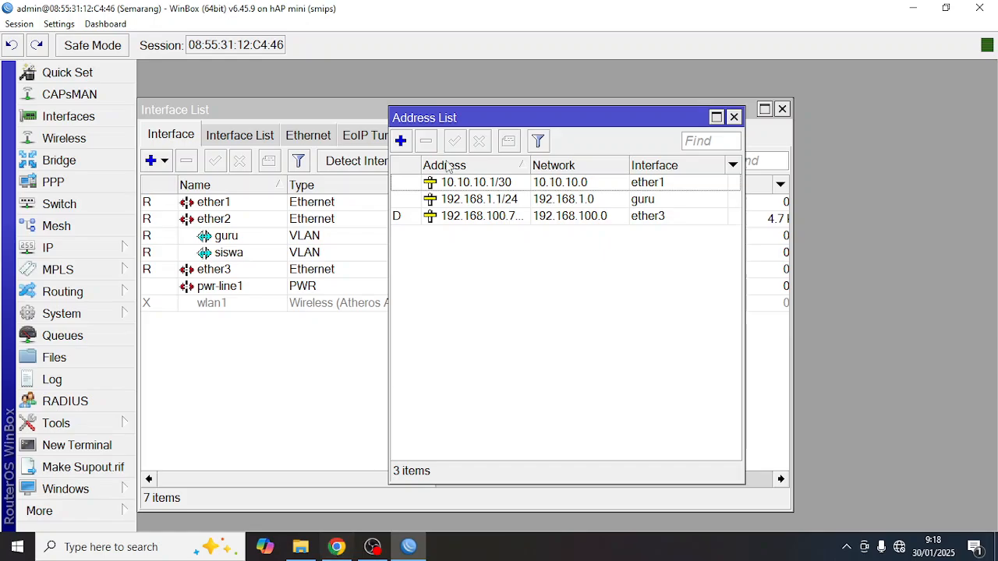
left_click(400, 141)
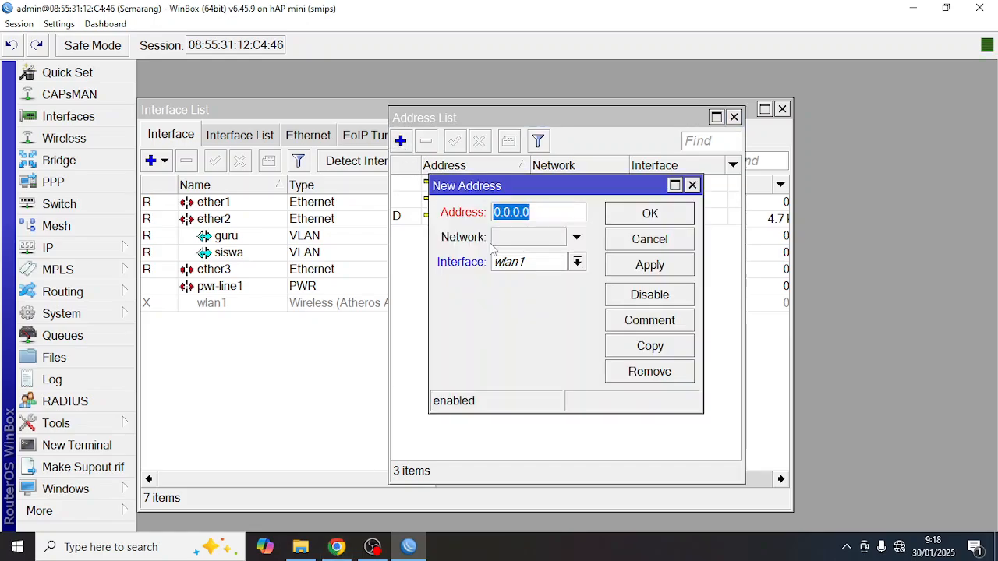
type("192.168")
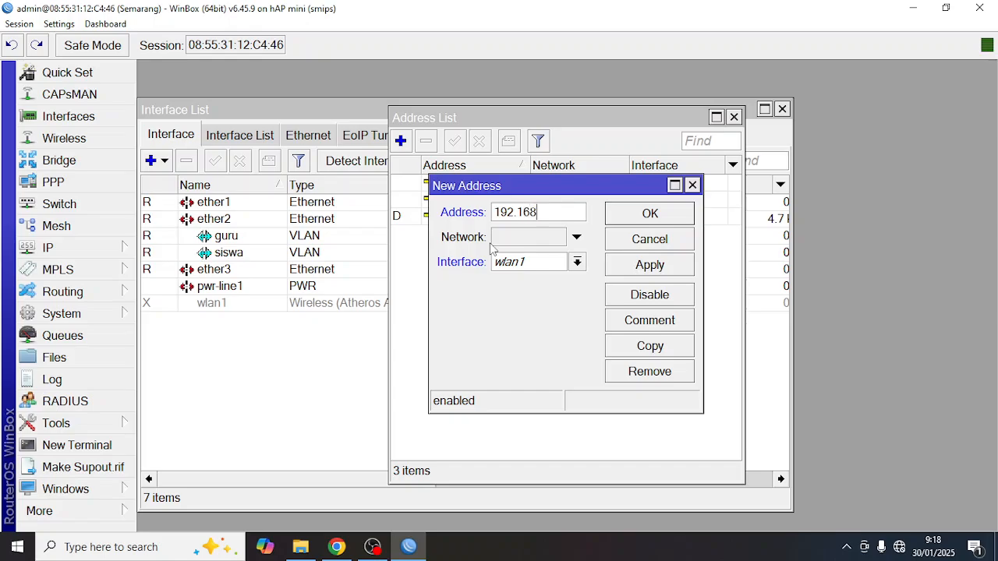
type(".2.1/24")
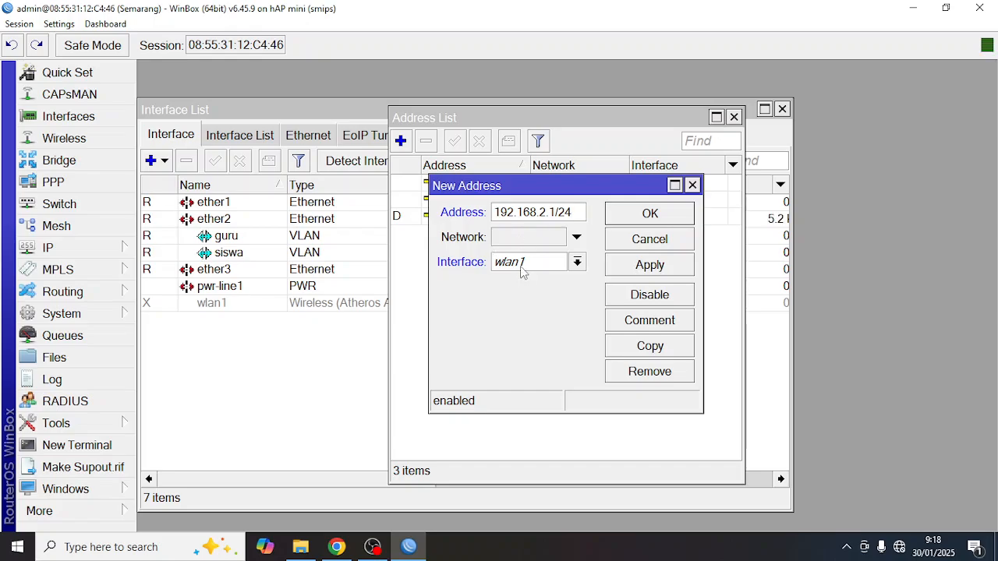
left_click(522, 264)
left_click(520, 353)
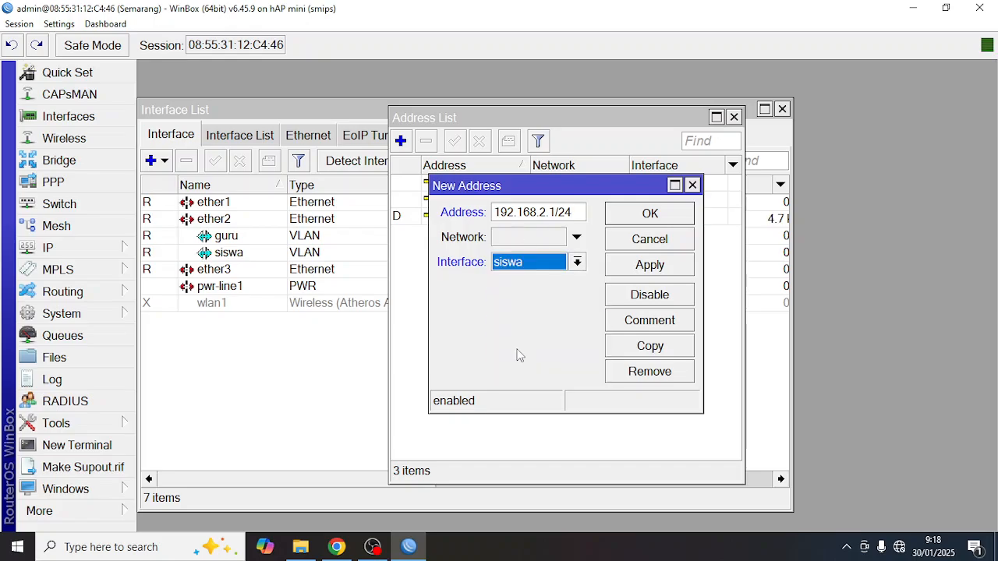
left_click(636, 216)
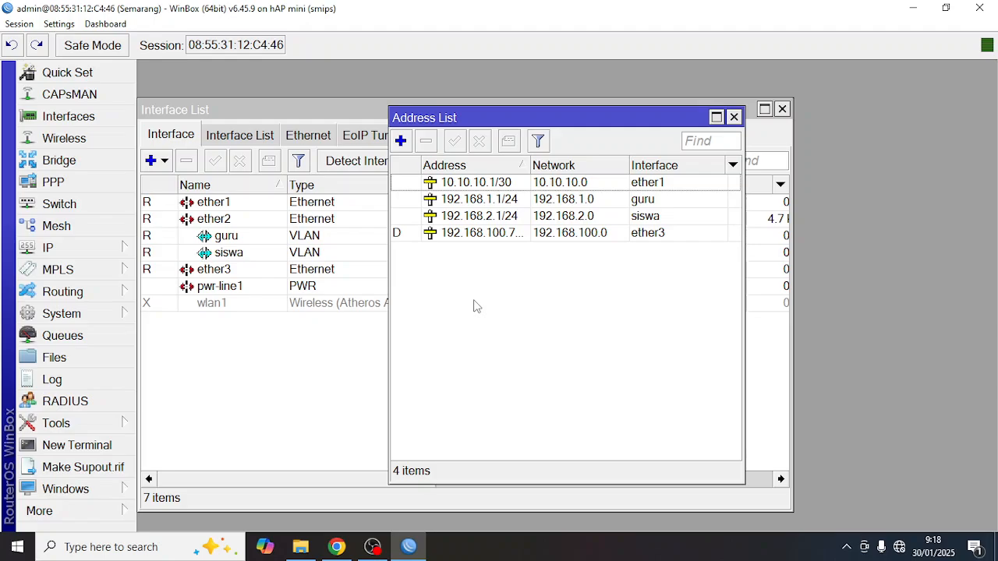
Open the router's OSPF settings and position their window so the IP address entries stay readable.
left_click(100, 295)
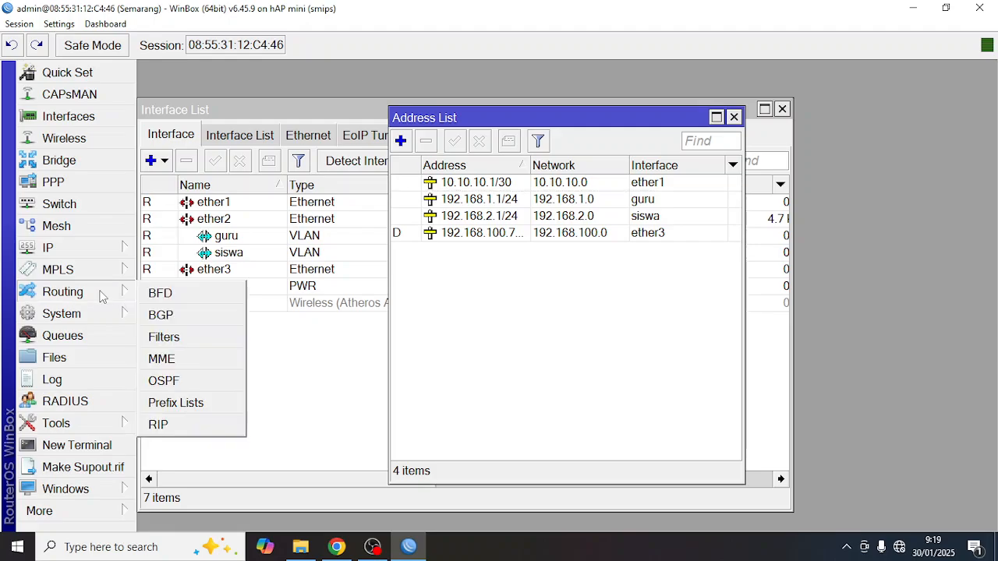
left_click(164, 381)
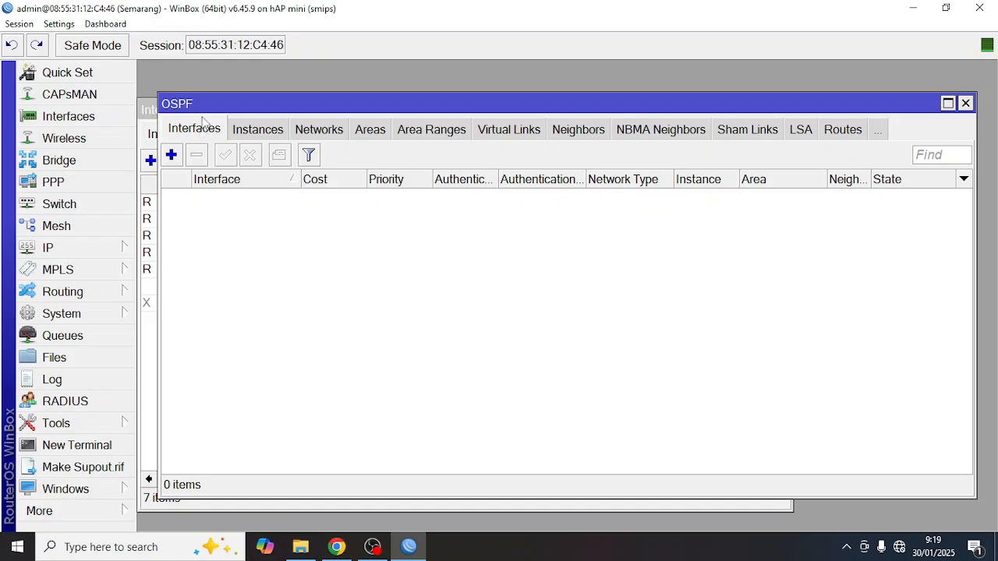
left_click_drag(204, 109, 458, 273)
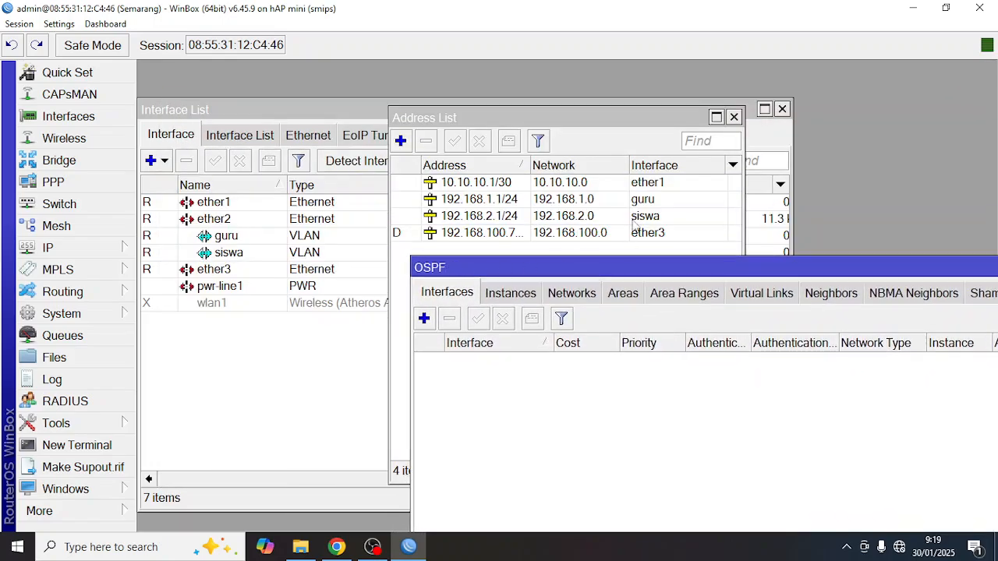
left_click(425, 320)
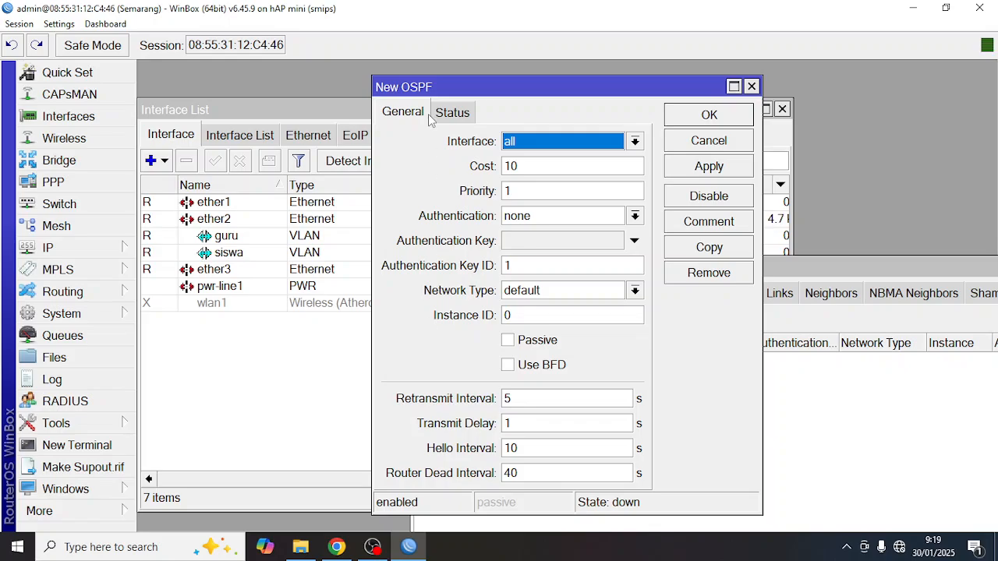
left_click(709, 141)
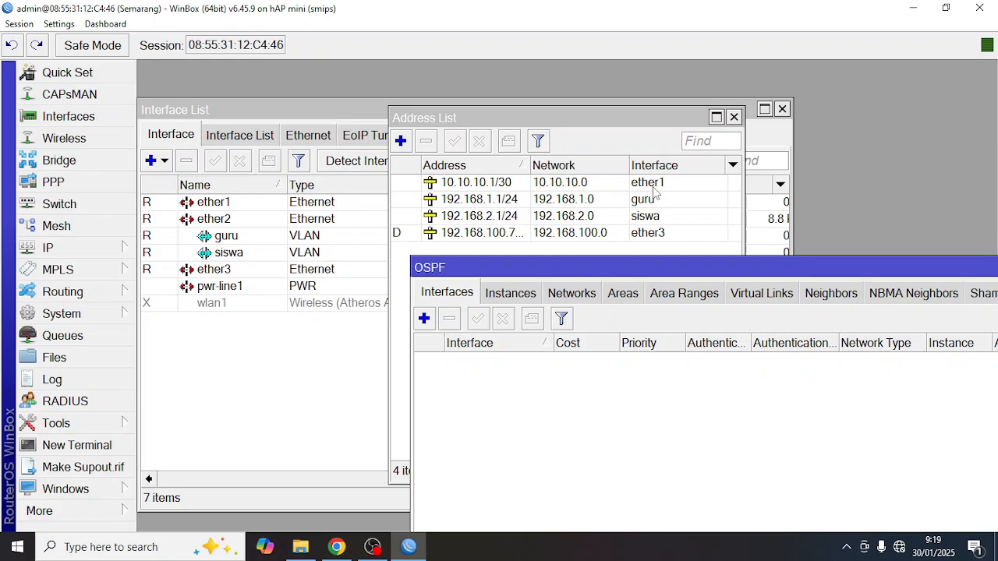
Add ether1 as an OSPF interface with cost 10, priority 1 and the default network type.
left_click(431, 320)
left_click(567, 144)
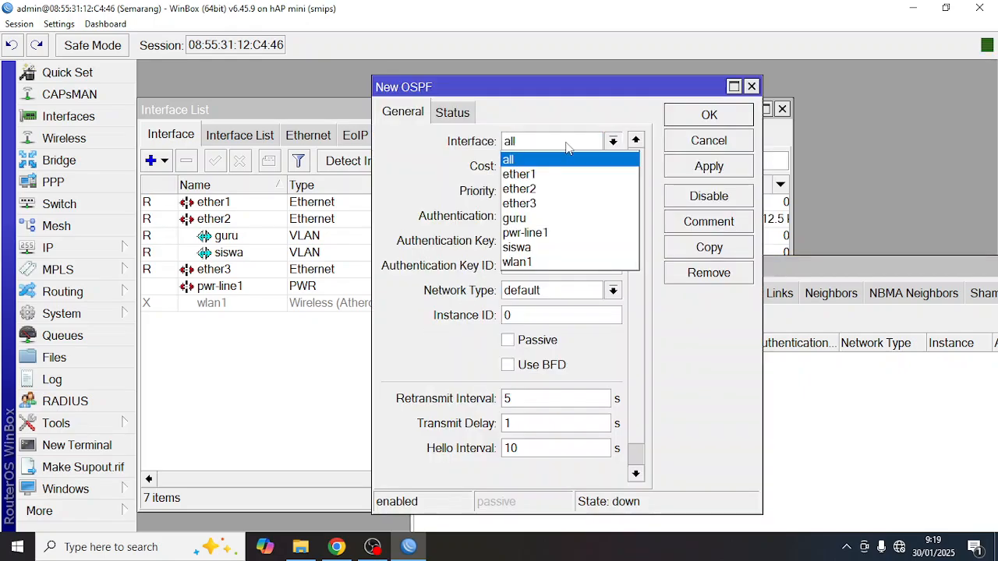
left_click(557, 174)
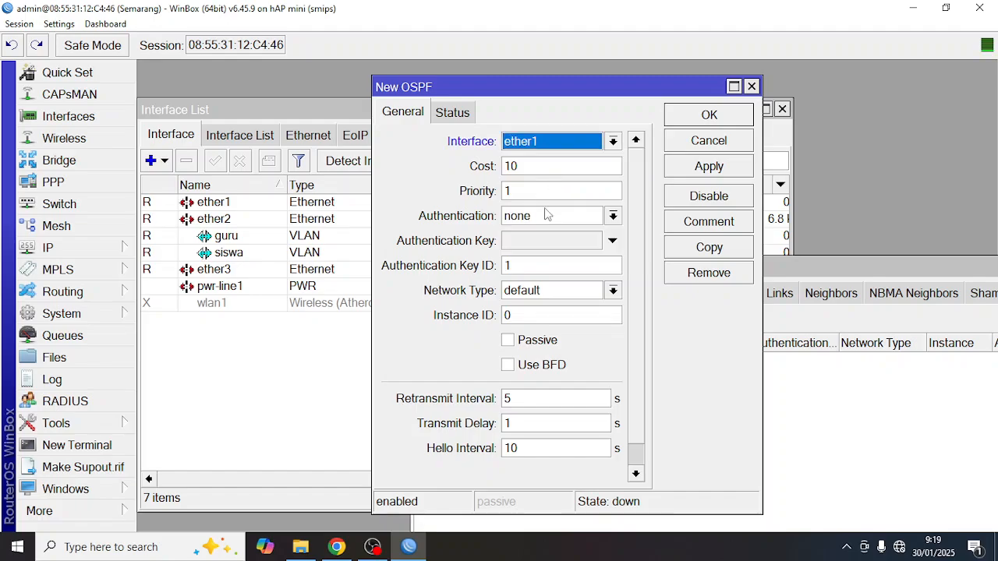
left_click(337, 548)
left_click(338, 548)
left_click_drag(546, 85, 591, 263)
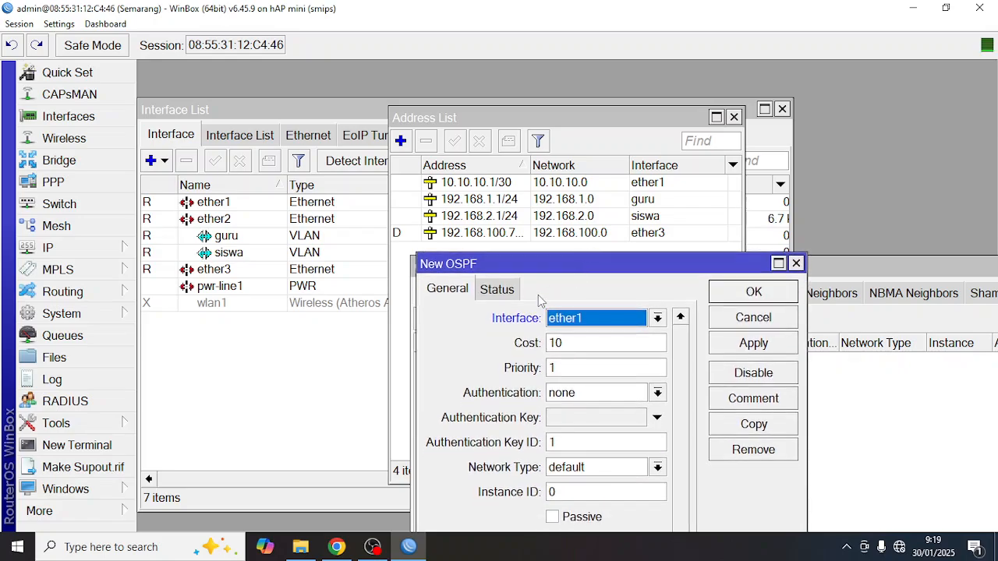
left_click(732, 298)
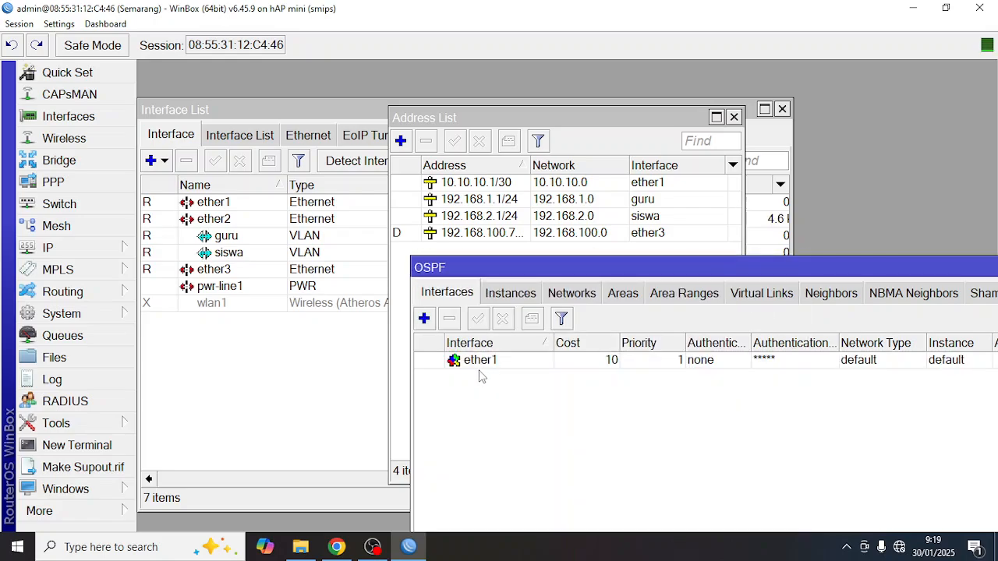
Add ether3 as an OSPF interface, keeping the default cost, priority and network type.
left_click(424, 318)
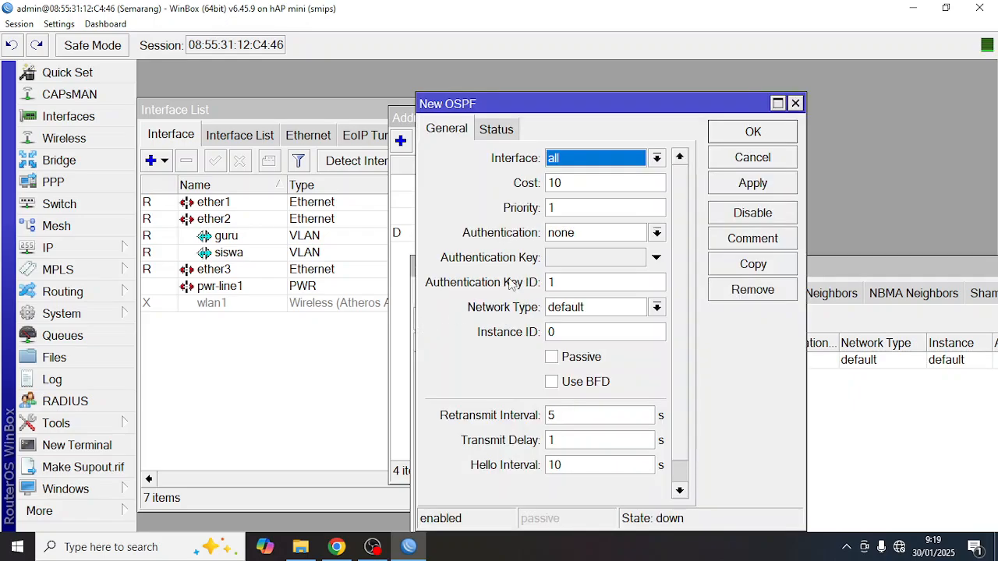
left_click(571, 159)
left_click(571, 220)
left_click(730, 139)
Add the guru VLAN as an OSPF interface, keeping the default cost, priority and network type.
left_click(428, 318)
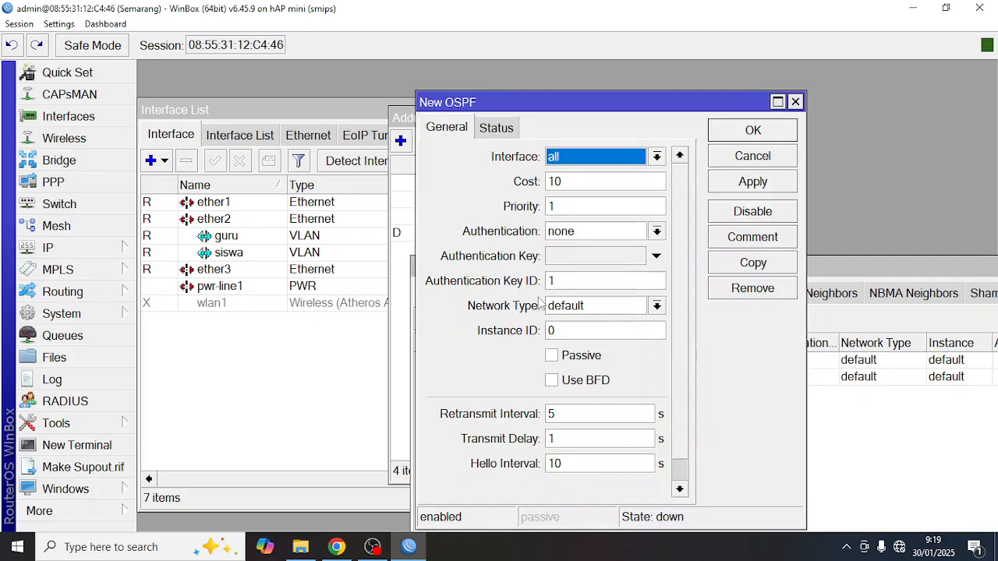
left_click(586, 160)
left_click(585, 233)
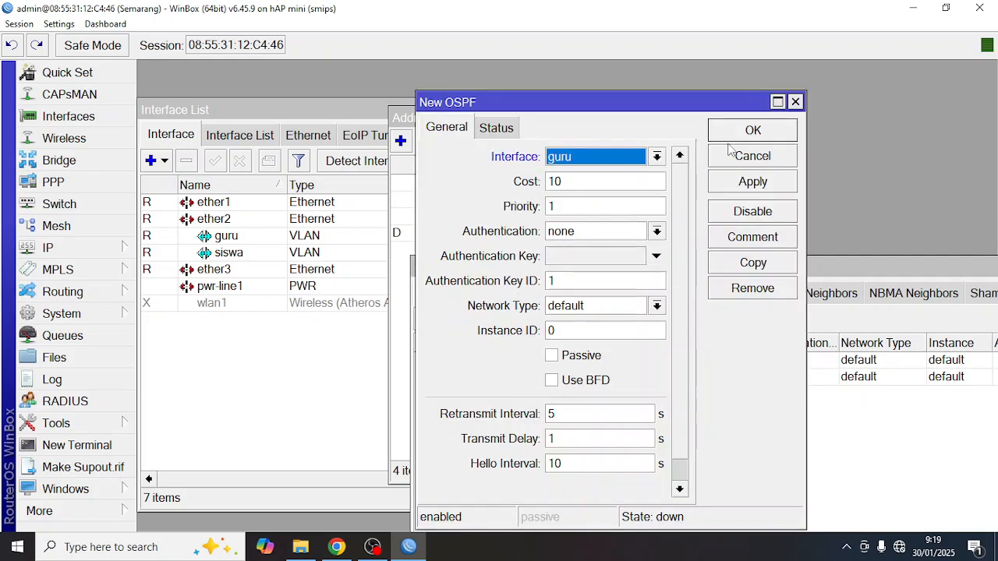
left_click(720, 136)
Add the siswa VLAN as an OSPF interface, keeping the default cost, priority and network type.
left_click(424, 318)
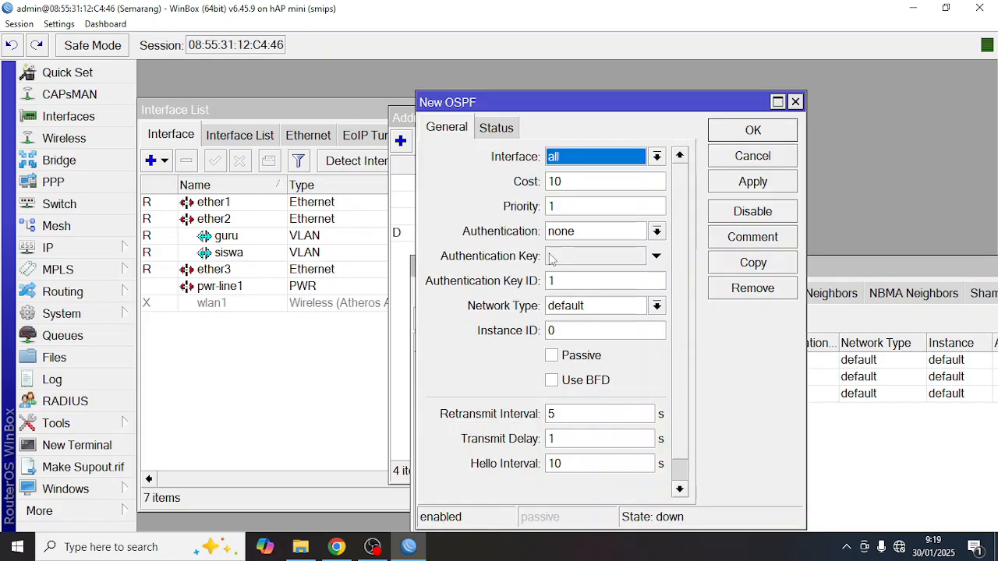
left_click(586, 158)
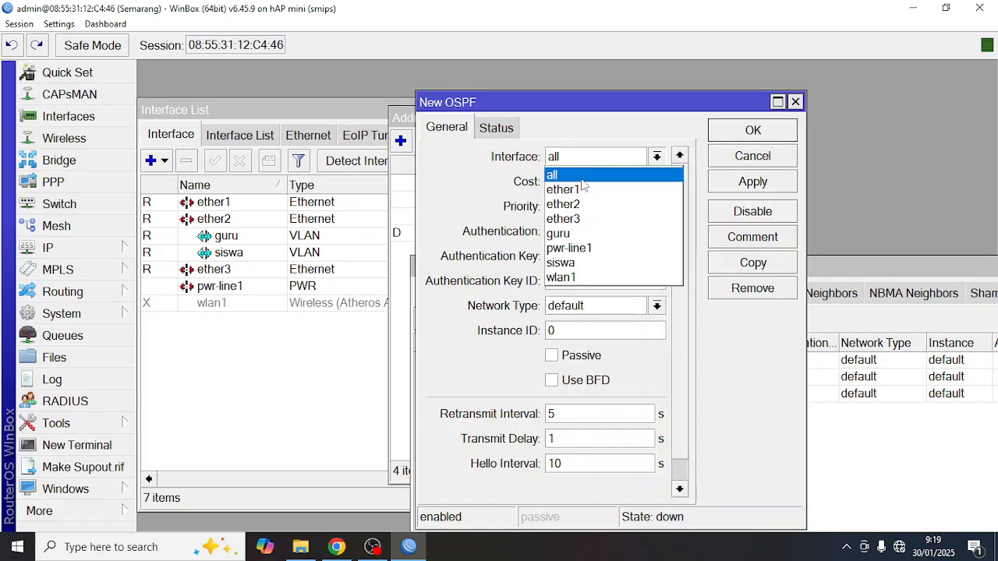
left_click(571, 264)
left_click(747, 132)
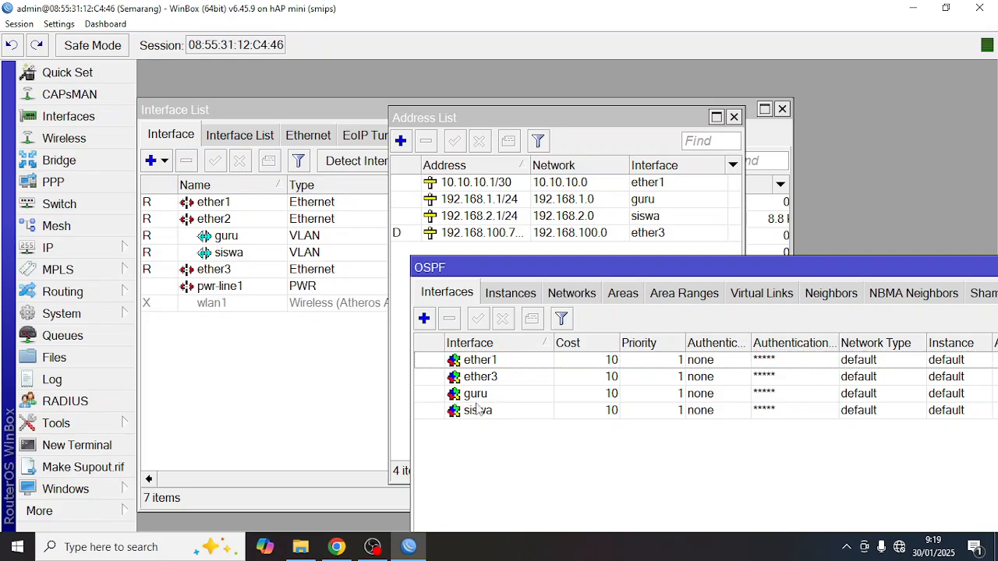
Set the default OSPF instance to redistribute connected routes as type 1.
left_click(513, 296)
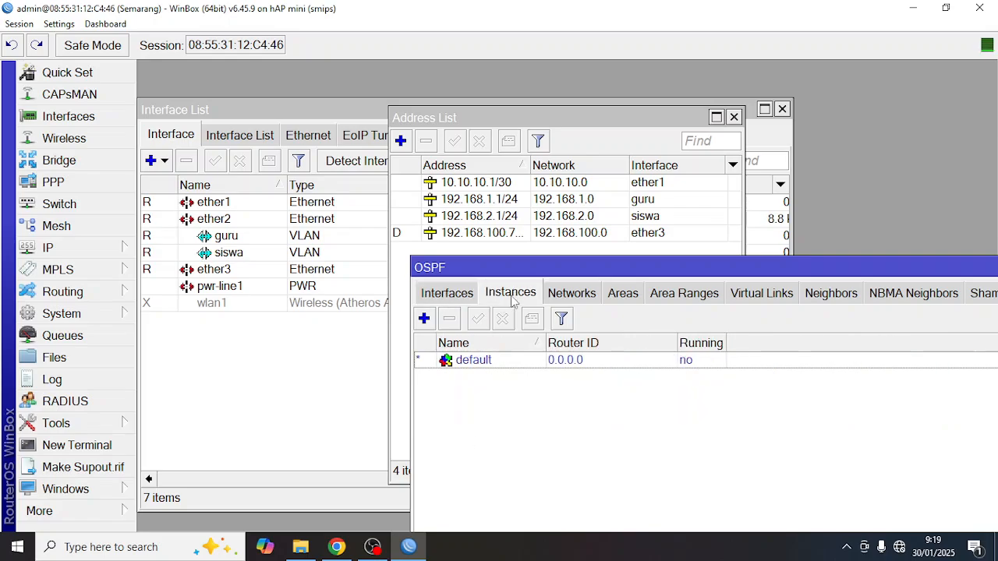
double_click(473, 360)
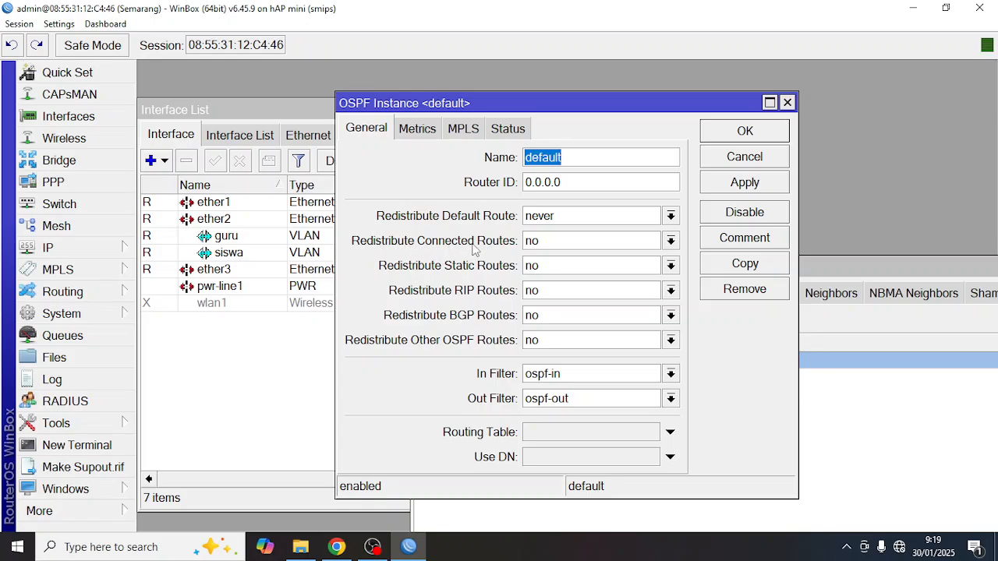
left_click(574, 246)
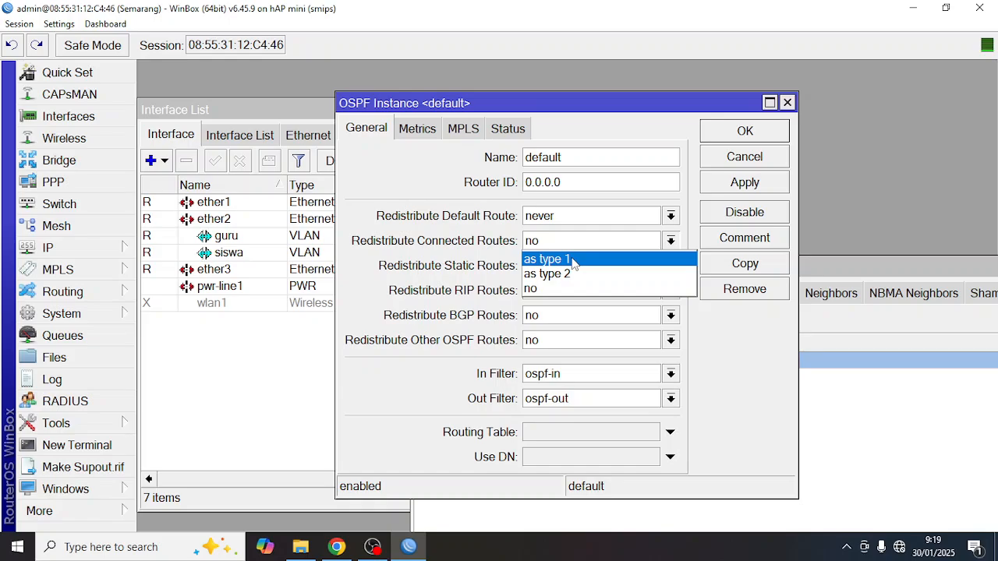
left_click(574, 260)
left_click(727, 136)
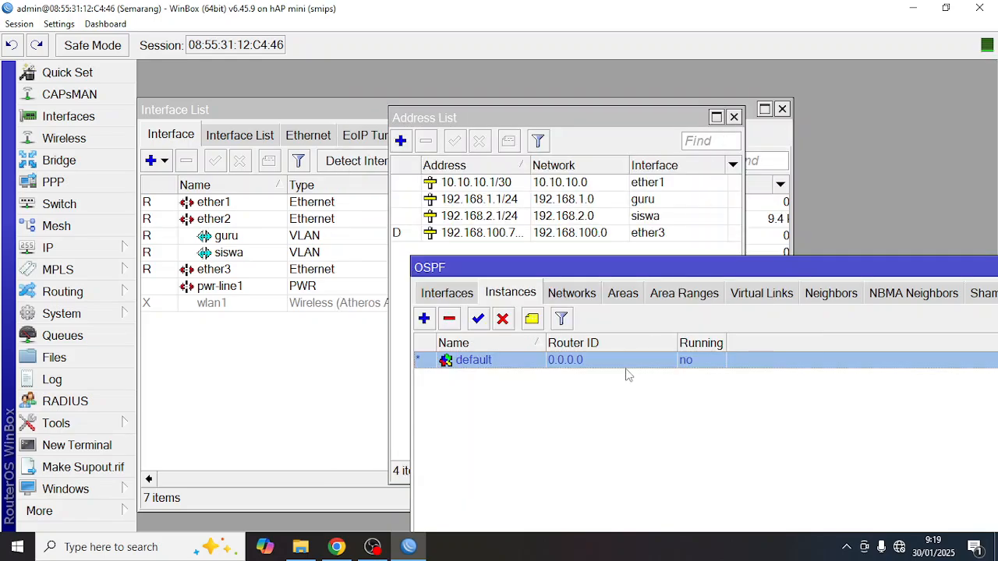
Add 10.10.10.0/30 as an OSPF network in the backbone area.
left_click(581, 299)
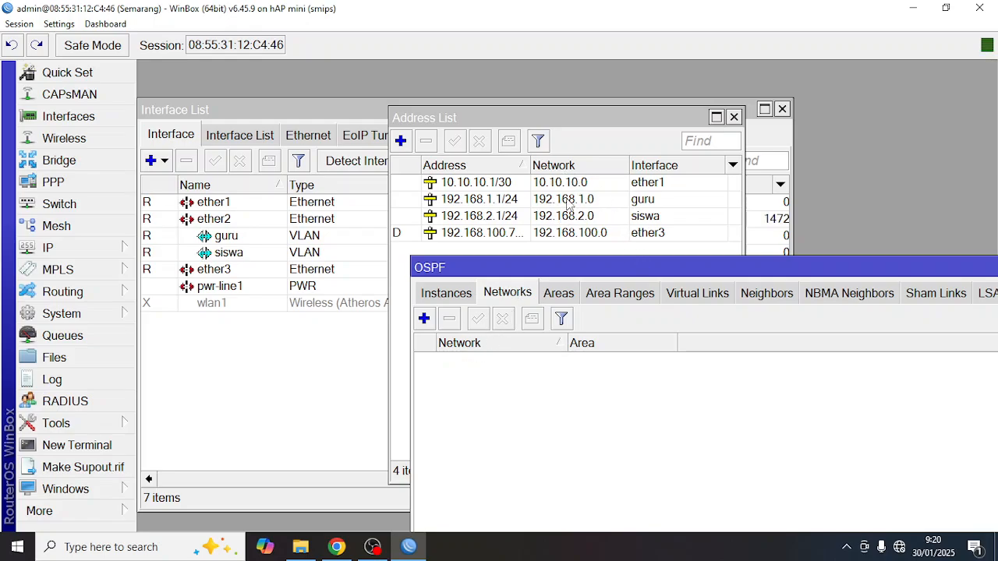
left_click(424, 318)
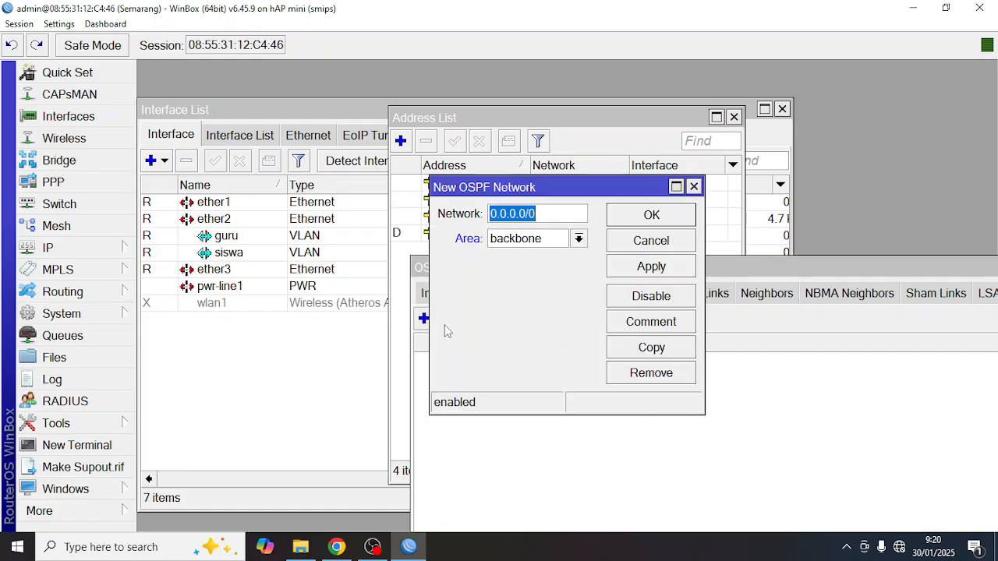
left_click_drag(515, 192, 590, 329)
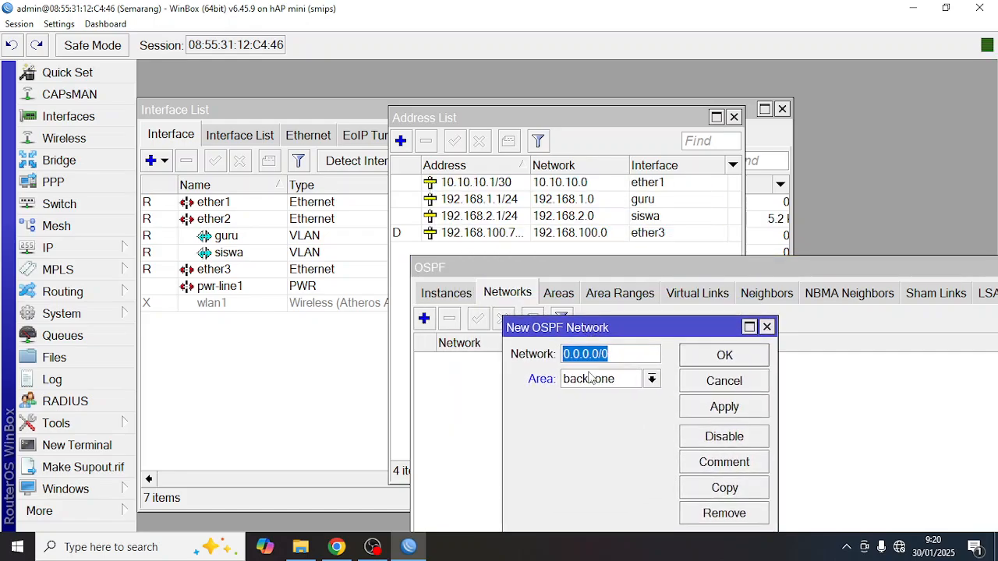
type("10.")
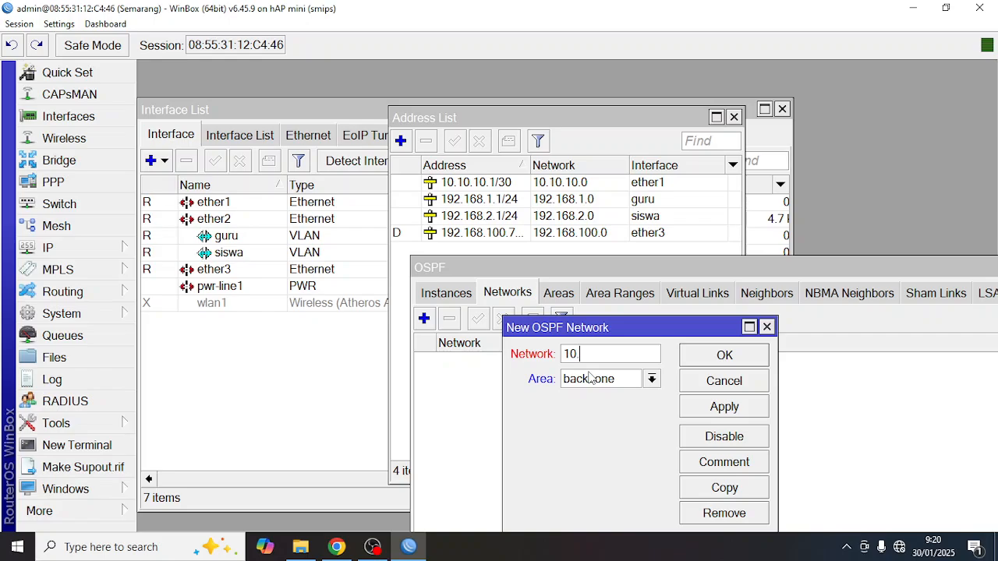
type("101.")
type(".10.0/3")
type("0.10.0/30")
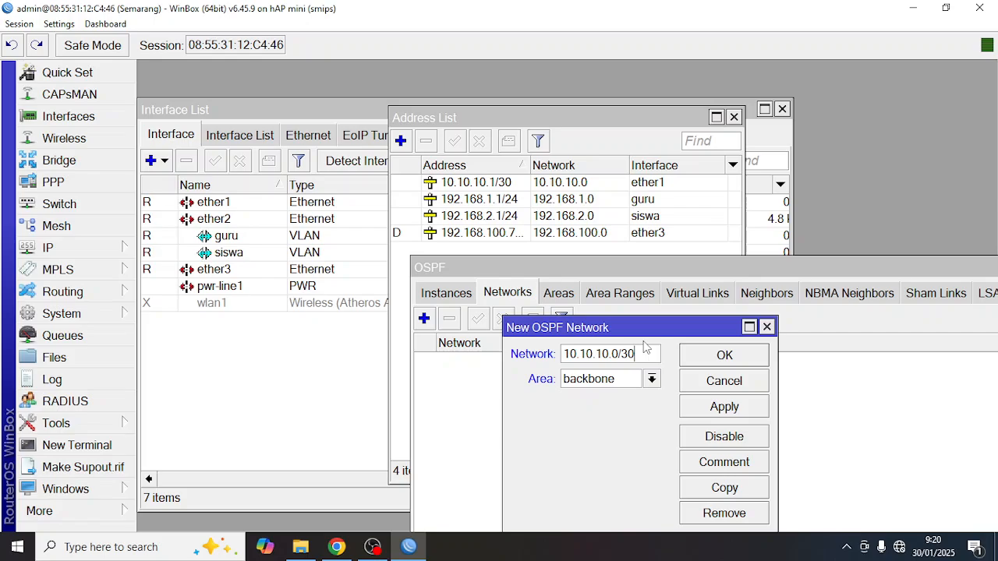
left_click(721, 360)
Add the guru VLAN's network 192.168.1.0/24 to OSPF in the backbone area.
left_click(425, 319)
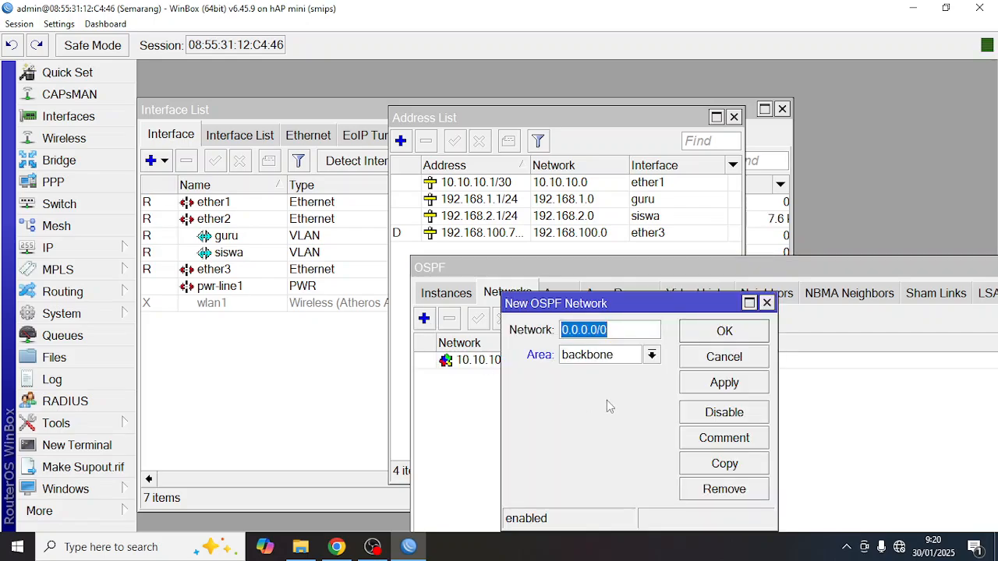
type("192")
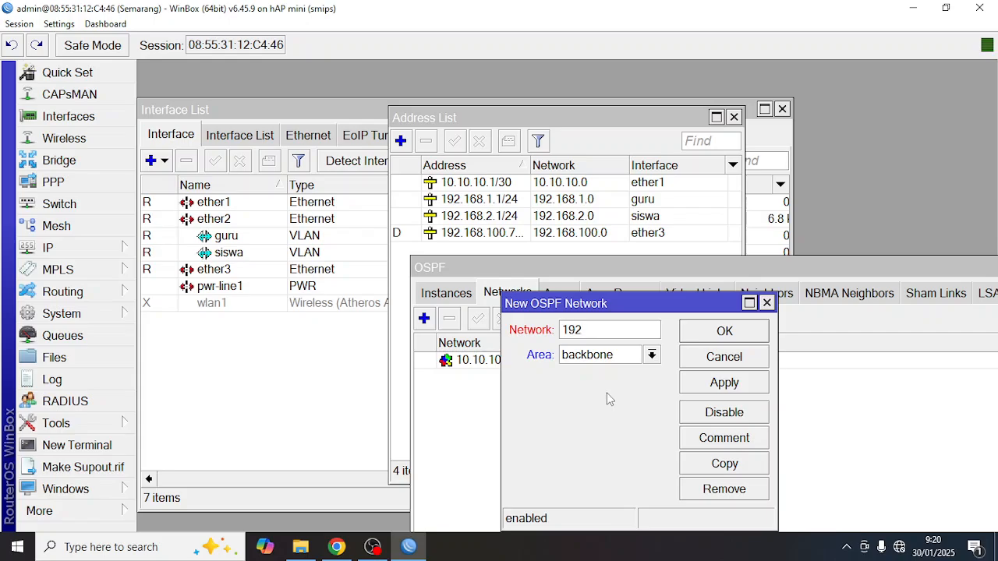
type(".168.1.0/24")
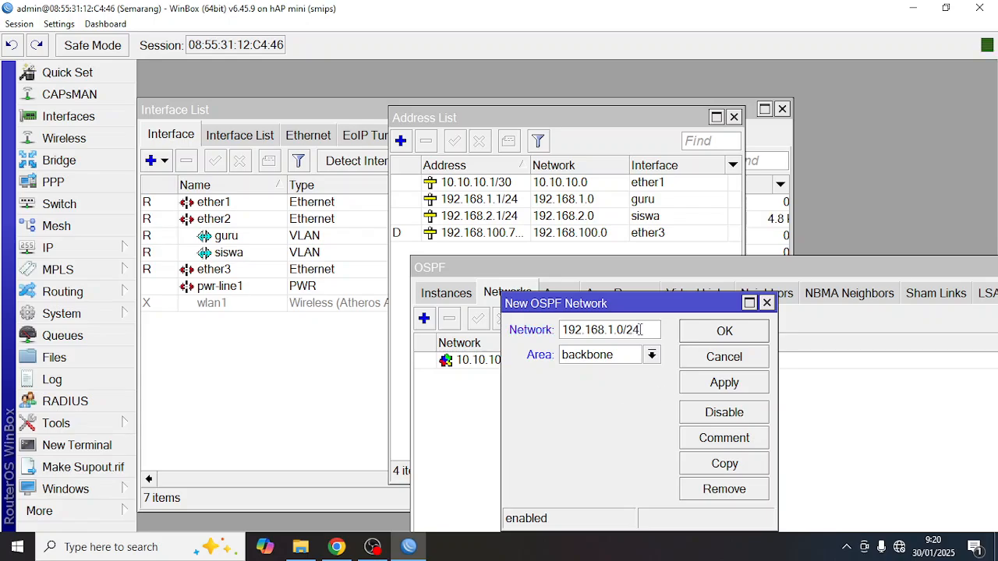
left_click(722, 331)
Add the siswa VLAN's network 192.168.2.0/24 to OSPF in the backbone area.
left_click(424, 318)
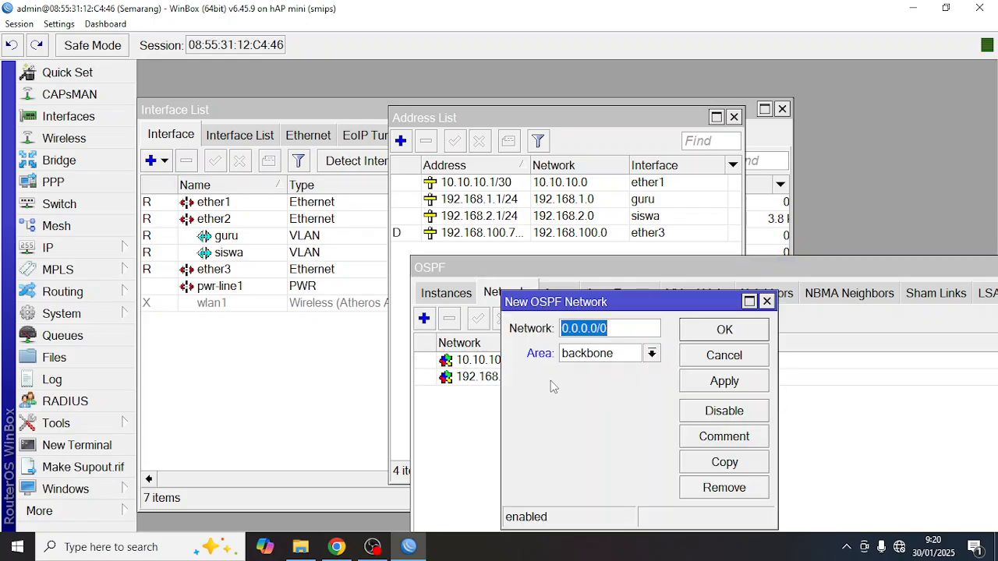
type("192.169")
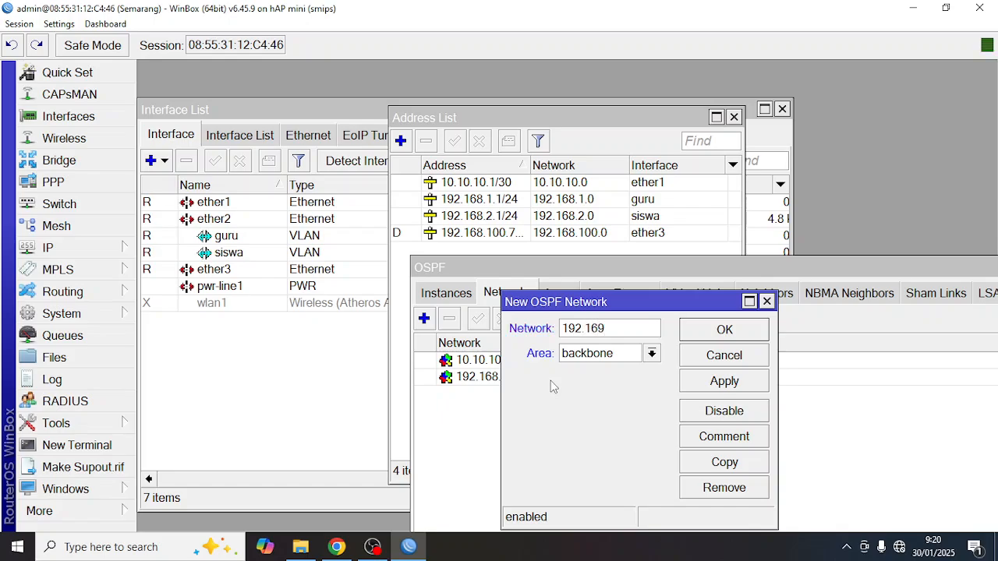
key("BackSpace")
type("8.2.0/24")
left_click(684, 335)
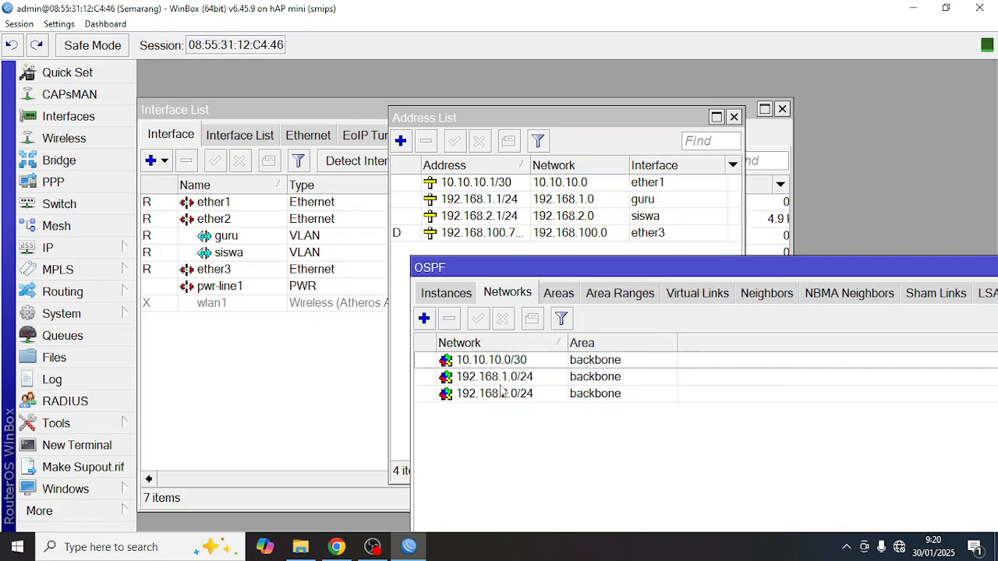
Add ether3's network 192.168.100.0/24 to OSPF in the backbone area, checking its prefix length in the address list.
left_click(424, 319)
type("192.")
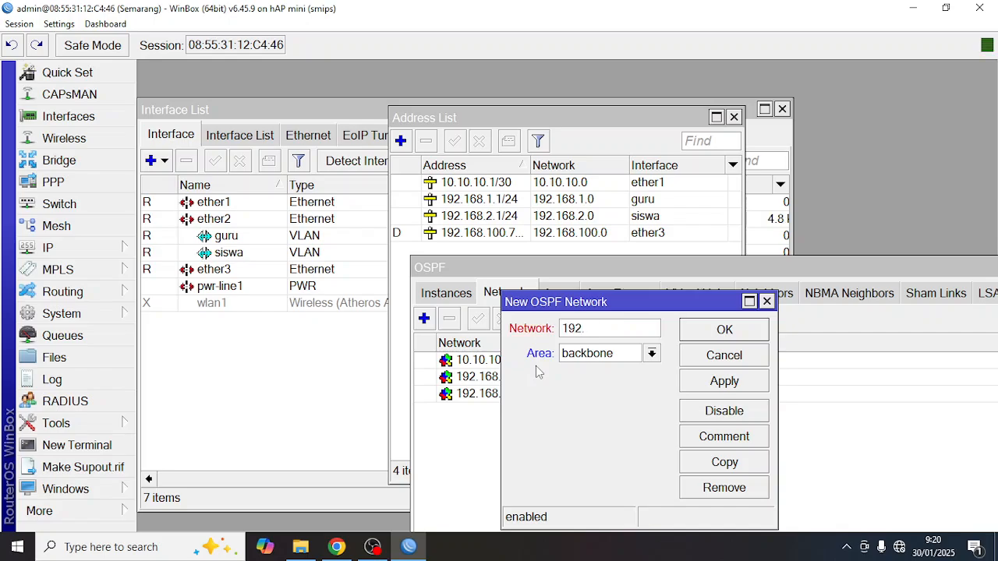
type("168.100.0/2")
left_click_drag(529, 165, 542, 167)
left_click(772, 382)
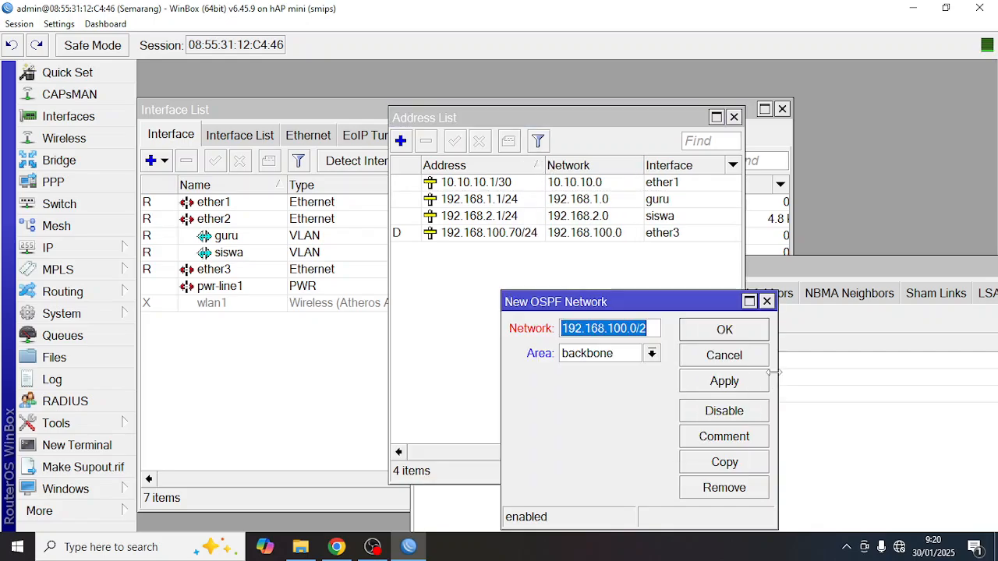
left_click(648, 331)
type("4")
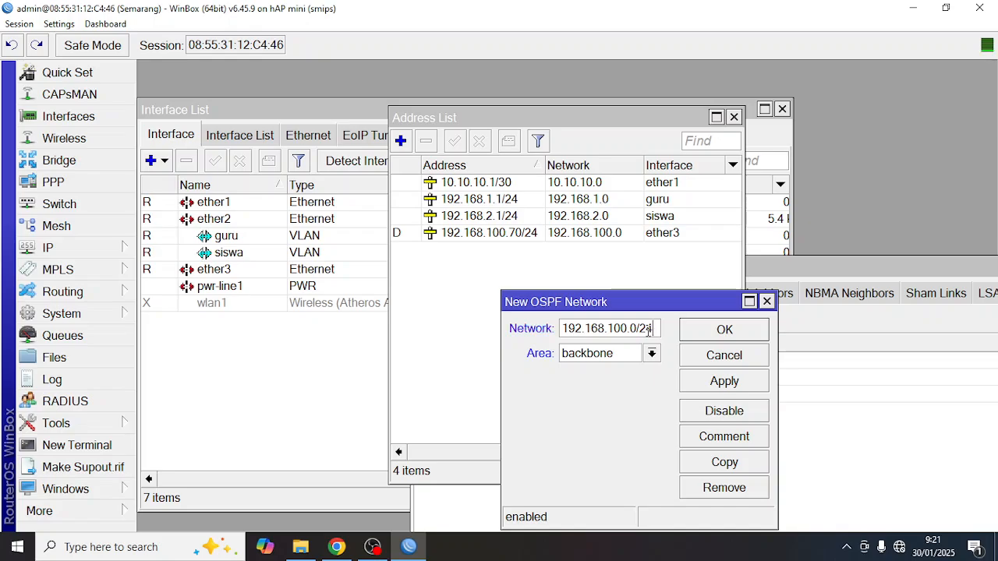
left_click(706, 343)
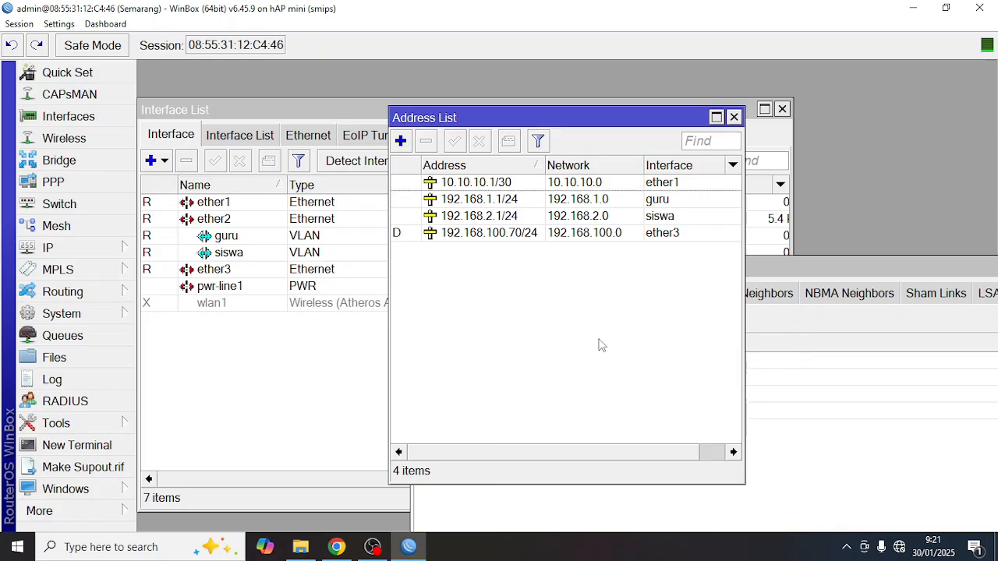
left_click(791, 473)
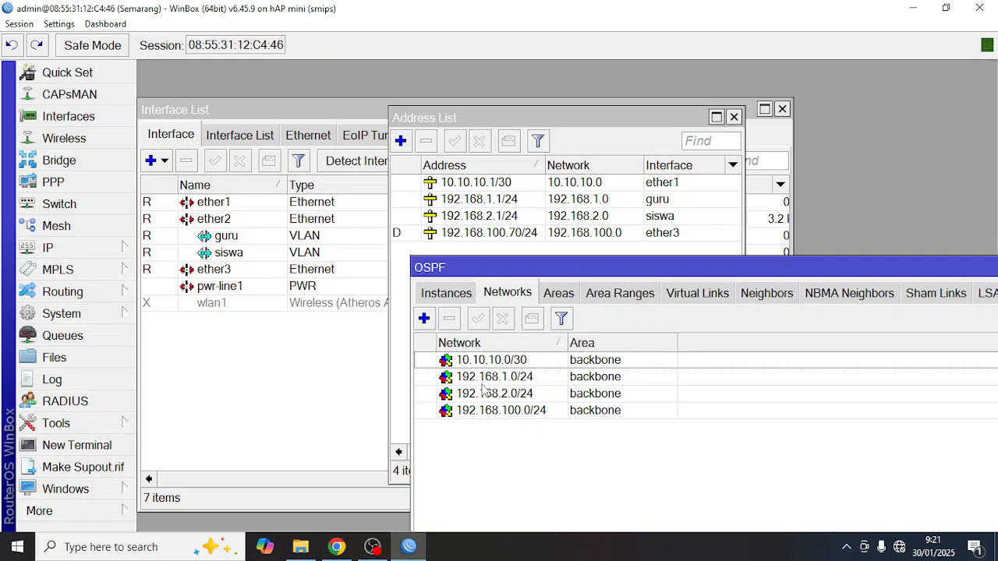
mouse_move(524, 269)
left_mouse_down()
mouse_move(519, 229)
mouse_move(509, 258)
left_mouse_up()
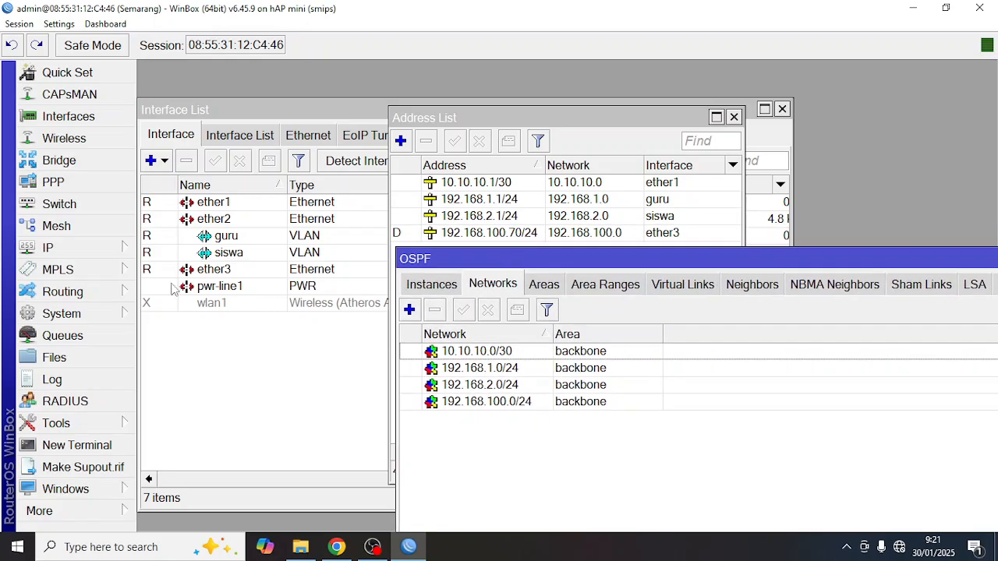
Create a firewall NAT rule in the srcnat chain with ether3 as outgoing interface, checking the internet port in the topology PDF in Chrome.
left_click(108, 251)
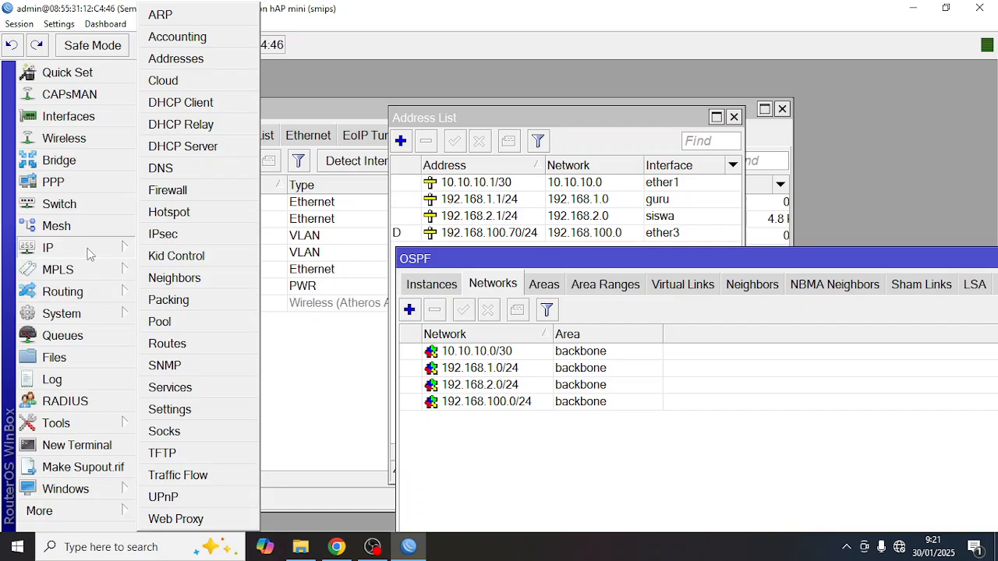
left_click(189, 192)
left_click(227, 132)
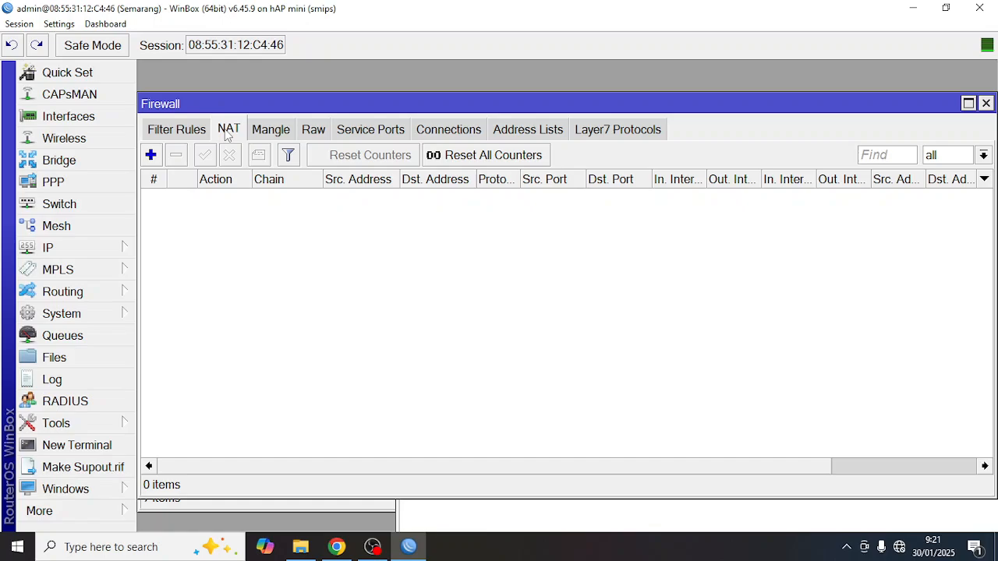
left_click(151, 155)
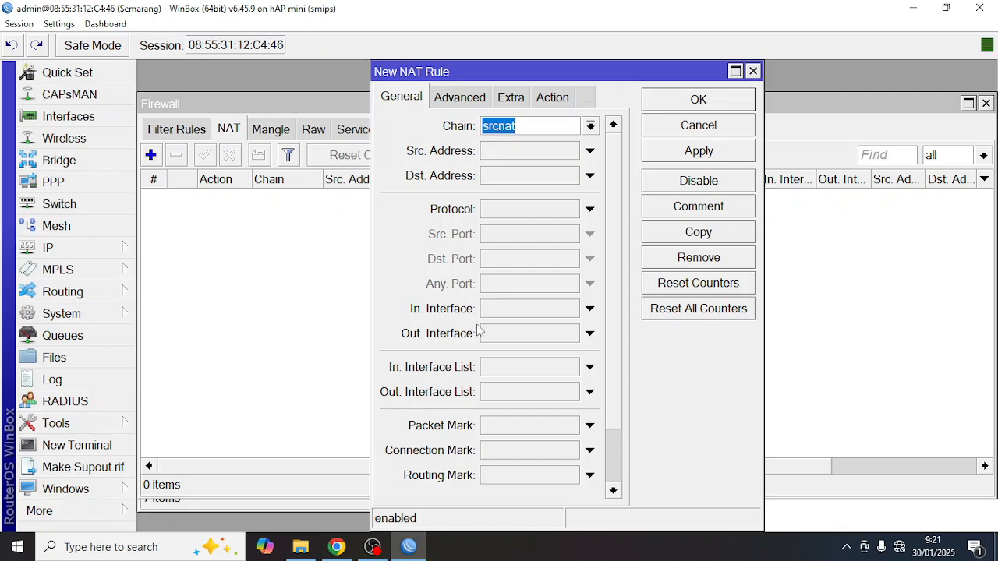
left_click(336, 546)
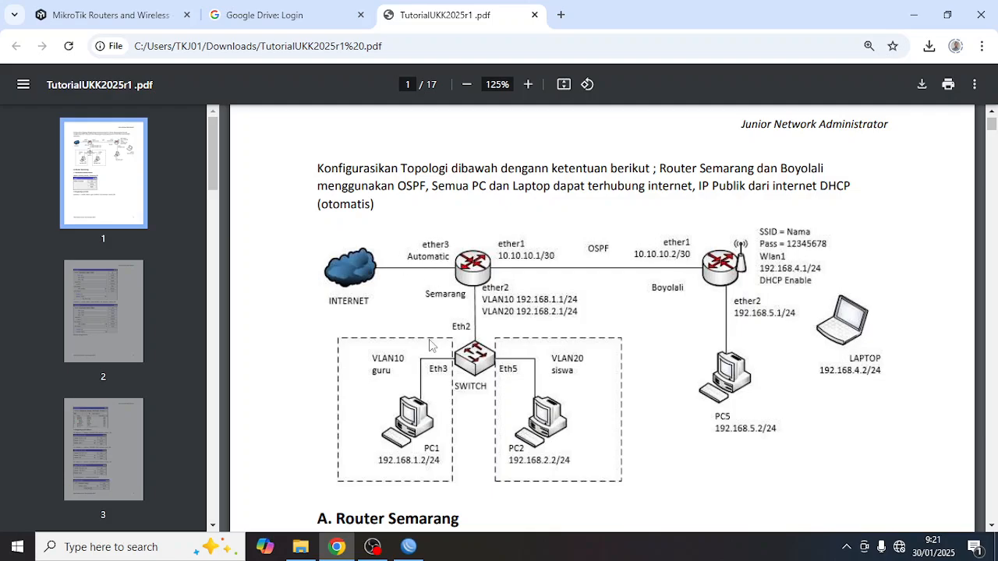
left_click(408, 546)
left_click(589, 333)
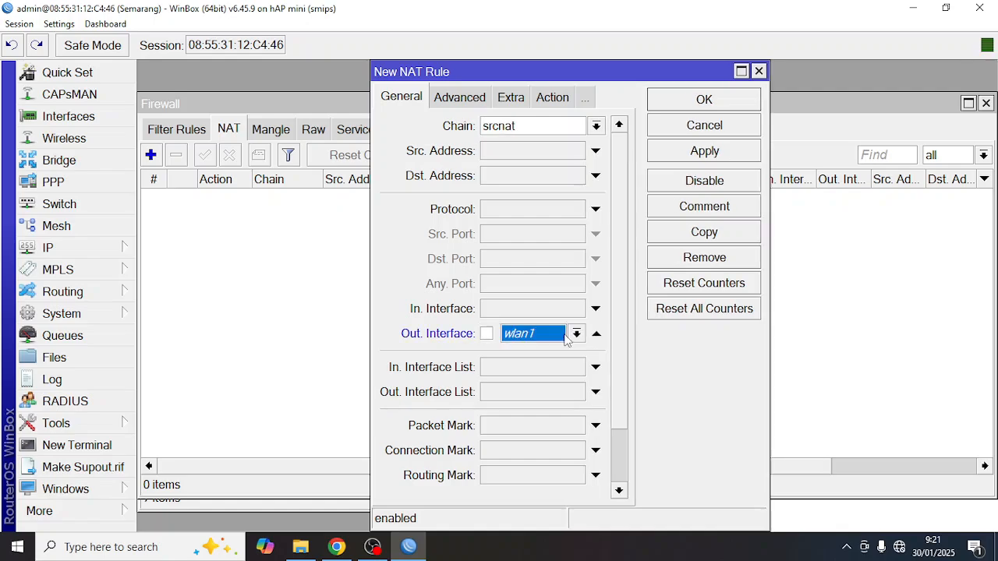
left_click(576, 333)
left_click(538, 440)
Set the new NAT rule's action to masquerade and save the rule.
left_click(544, 100)
left_click(538, 129)
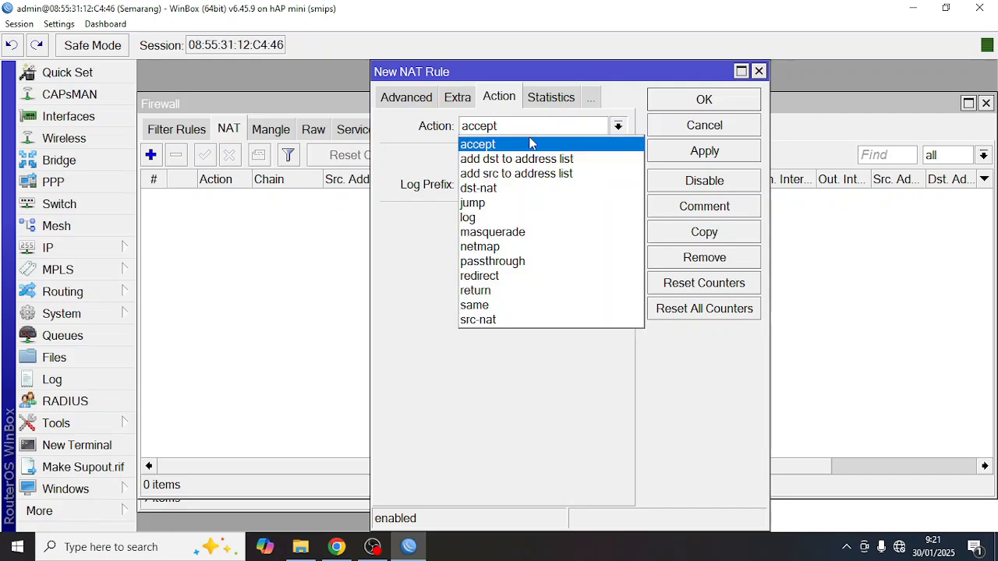
left_click(516, 231)
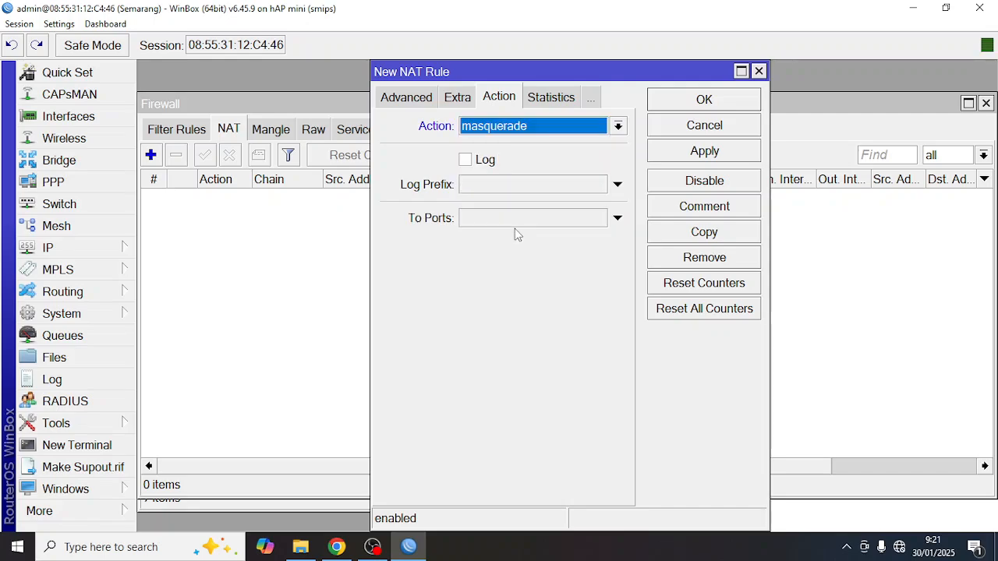
left_click(661, 107)
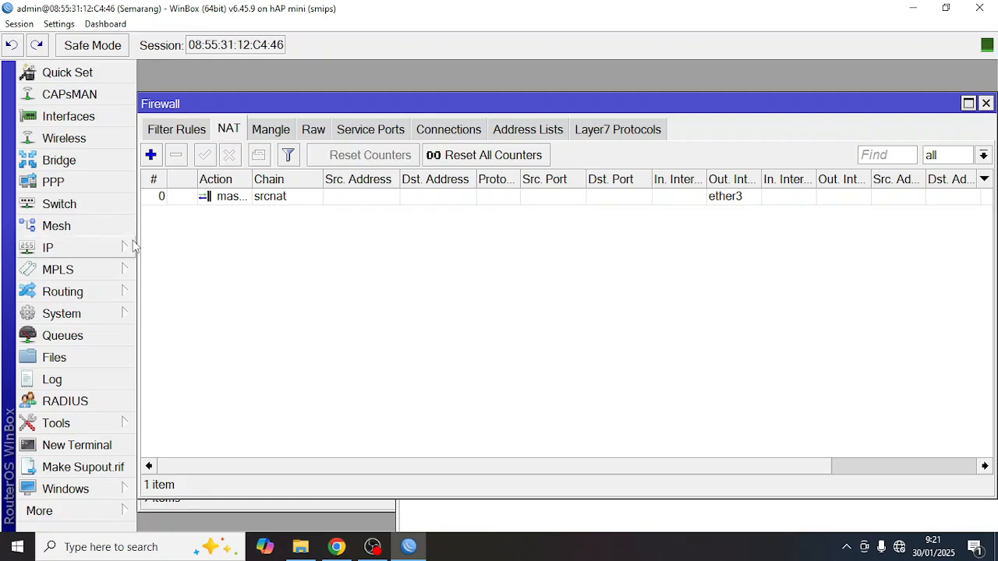
Allow remote requests in the router's DNS settings.
left_click(70, 247)
left_click(189, 170)
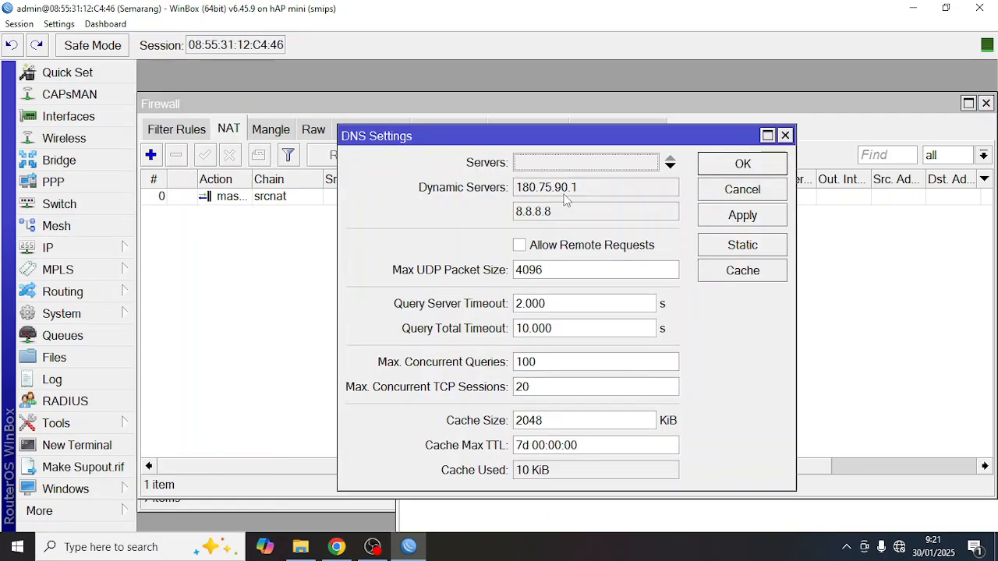
left_click(522, 248)
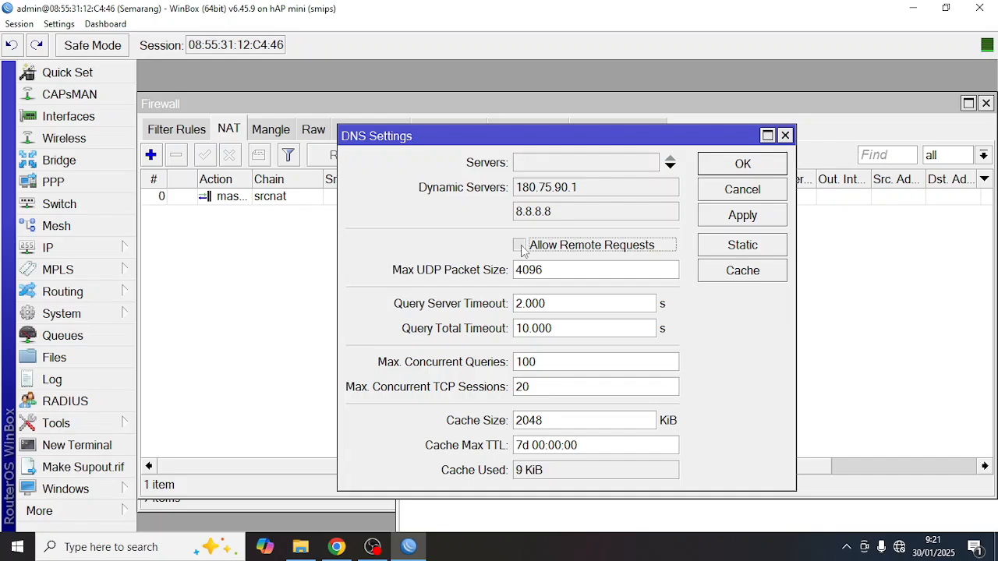
left_click(725, 165)
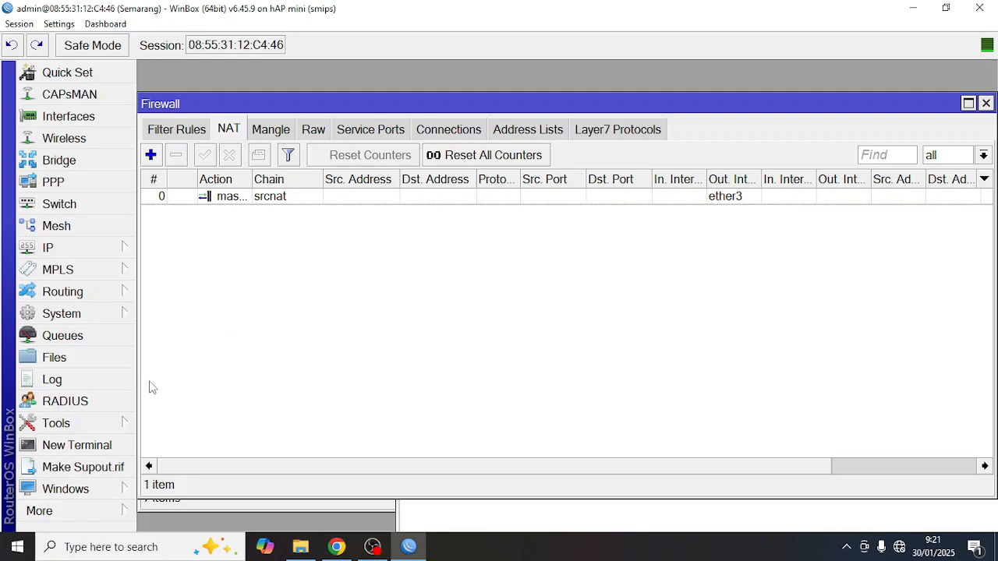
Test the router's internet access by pinging google.com from a new terminal, and close the terminal and firewall windows.
left_click(103, 450)
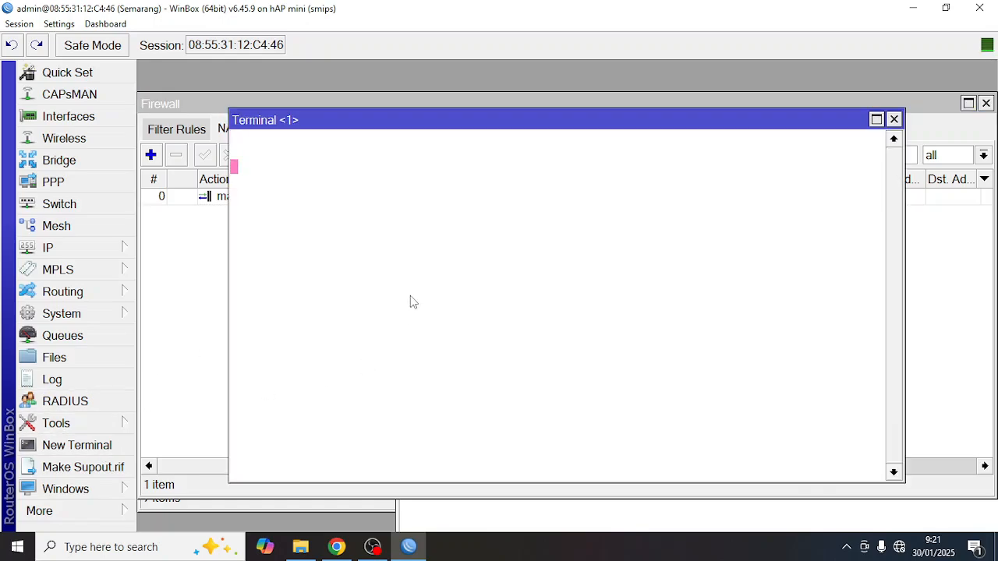
type("pi")
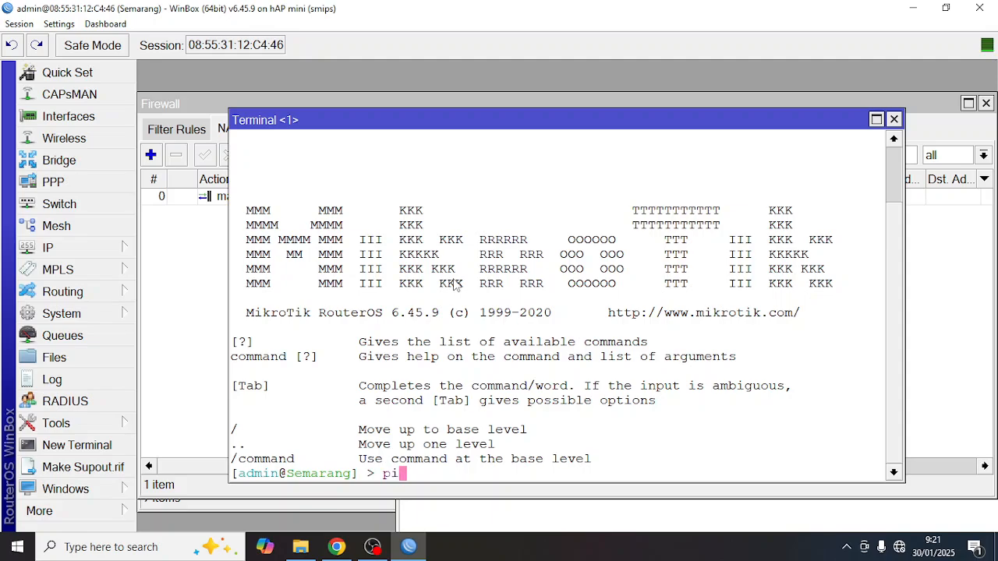
type("ng google.com")
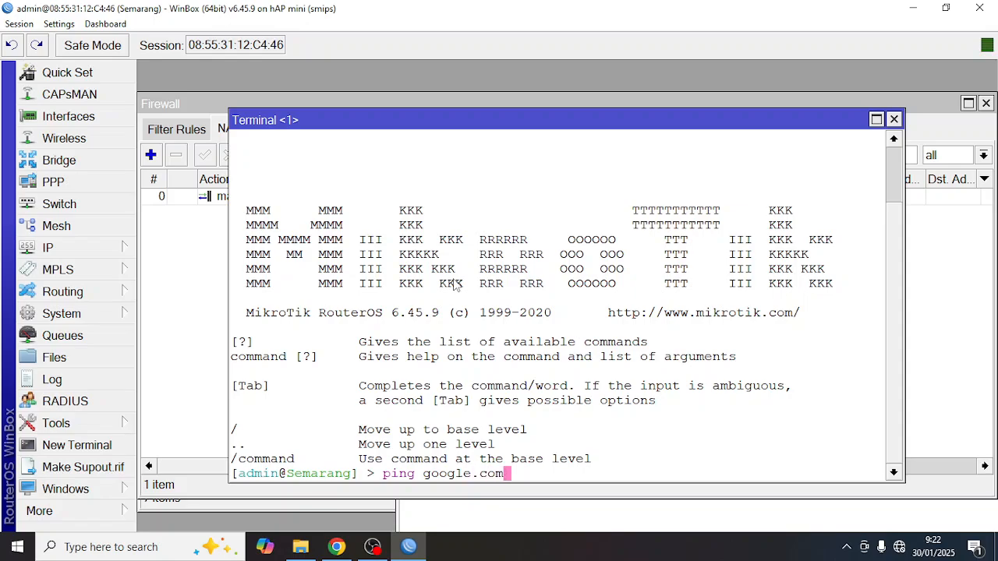
key("Return")
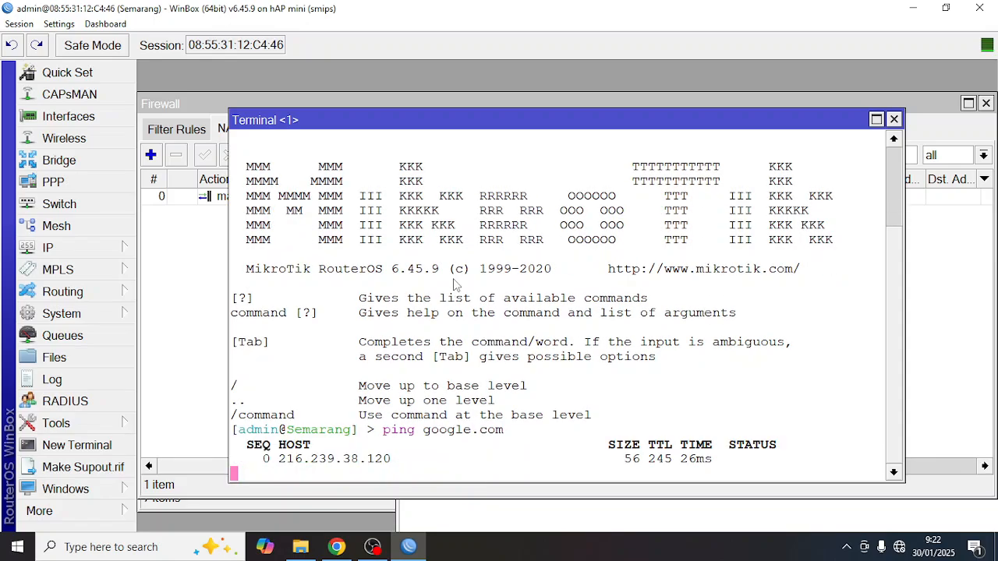
left_click(893, 119)
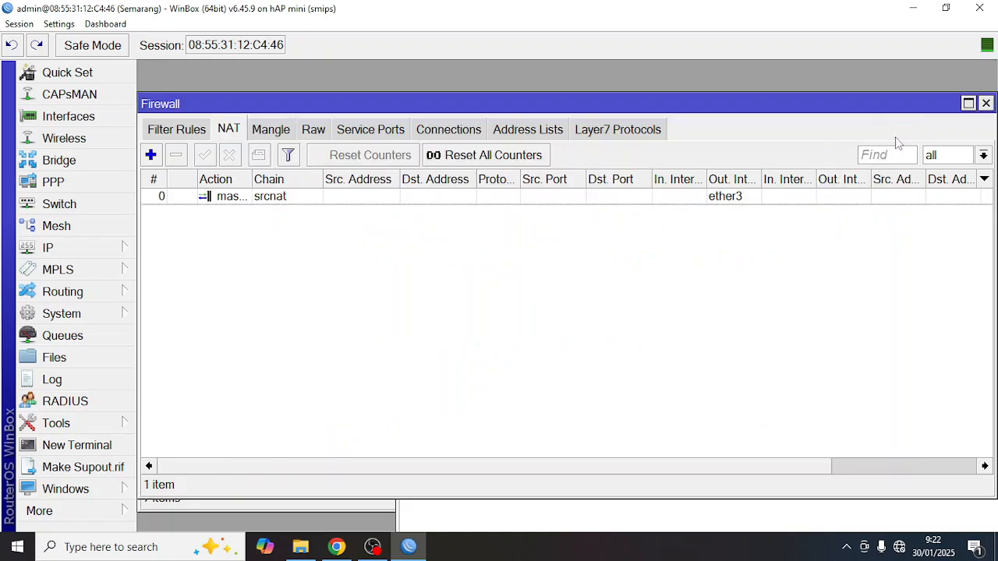
left_click(986, 103)
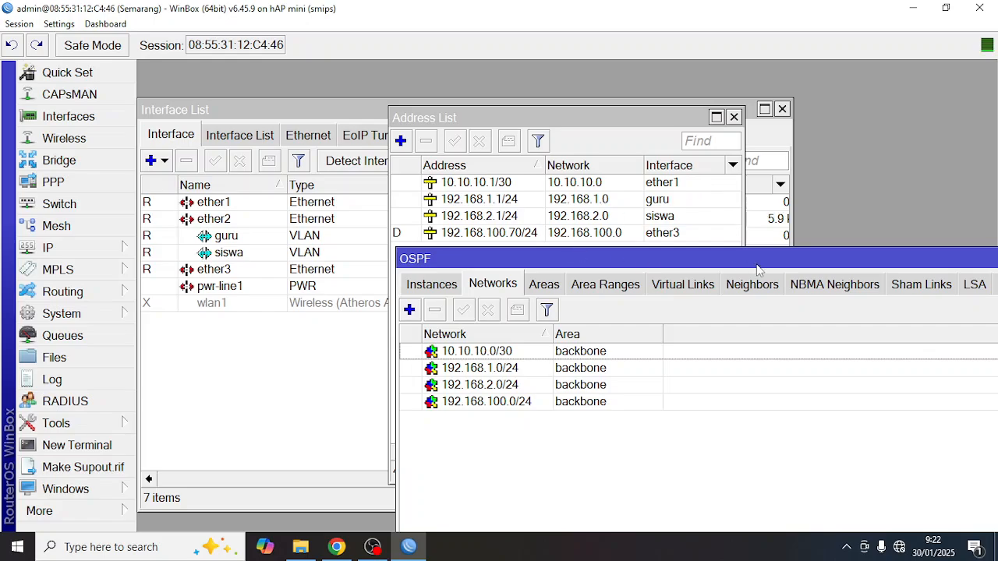
left_click_drag(756, 265, 588, 204)
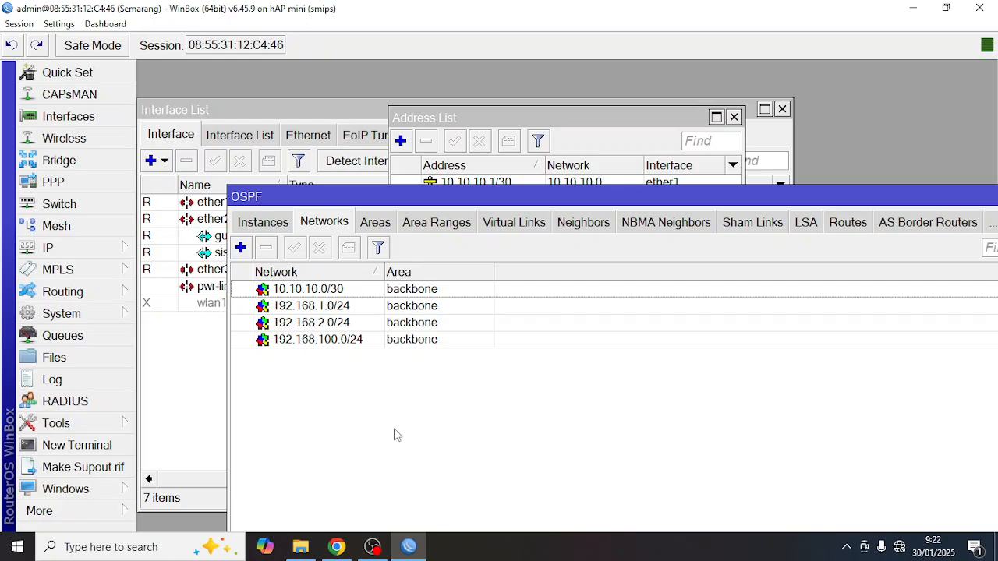
Open a second WinBox window, refresh its neighbor list and select the RB941-2nD MikroTik router for an admin login.
right_click(408, 546)
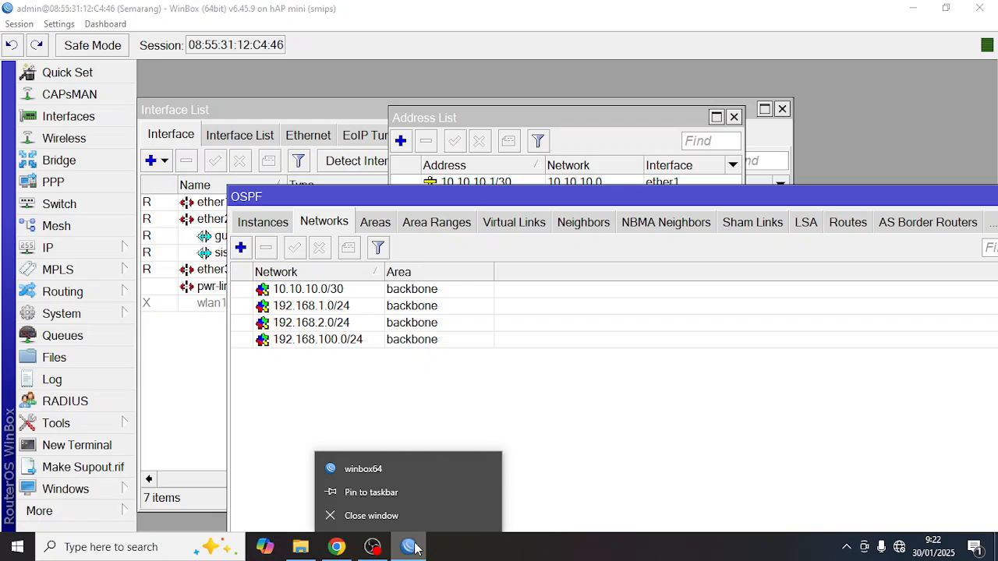
left_click(381, 472)
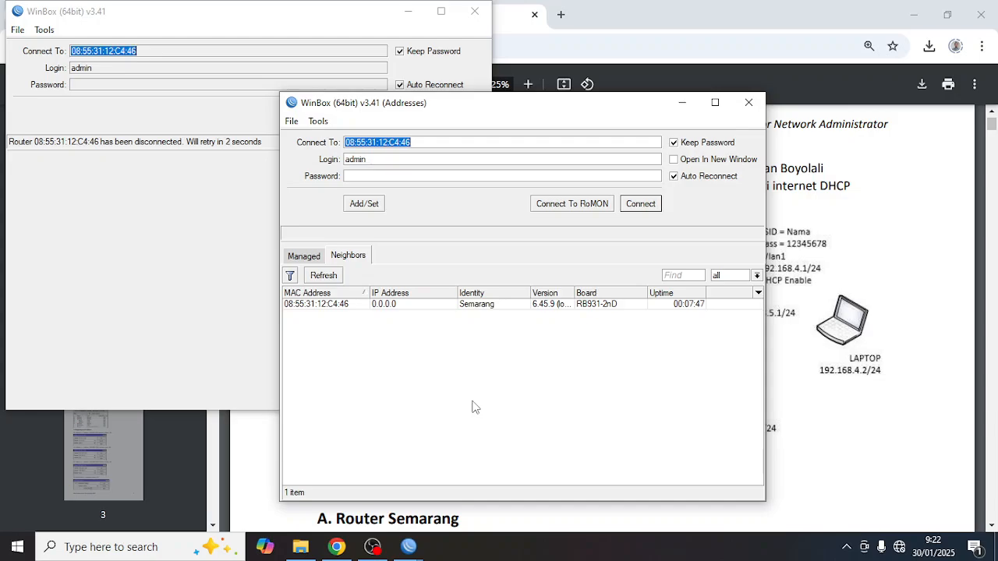
left_click(324, 276)
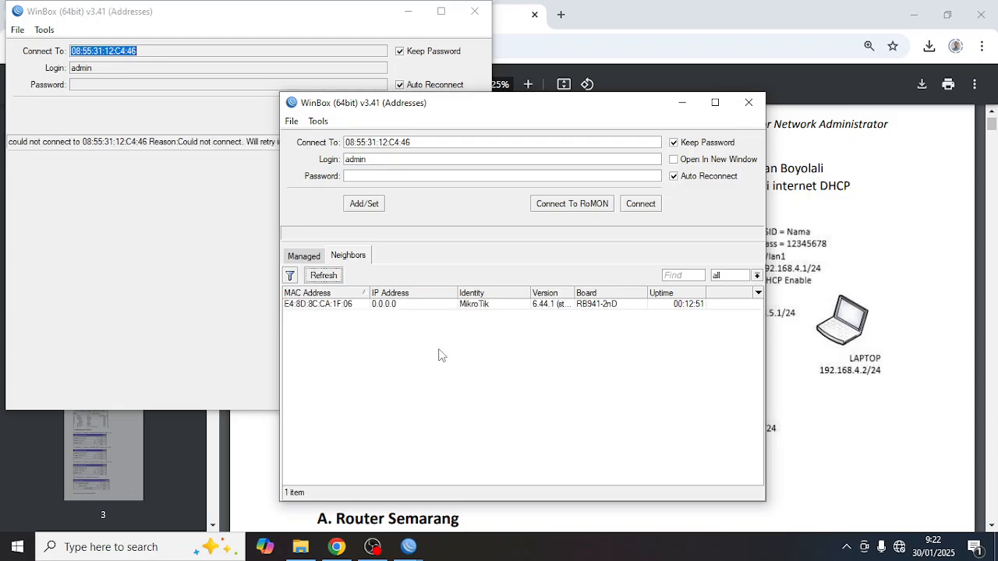
left_click(351, 306)
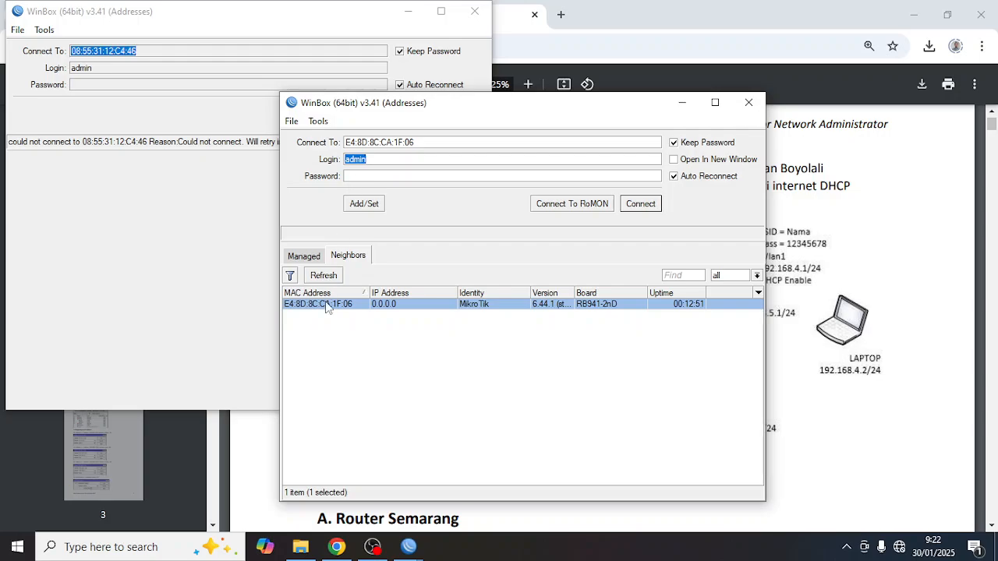
left_click(374, 160)
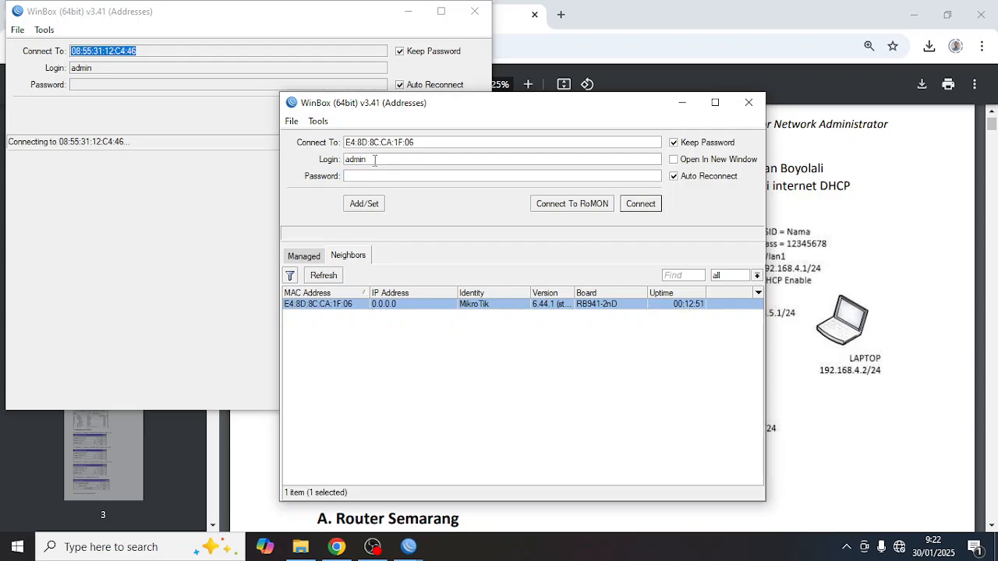
Zoom in the WinBox login window, connect to the RB941-2nD router as admin and maximize the session window.
left_click(318, 121)
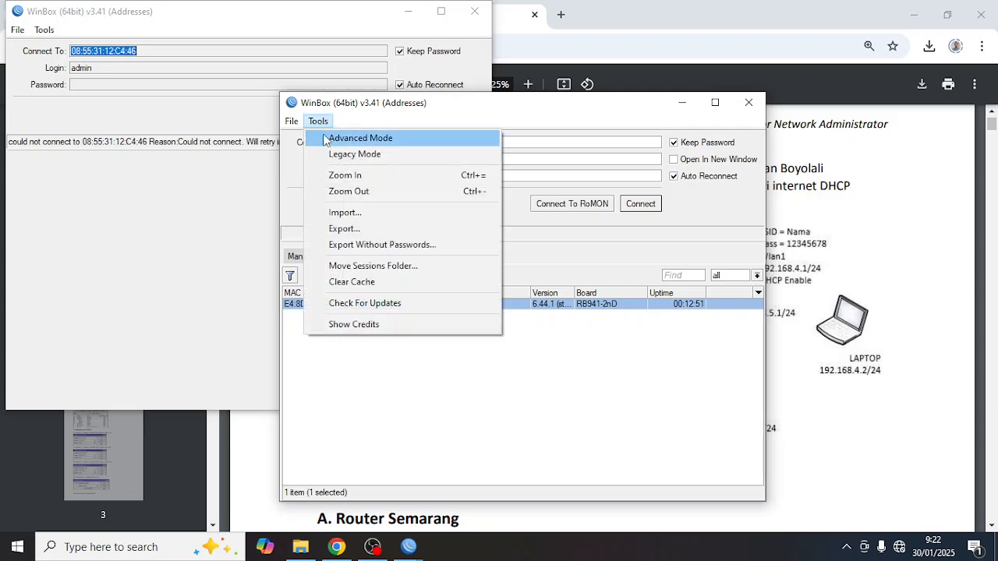
left_click(344, 175)
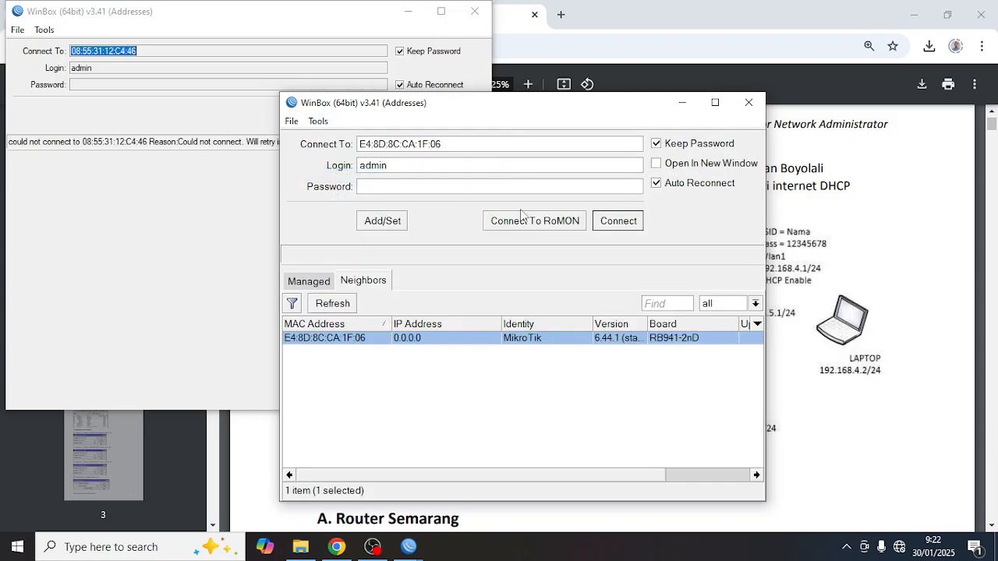
left_click(617, 222)
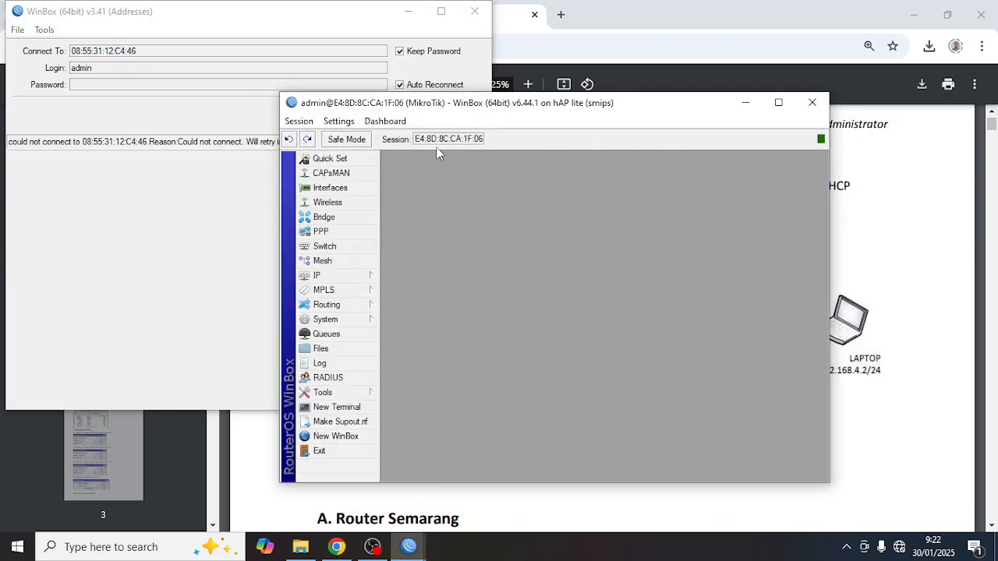
double_click(450, 104)
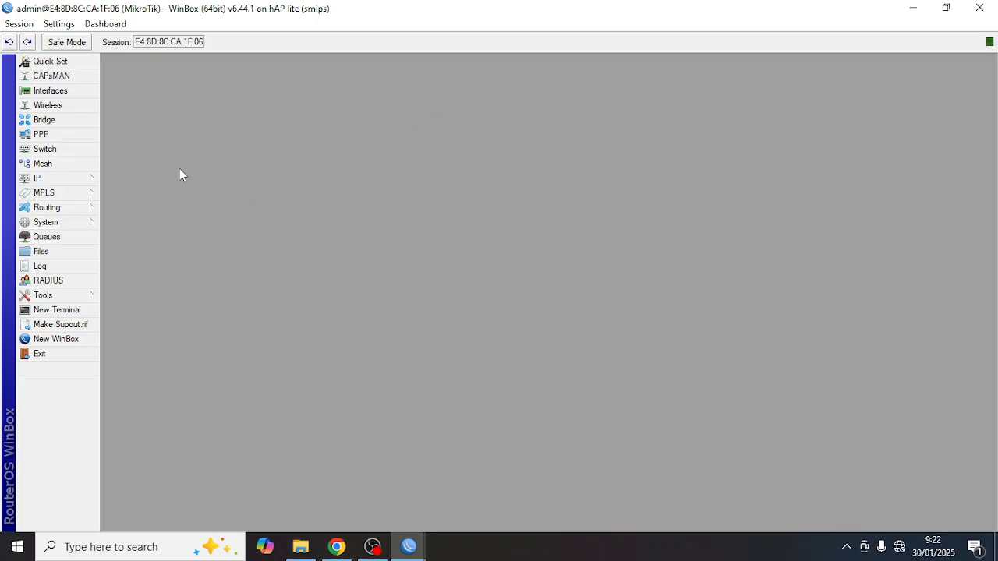
Reset the router's configuration with the No Default Configuration option and confirm the reboot.
left_click(73, 221)
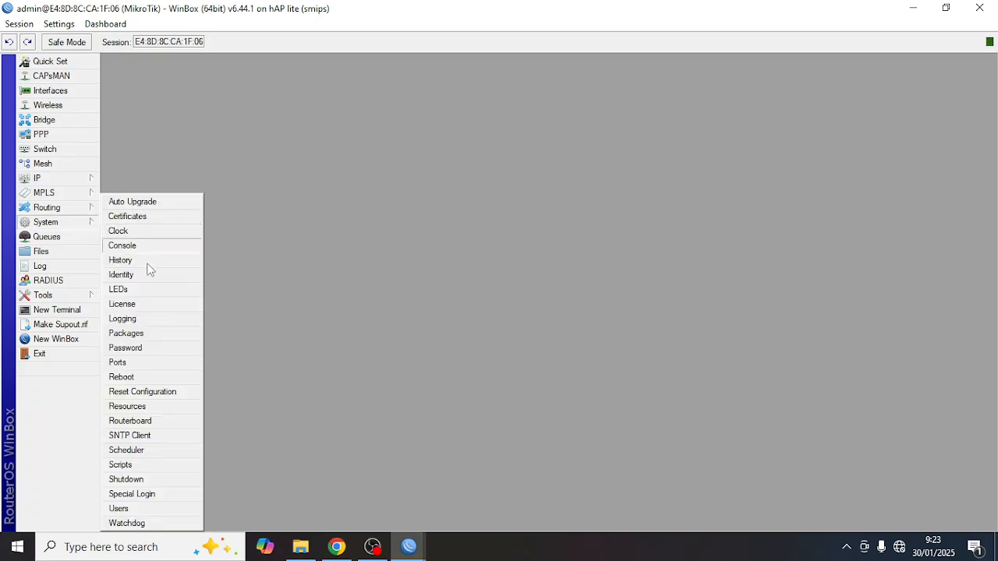
left_click(163, 399)
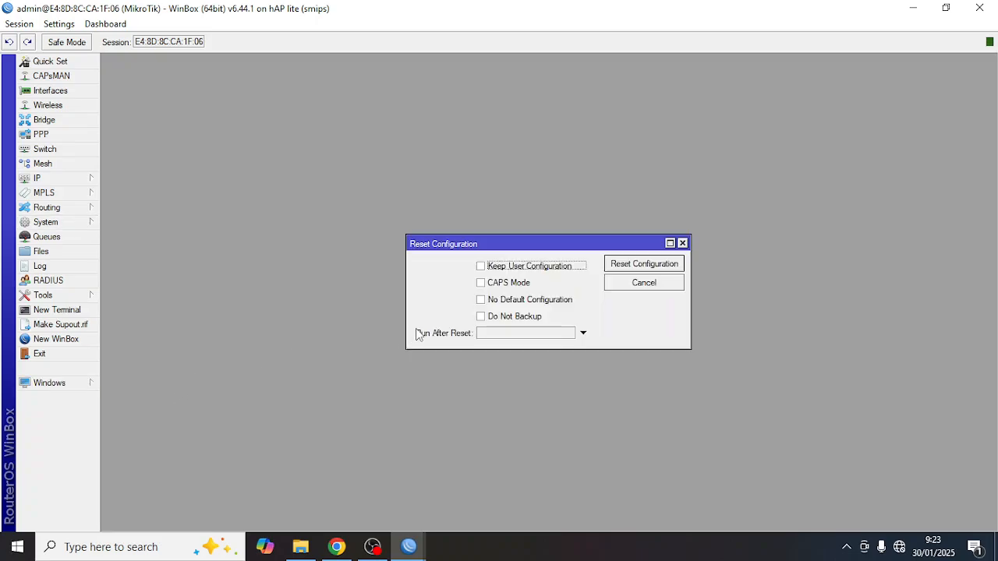
left_click(480, 300)
left_click(616, 264)
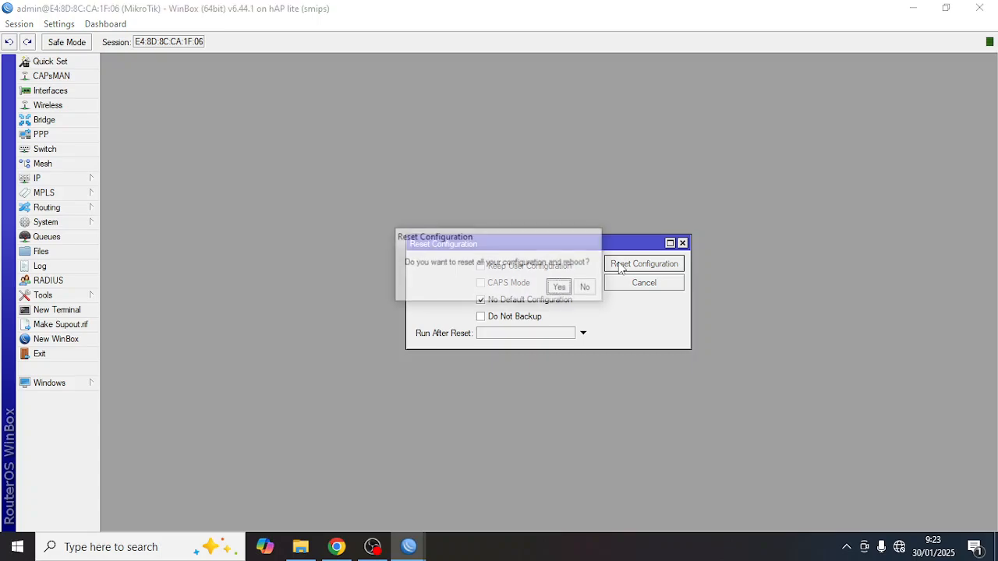
left_click(560, 287)
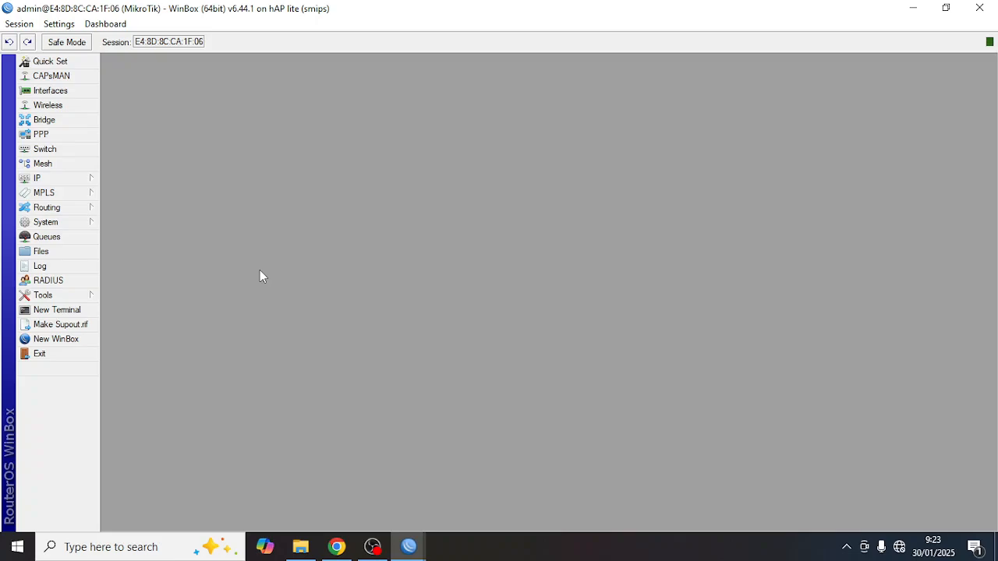
View the topology PDF in Chrome, return to the second WinBox window and cancel its automatic reconnection to the router.
left_click(343, 543)
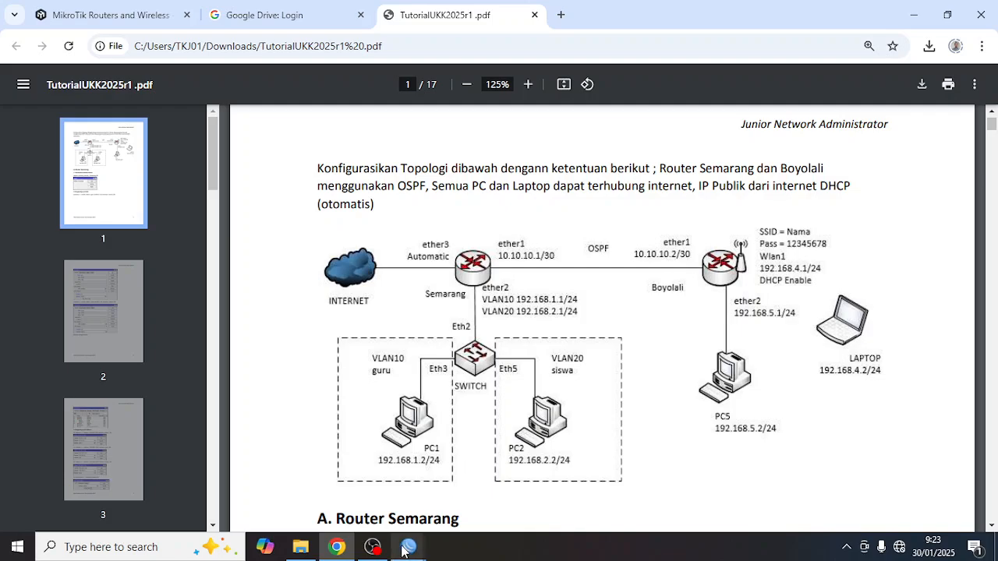
mouse_move(408, 546)
left_click(463, 510)
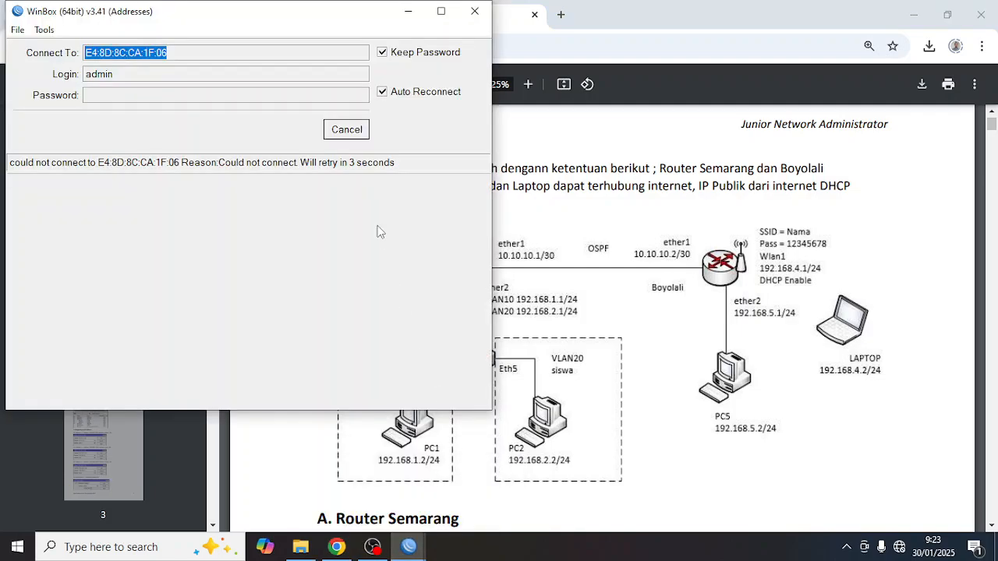
left_click(335, 129)
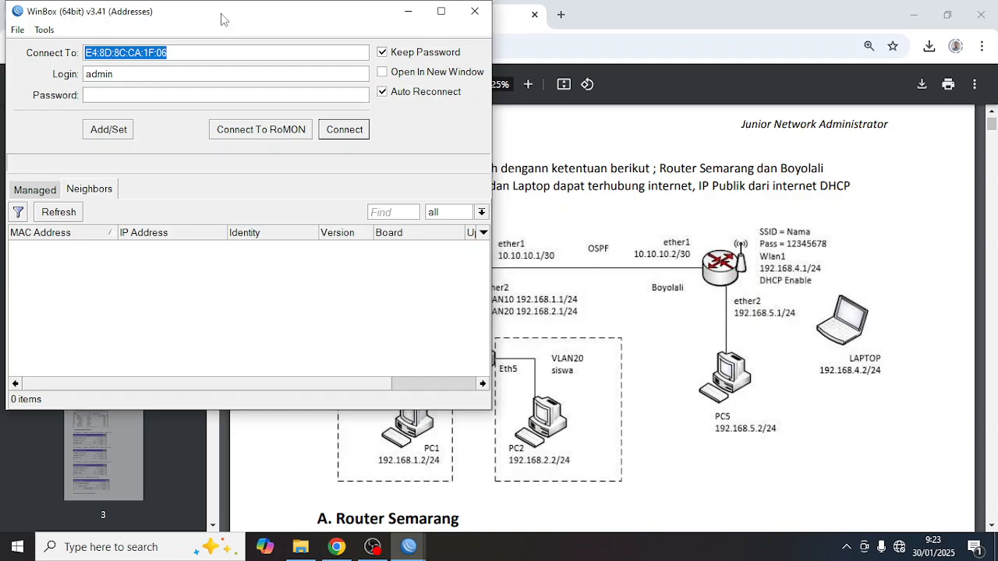
left_click_drag(222, 17, 315, 38)
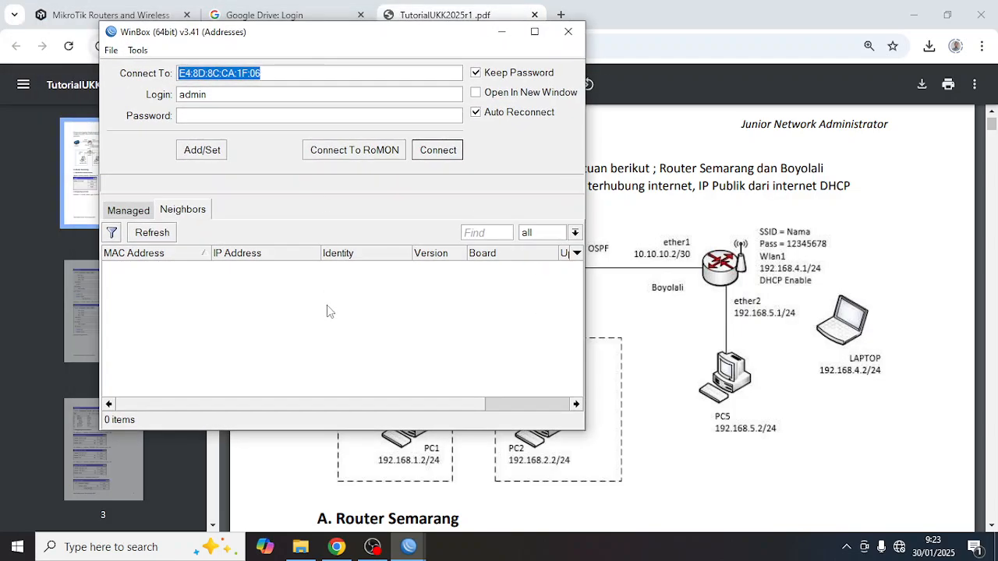
Refresh the neighbor list until the RB941-2nD router reappears and reconnect to it as admin.
left_click(158, 233)
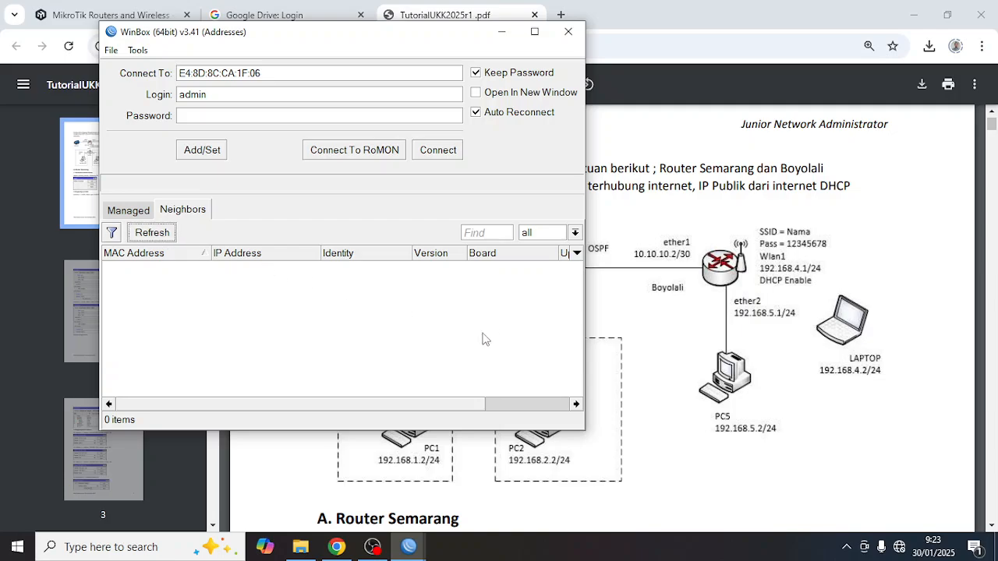
left_click(162, 237)
left_click(162, 239)
left_click(165, 238)
left_click(160, 237)
left_click_drag(359, 45, 471, 117)
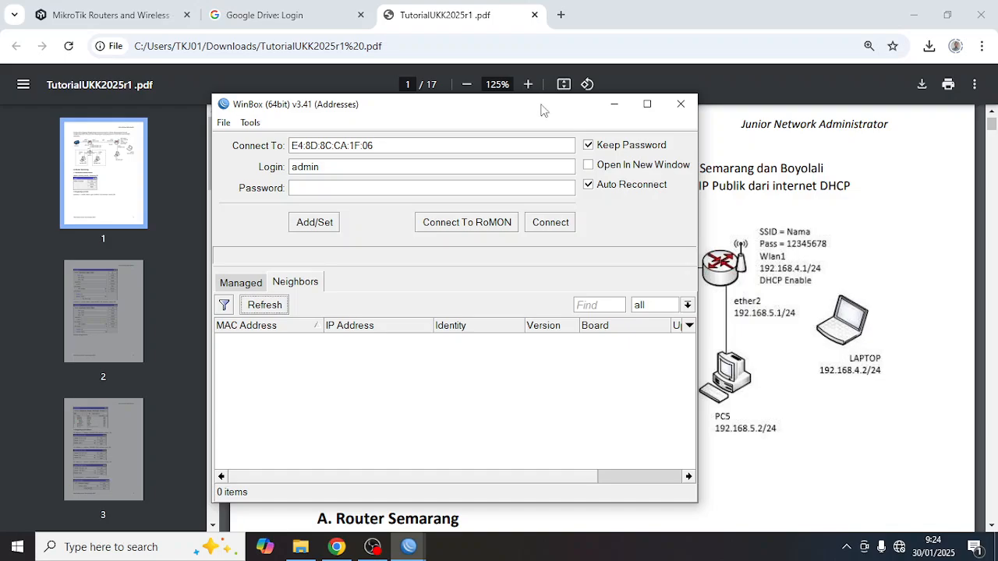
left_click_drag(542, 109, 390, 101)
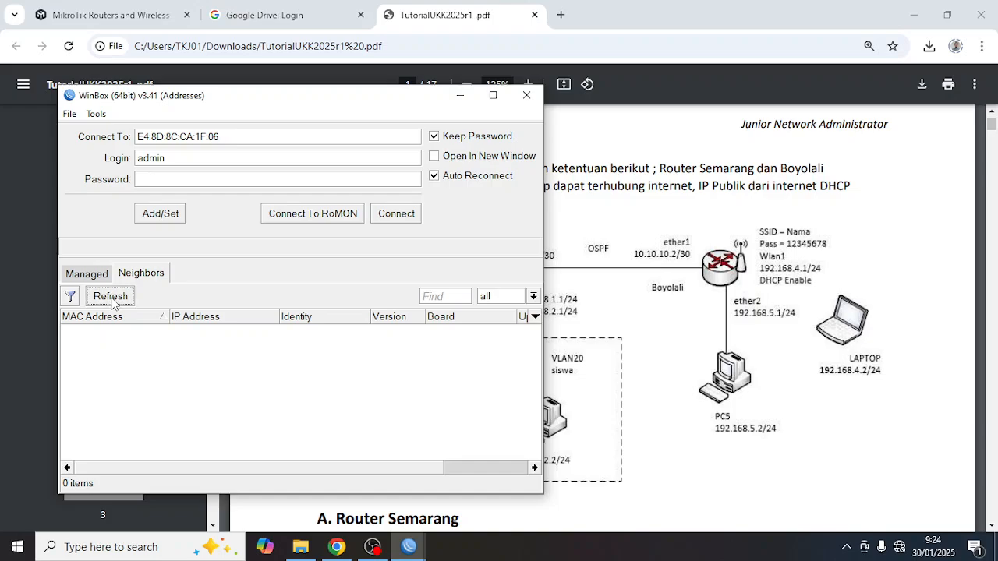
left_click_drag(211, 98, 308, 101)
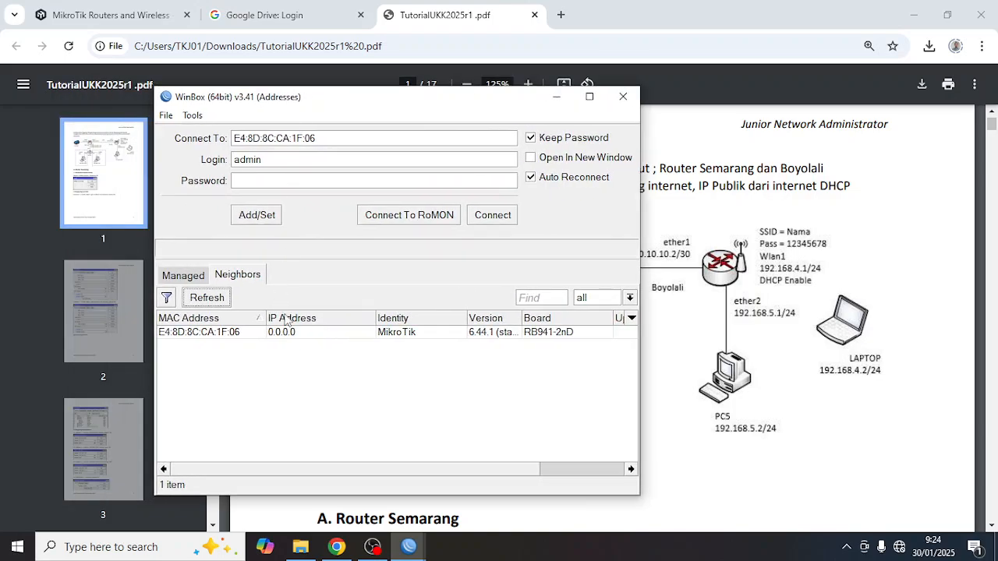
left_click(222, 334)
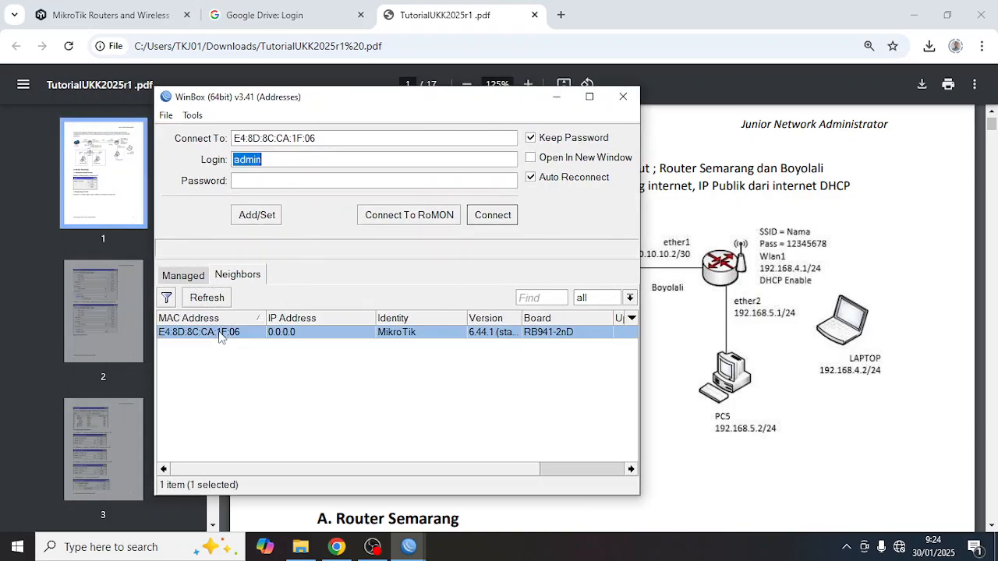
left_click(266, 156)
left_click(479, 217)
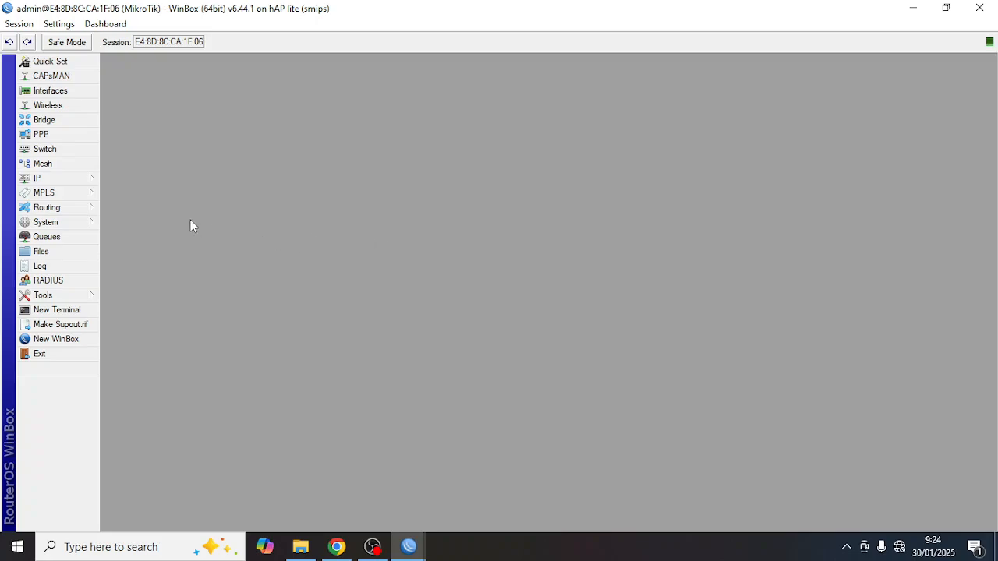
Enable the wlan1 wireless interface in the router's interface list.
left_click(78, 98)
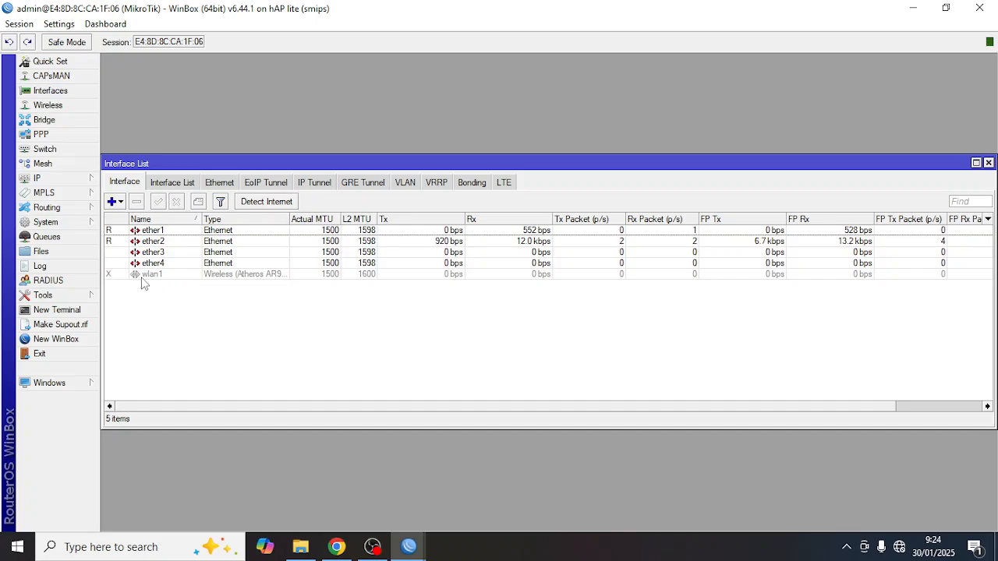
left_click(143, 279)
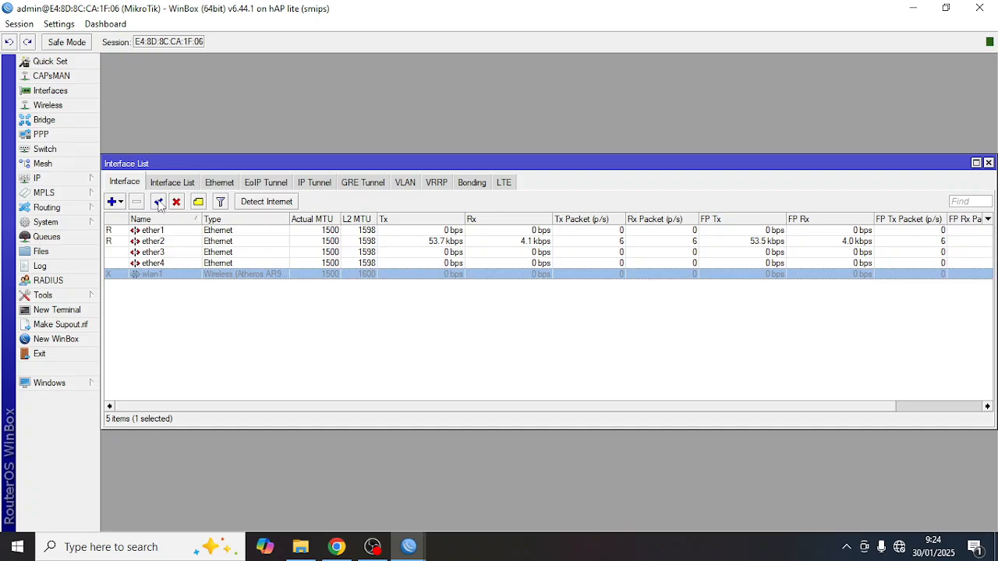
left_click(159, 203)
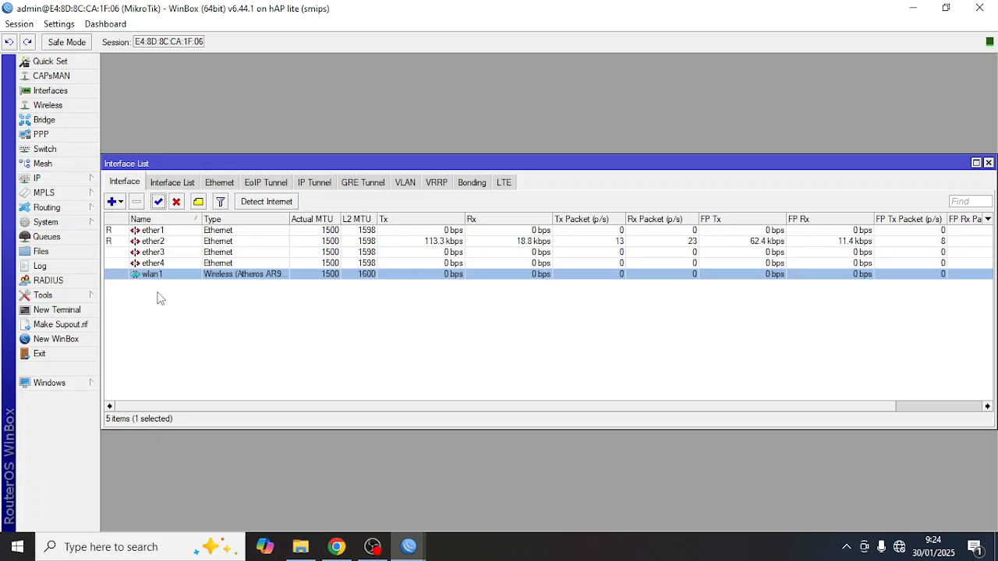
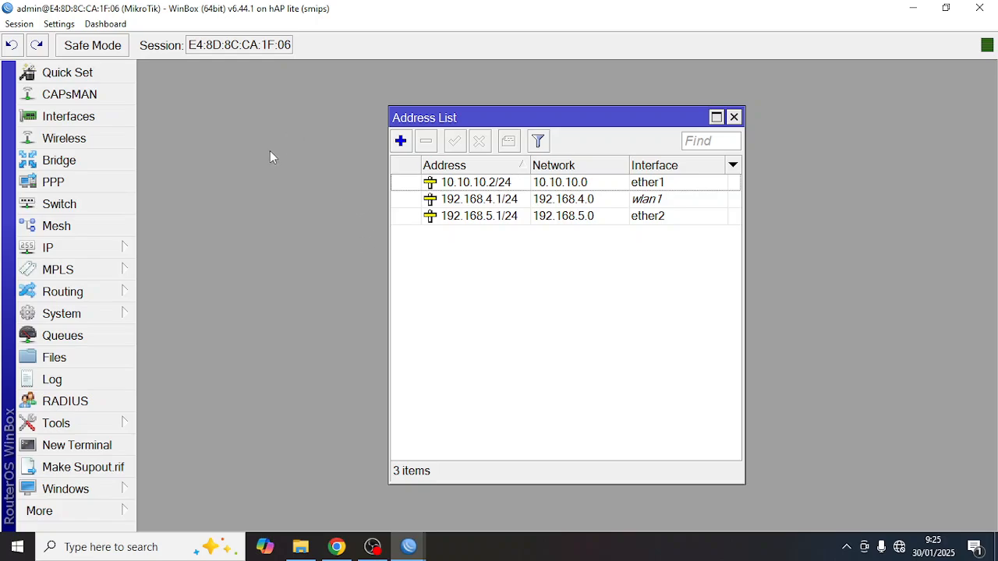
Set the router's system identity to Boyolali.
left_click(95, 313)
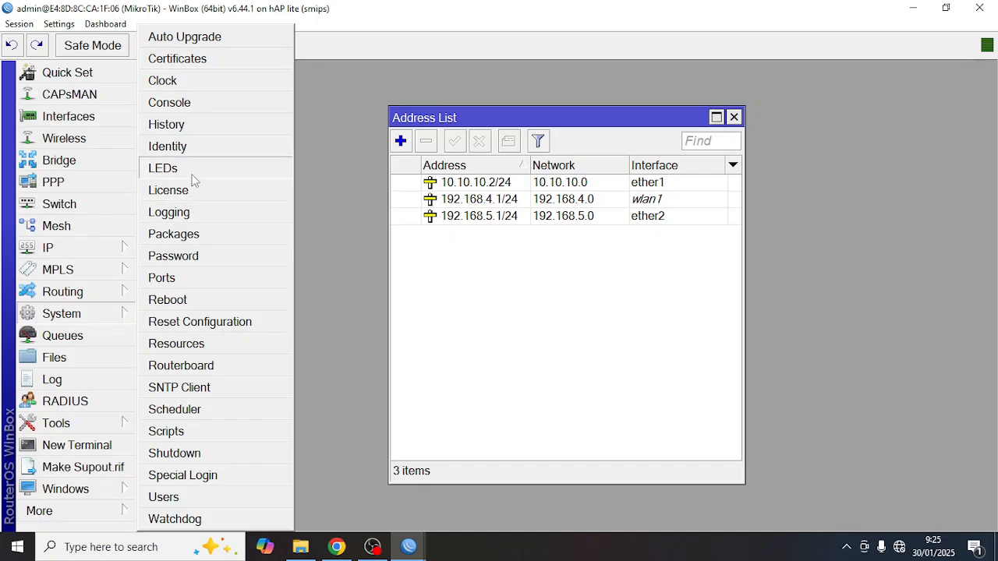
left_click(168, 147)
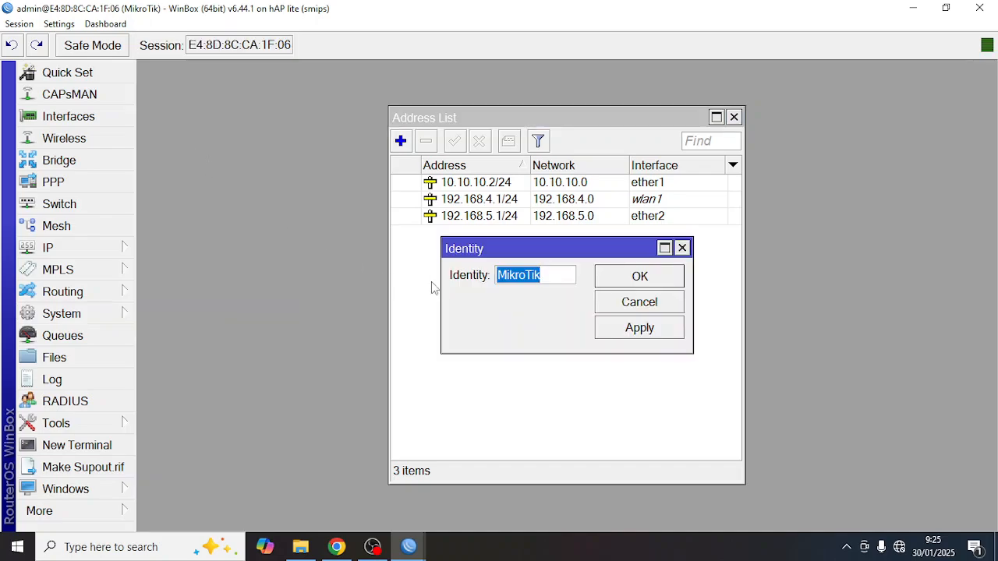
type("Boyolali")
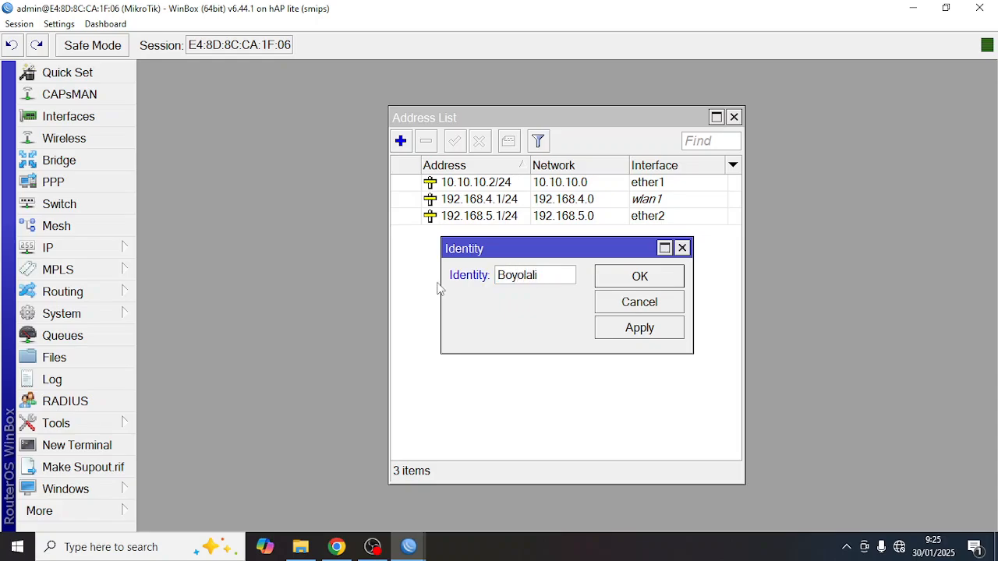
left_click(660, 281)
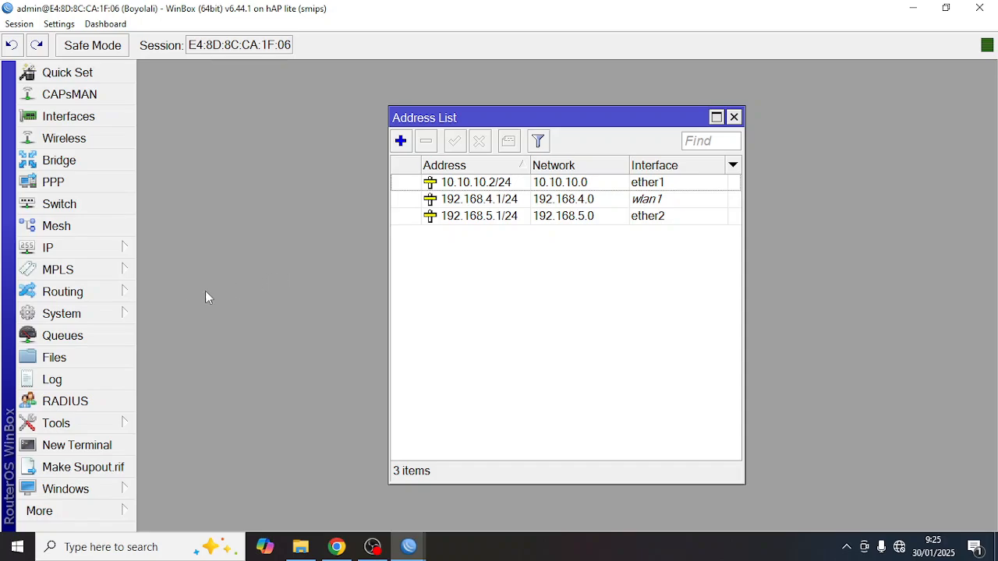
Open the router's OSPF settings and add ether1 as an OSPF interface, keeping the default cost and priority.
left_click(125, 295)
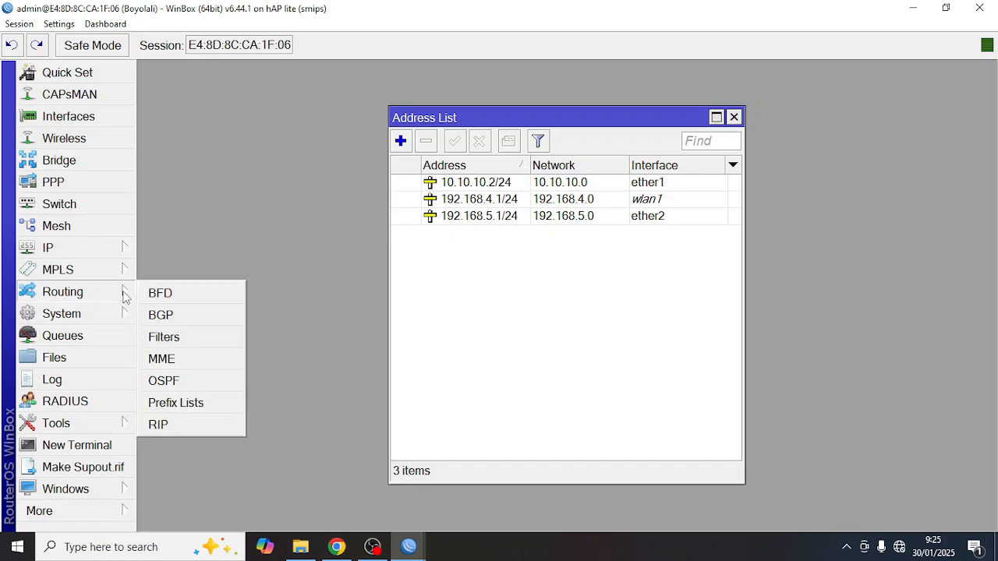
left_click(163, 380)
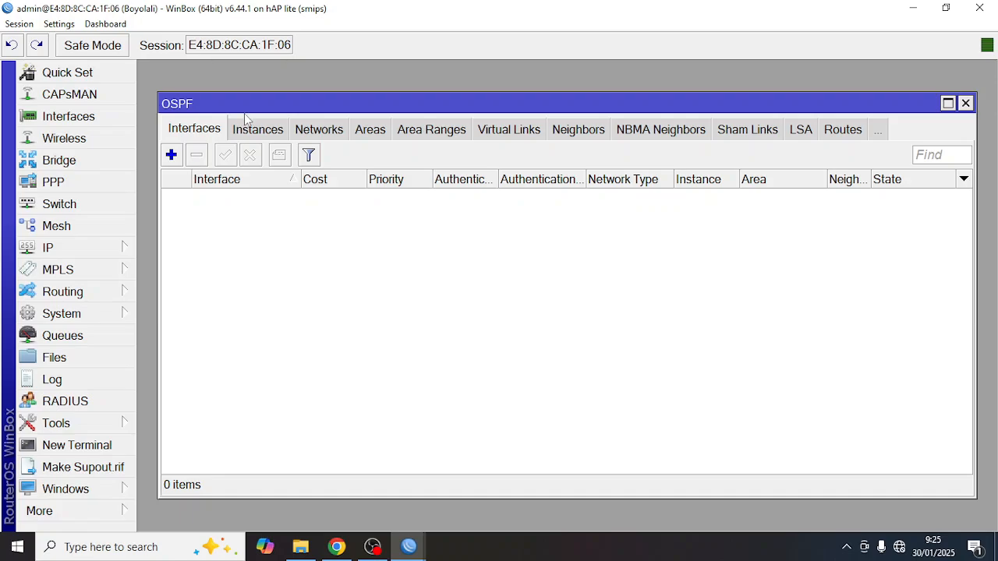
left_click_drag(245, 117, 411, 266)
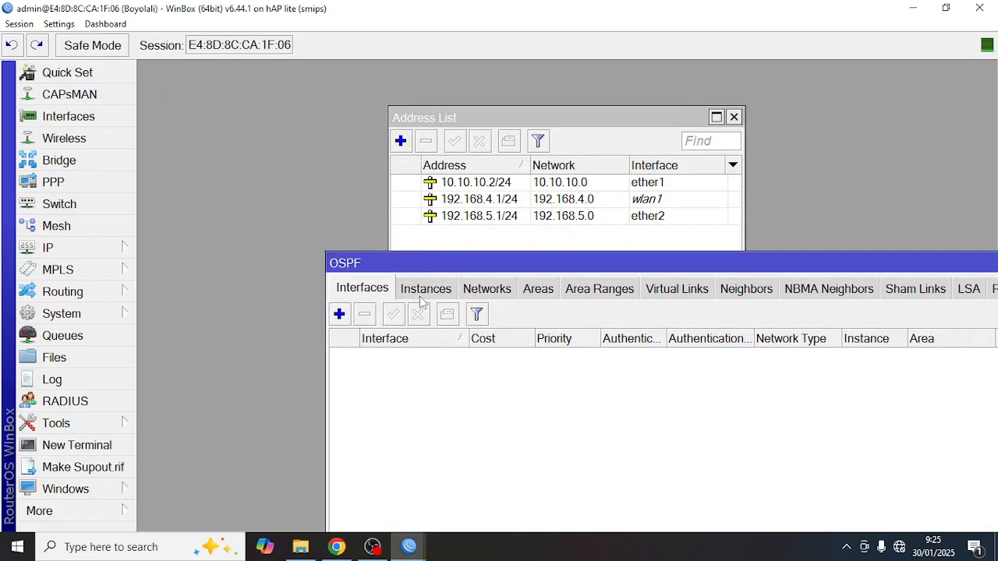
left_click(340, 314)
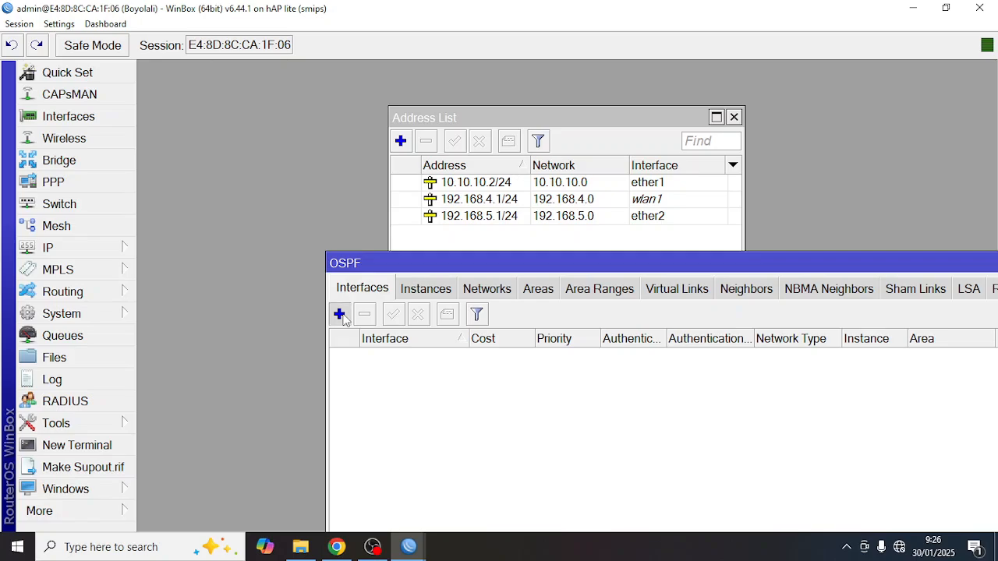
left_click_drag(495, 95, 405, 249)
left_click(484, 294)
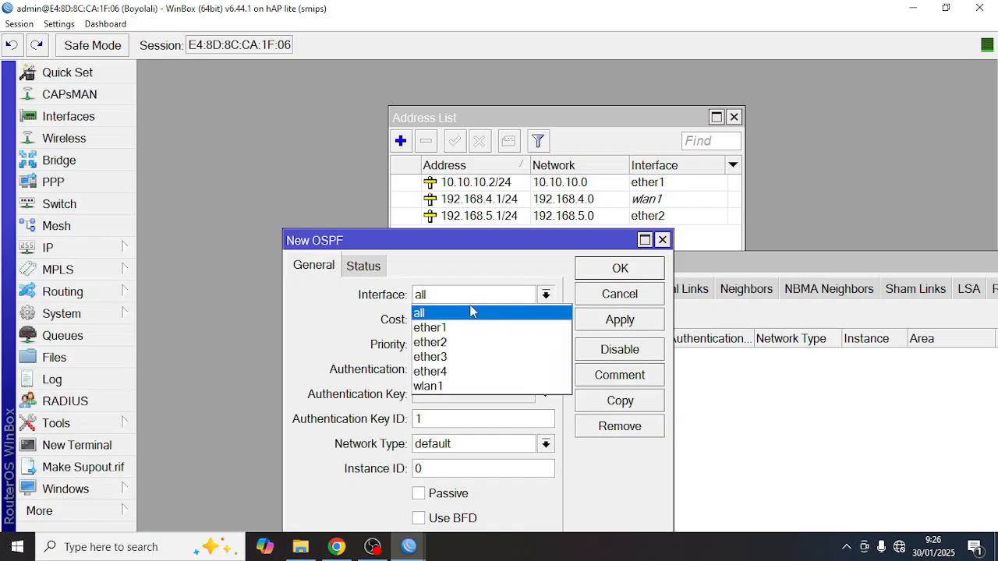
left_click(467, 325)
left_click(583, 272)
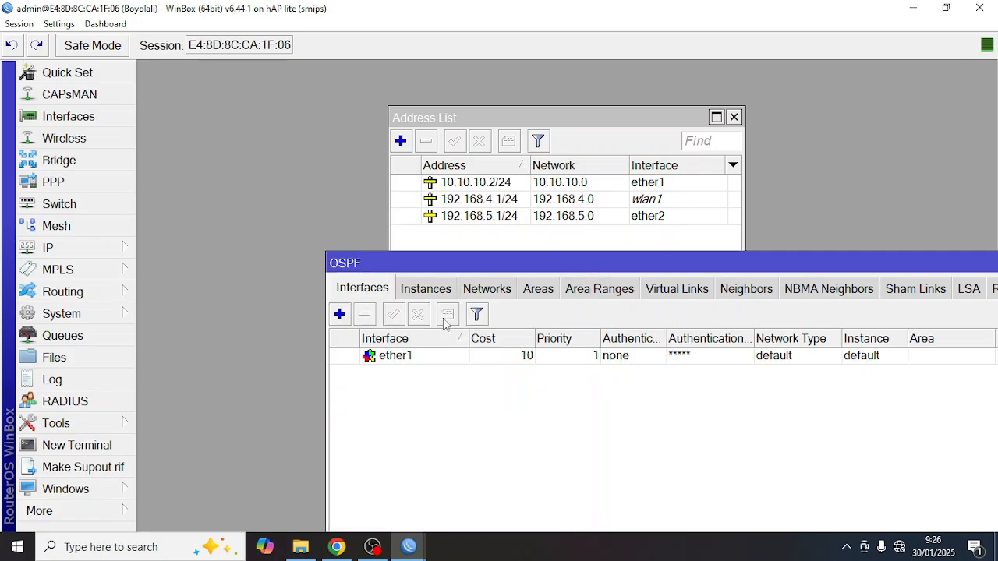
Add ether2 and wlan1 as OSPF interfaces with the default settings.
left_click(340, 315)
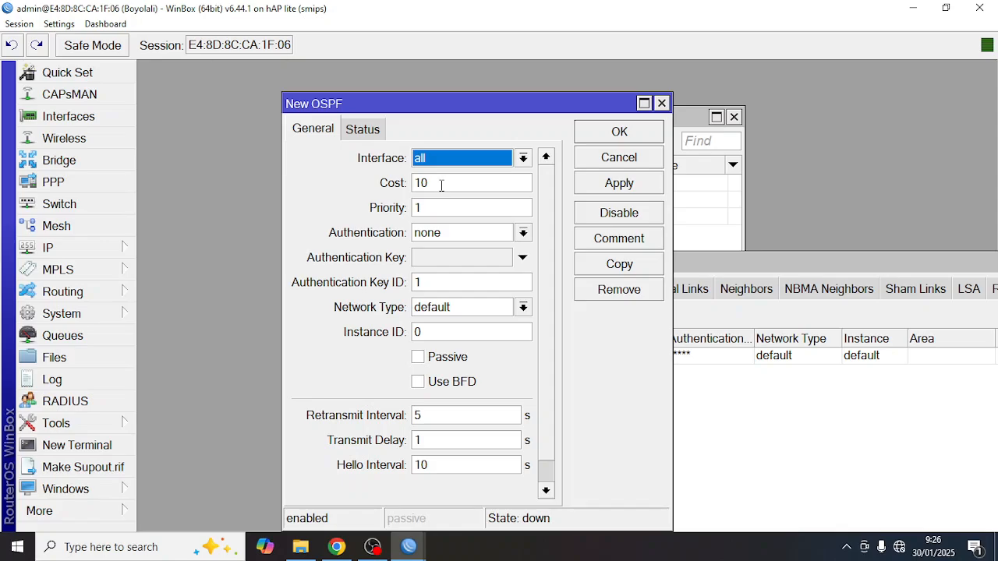
left_click(466, 164)
left_click(455, 250)
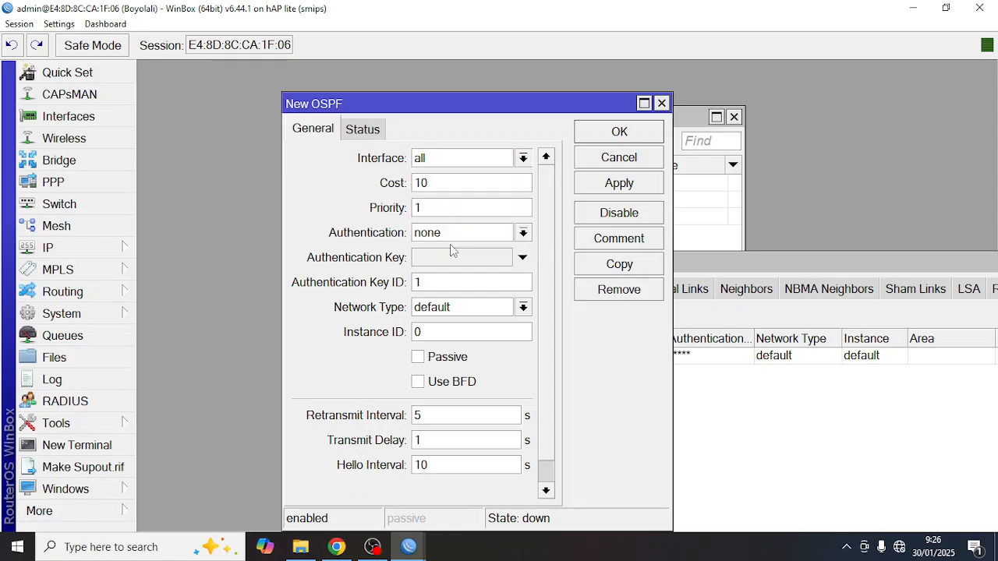
left_click(619, 132)
left_click(341, 314)
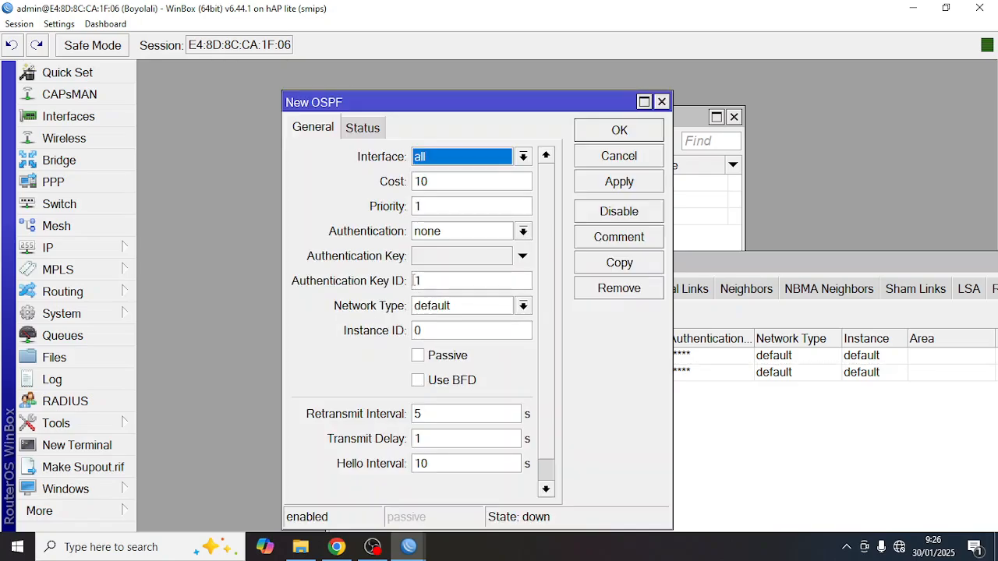
left_click(449, 159)
left_click(446, 206)
left_click(608, 139)
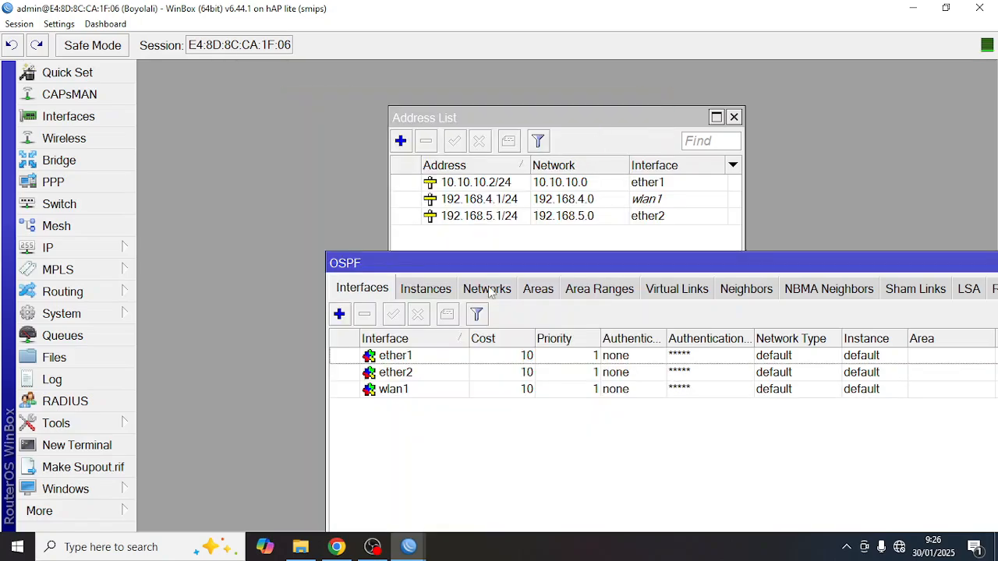
Set the default OSPF instance to redistribute connected routes as type 1.
left_click(430, 292)
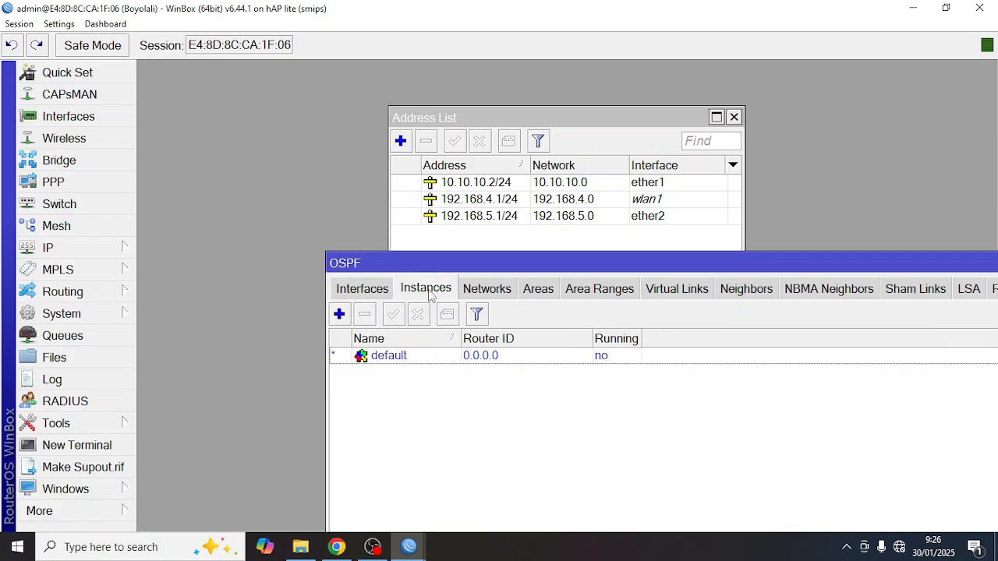
double_click(428, 357)
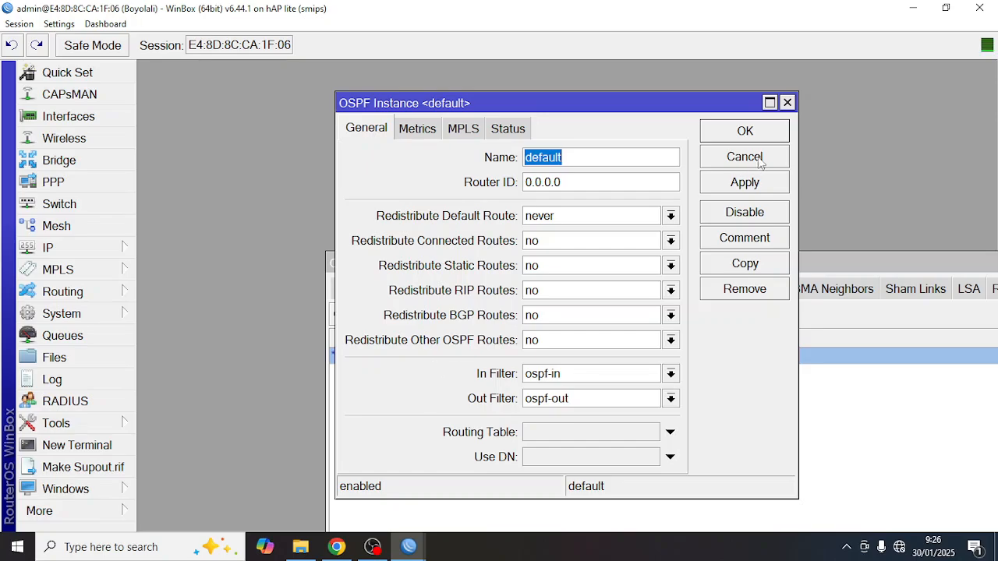
left_click(760, 160)
double_click(394, 355)
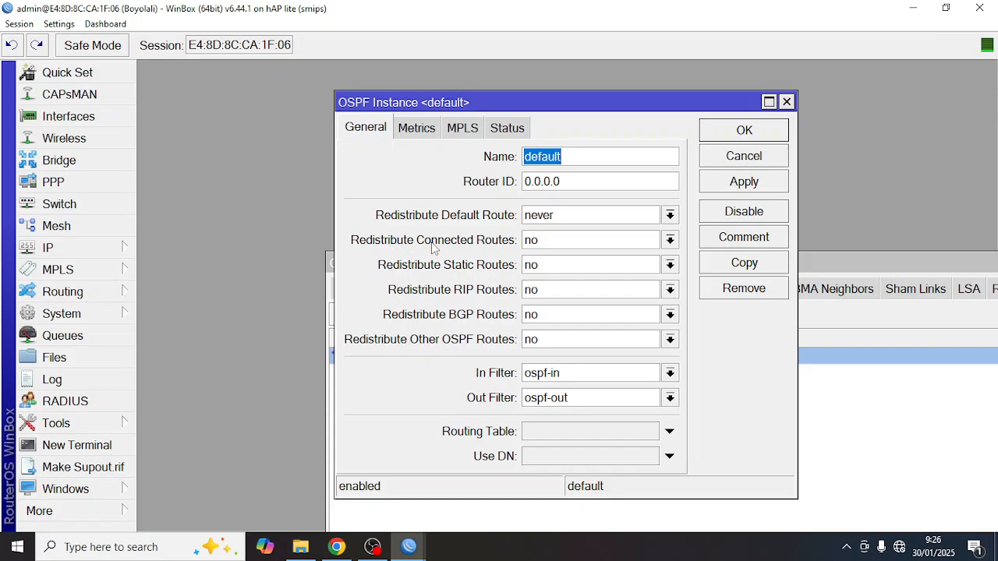
left_click(534, 241)
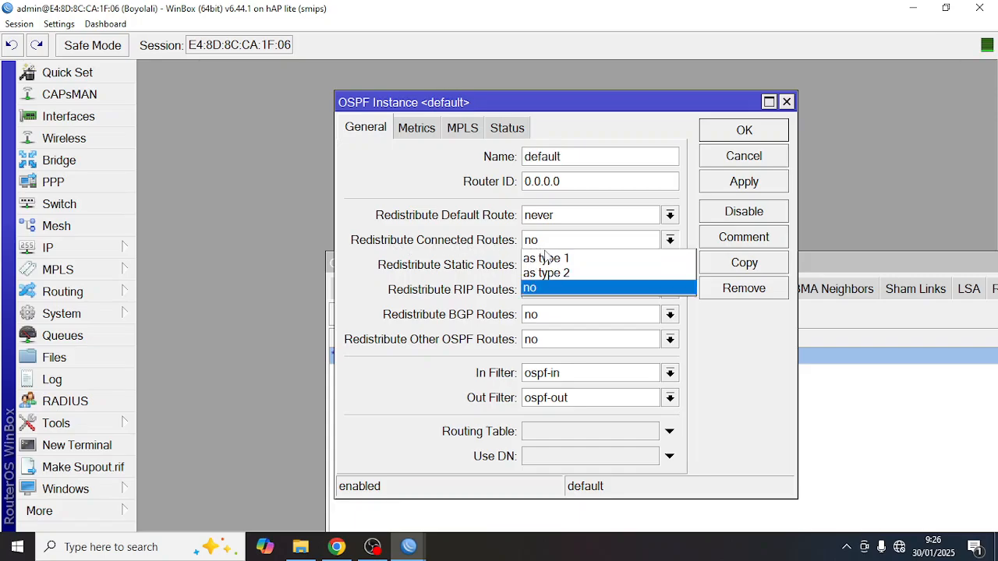
left_click(548, 260)
left_click(727, 133)
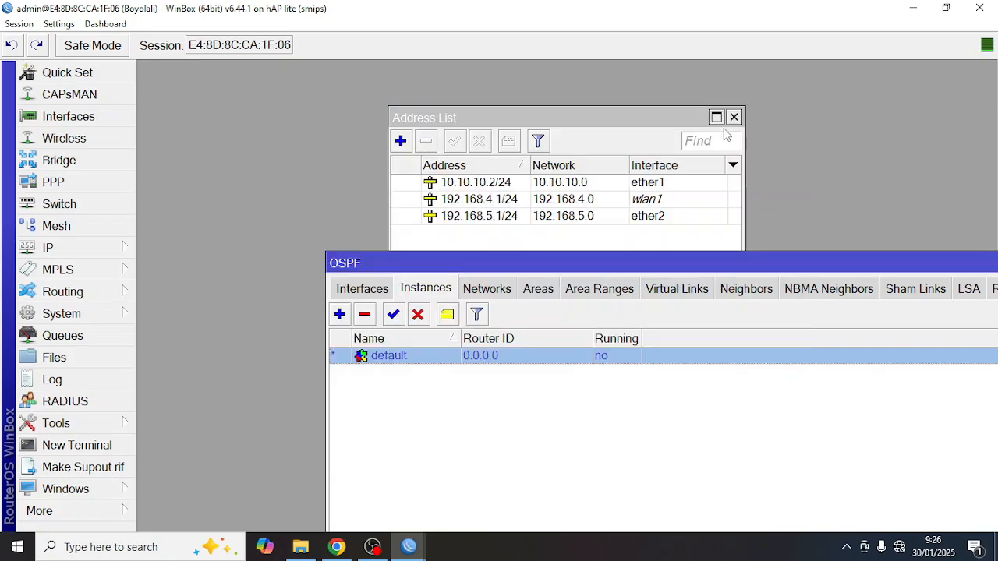
left_click(488, 289)
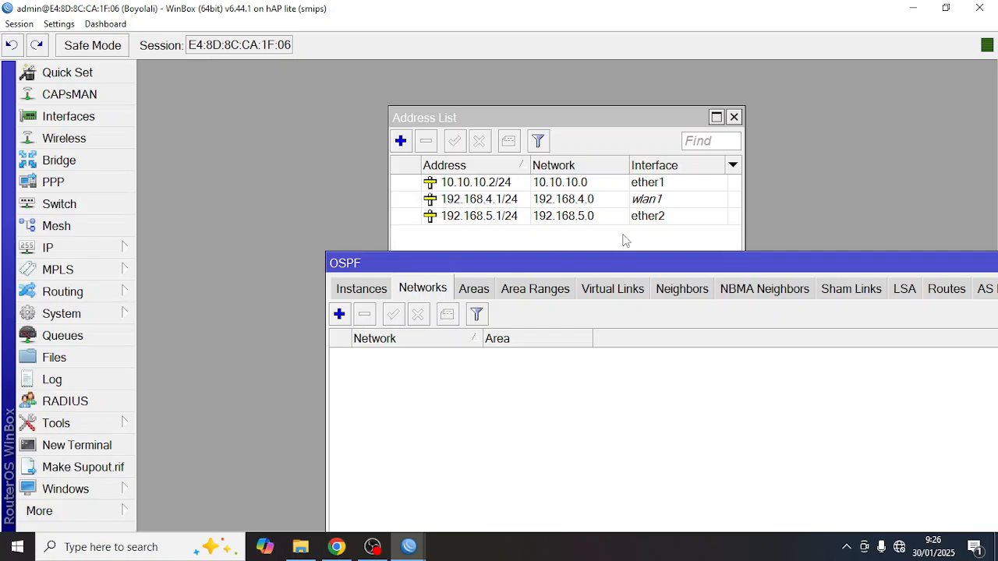
left_click(339, 314)
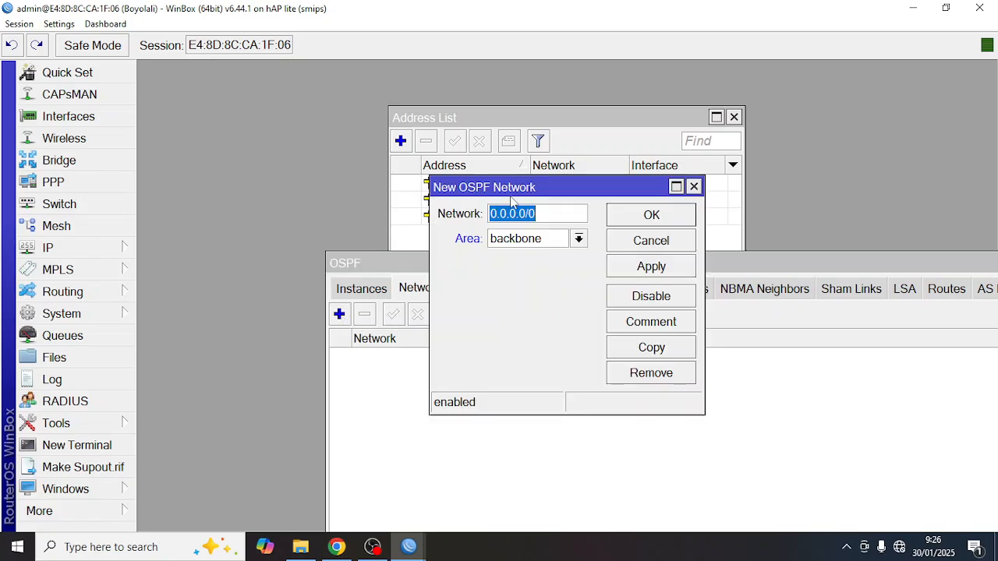
left_click_drag(509, 197, 536, 339)
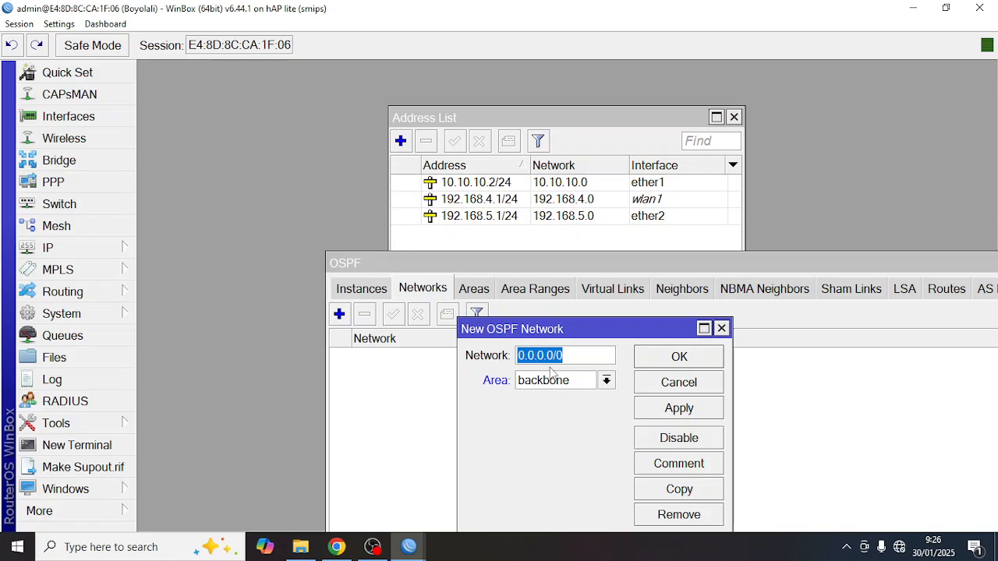
type("10.10.1")
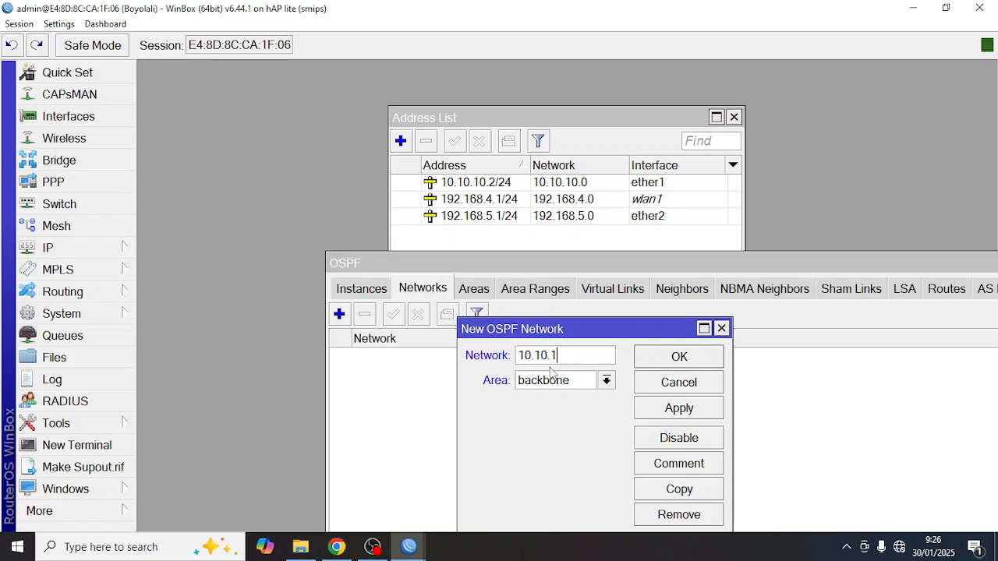
type("0.0/24")
left_click(655, 383)
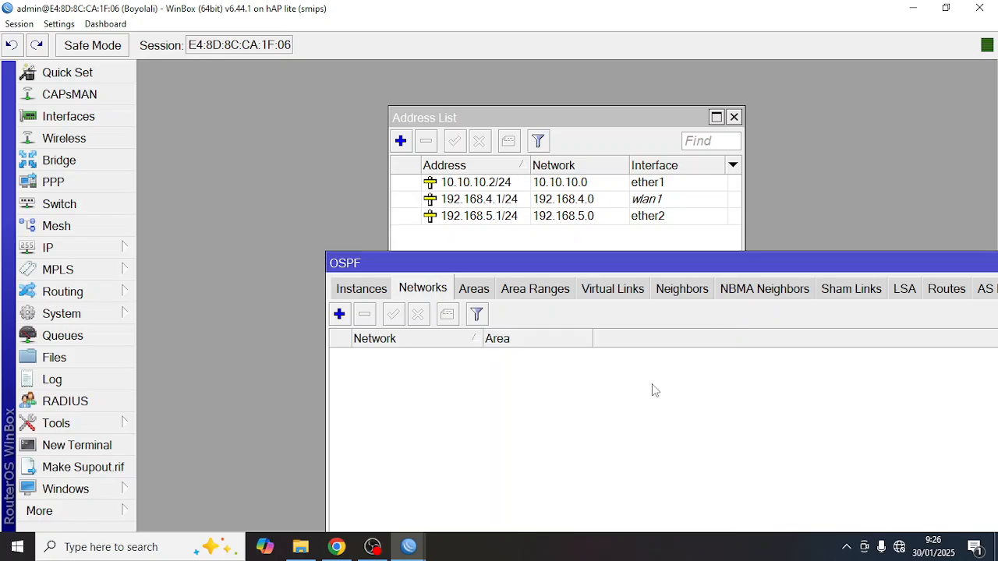
Change the IP address on ether1 to 10.10.10.2/30.
double_click(493, 184)
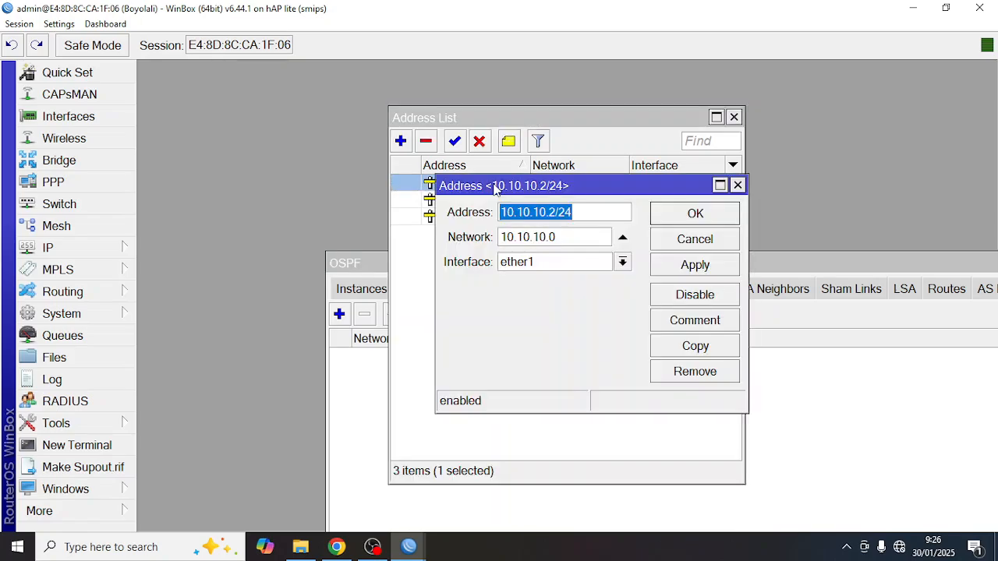
left_click(578, 212)
key("BackSpace")
type("30")
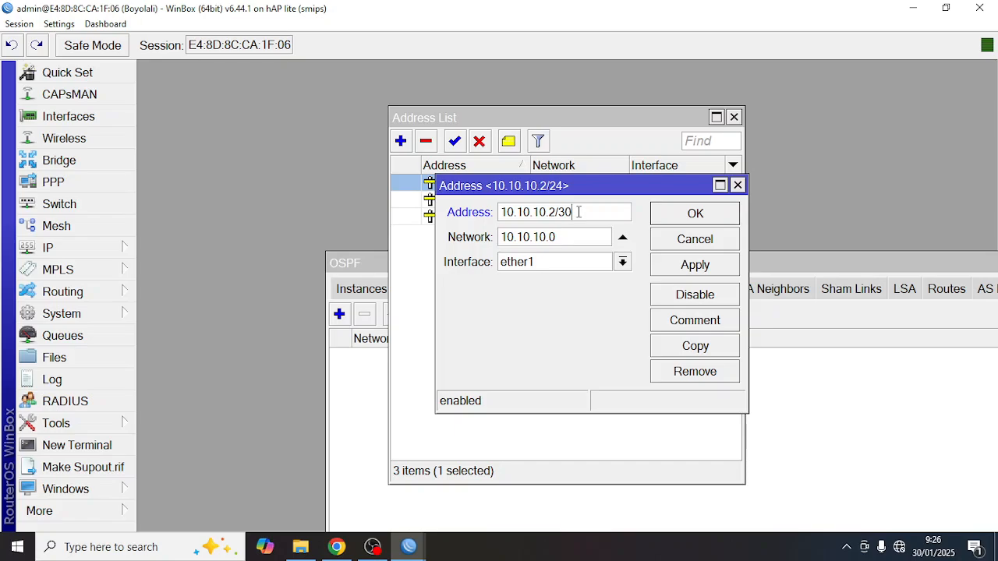
left_click(663, 218)
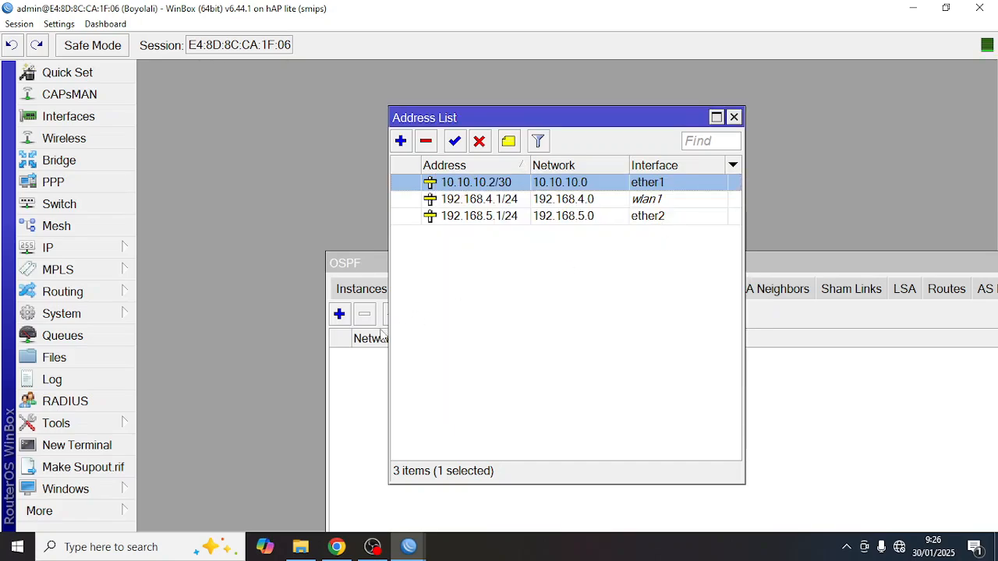
Add the OSPF network 10.10.10.0/30 in the backbone area.
left_click(360, 389)
left_click(339, 314)
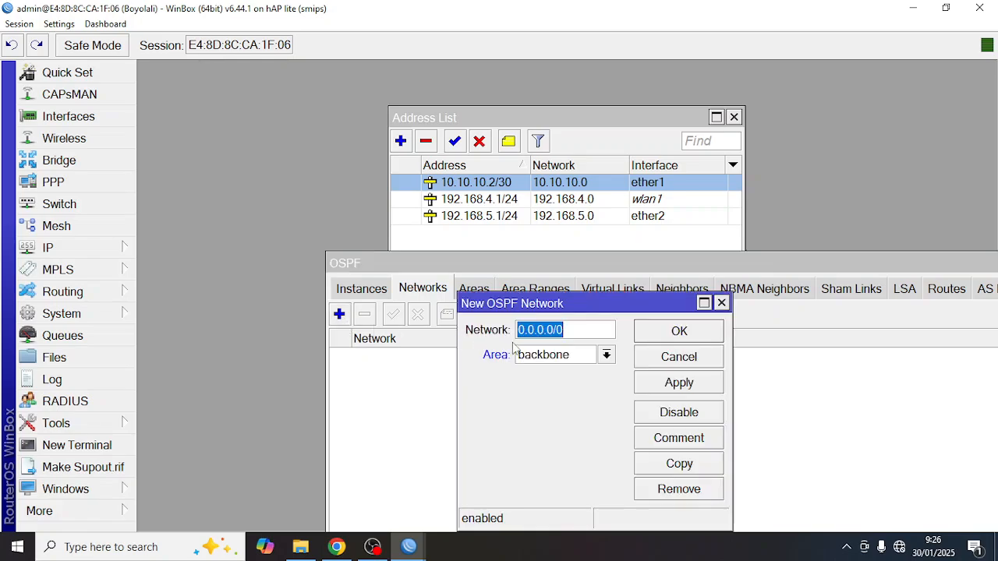
type("10")
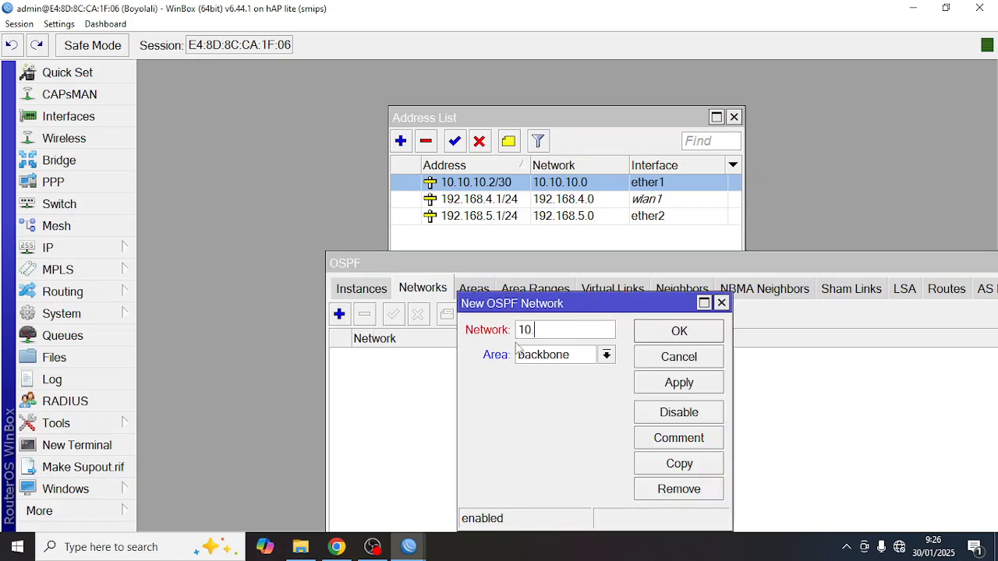
type(".10.10.0/30")
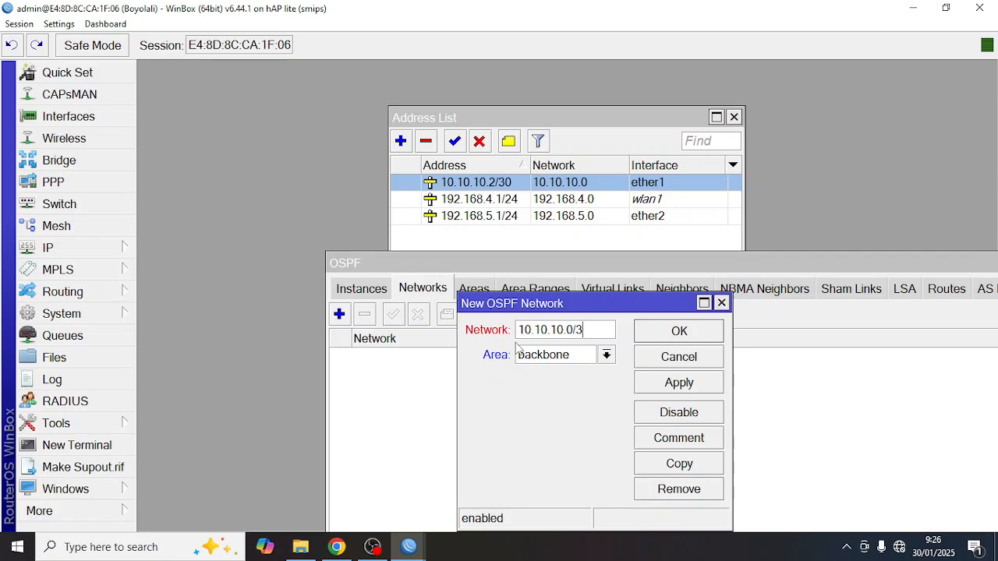
left_click(651, 331)
Add the OSPF networks 192.168.4.0/24 and 192.168.5.0/24 in the backbone area.
left_click(343, 316)
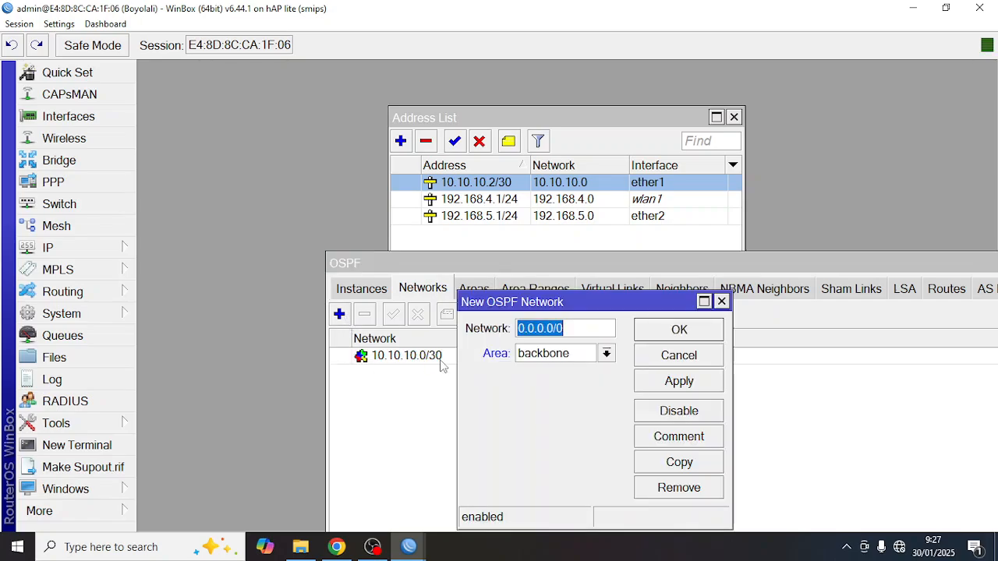
type("192.")
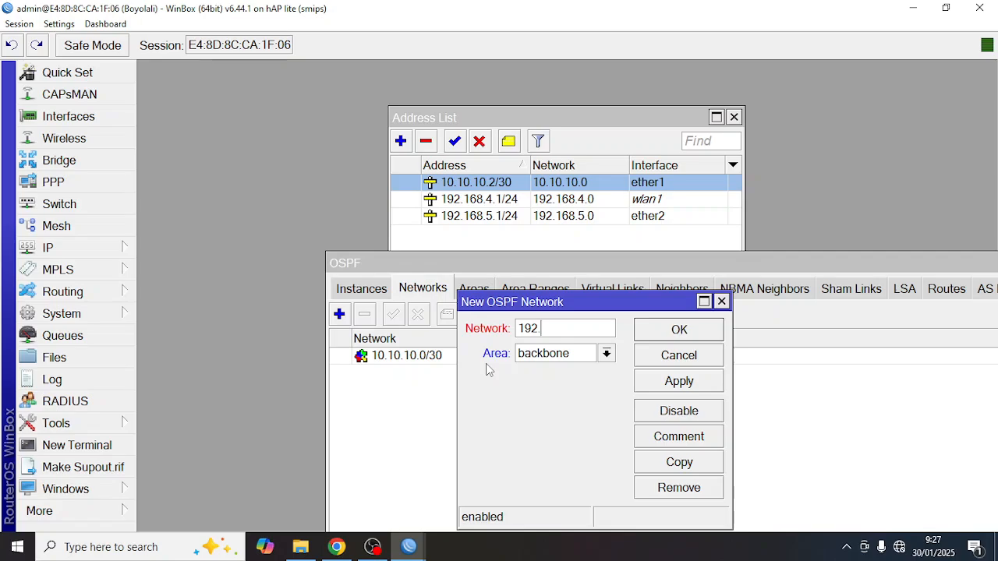
type("168.4.0/24")
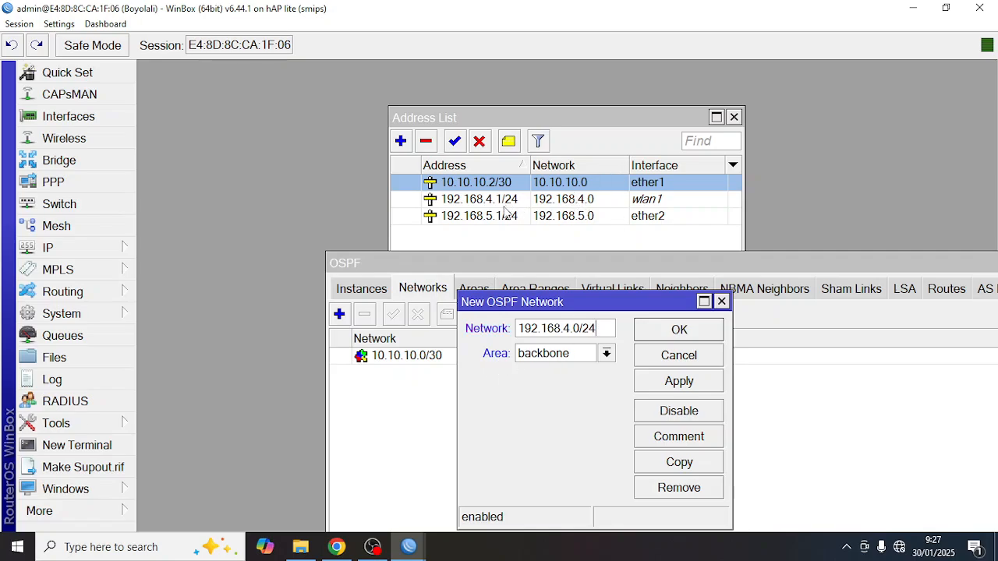
left_click(638, 335)
left_click(339, 314)
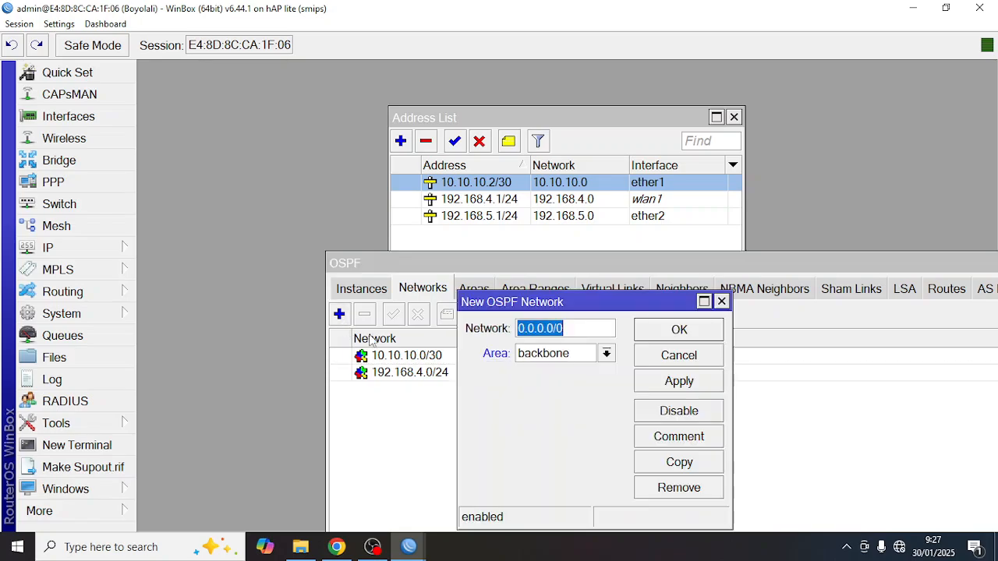
type("192")
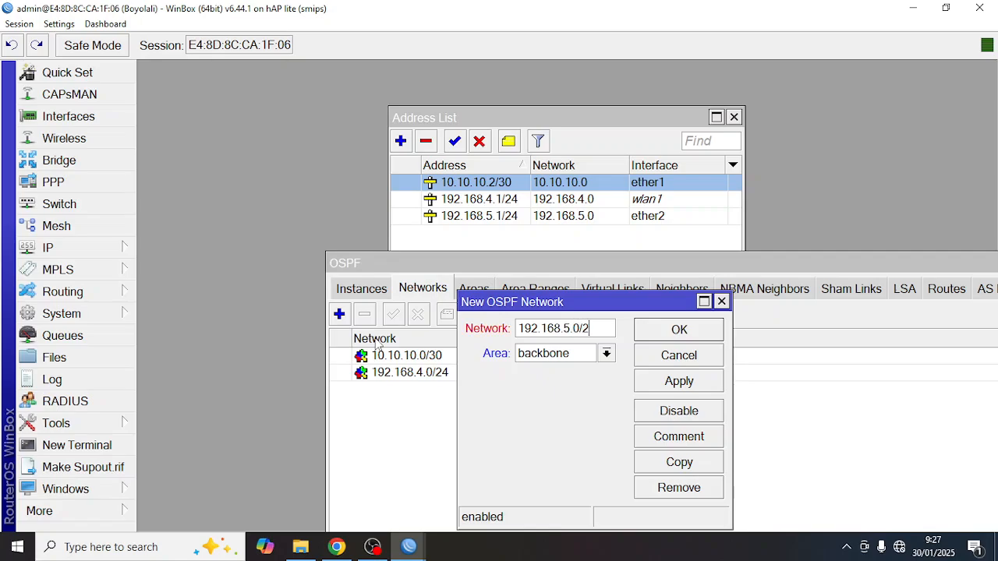
type("4")
left_click(656, 329)
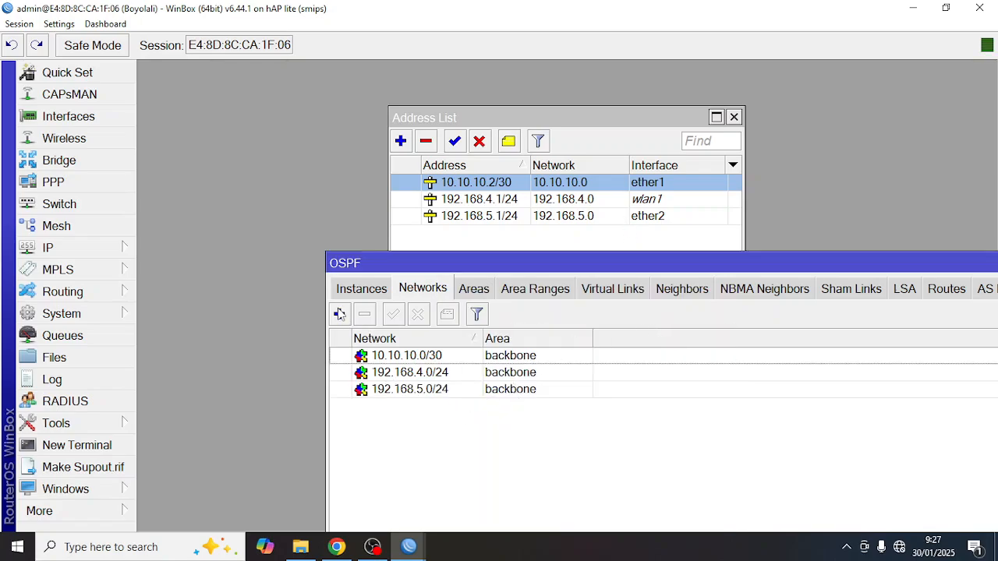
Narrow the OSPF window and reposition it so its full width fits inside the workspace.
left_click_drag(880, 260, 755, 236)
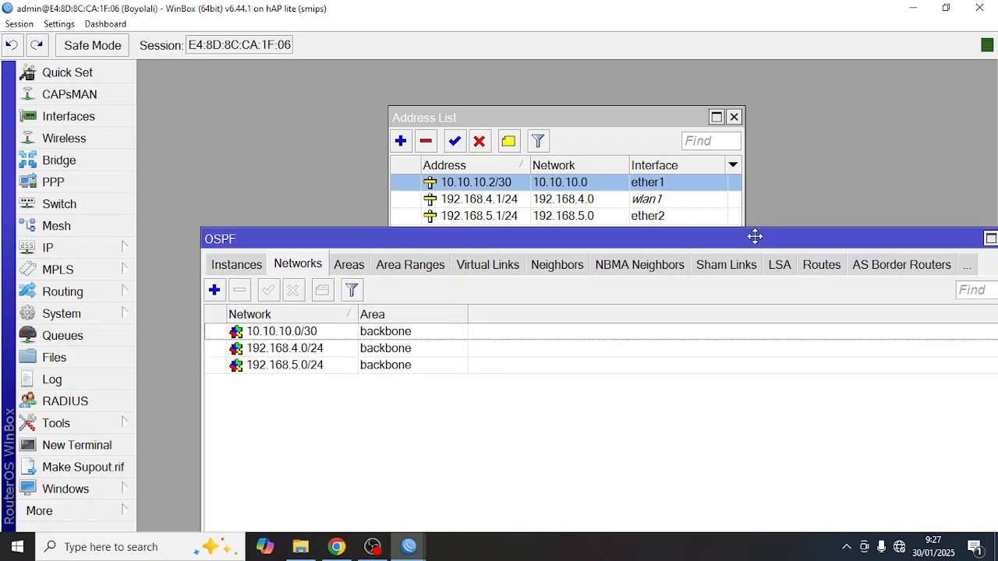
left_click_drag(947, 240, 873, 236)
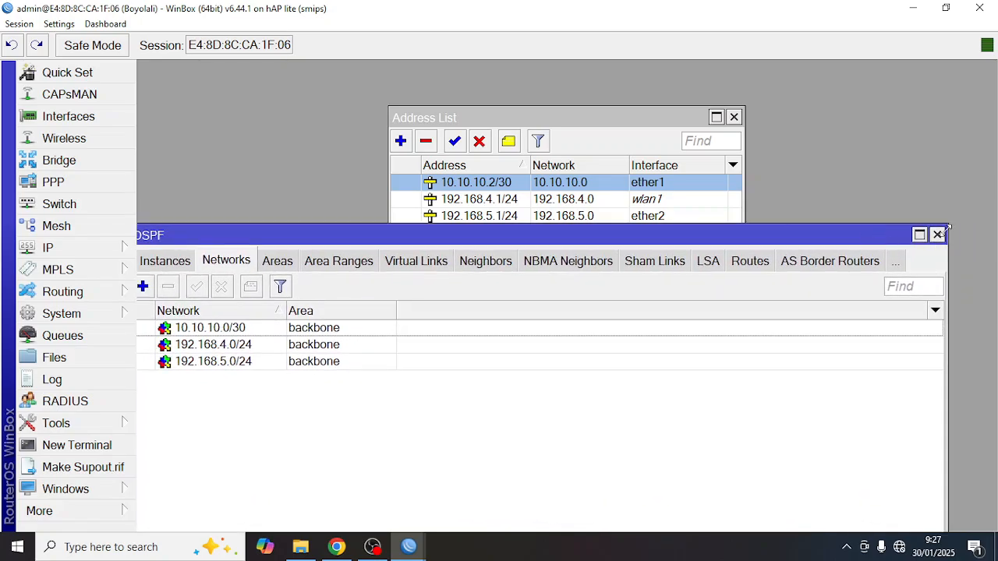
left_click_drag(948, 227, 782, 166)
left_click_drag(411, 184, 556, 204)
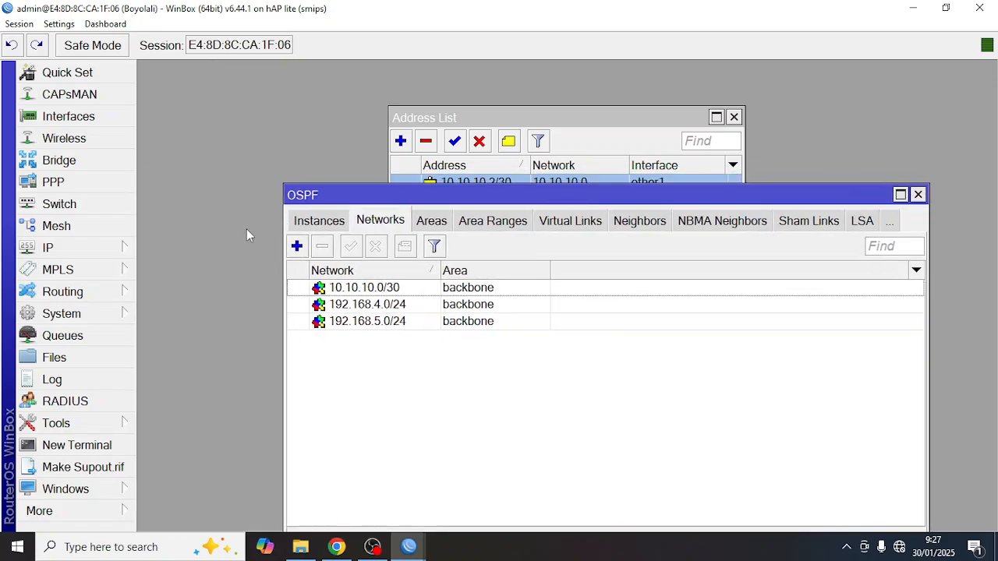
Open the IP route list, place it below the OSPF window's header and widen the destination address column to show complete entries.
left_click(110, 251)
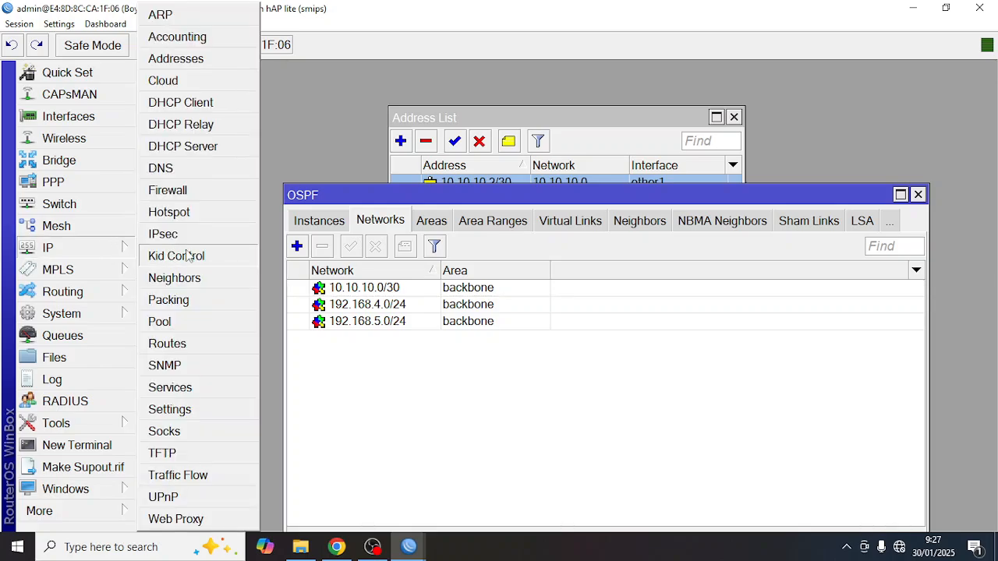
left_click(190, 344)
left_click_drag(404, 108, 459, 271)
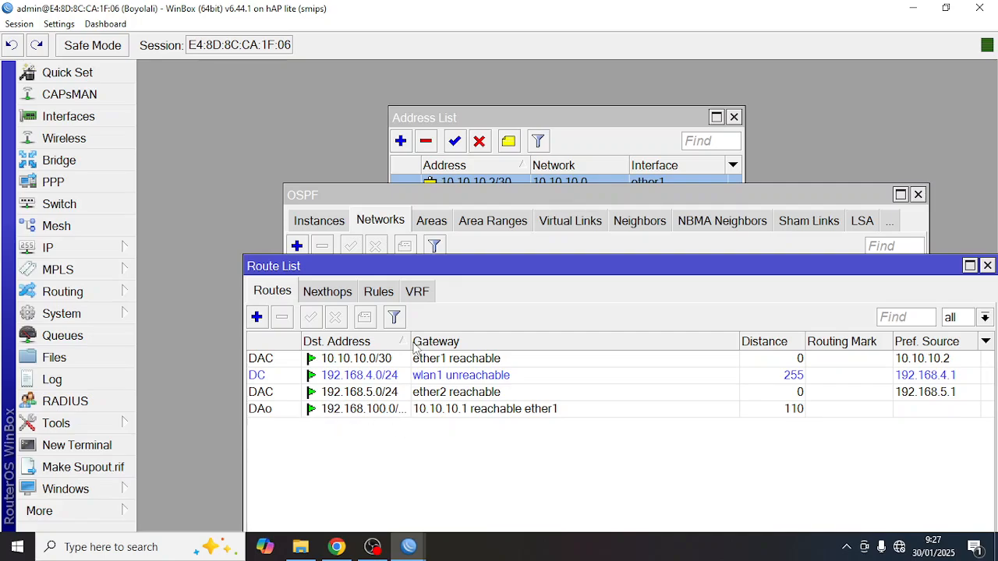
left_click_drag(410, 342, 445, 343)
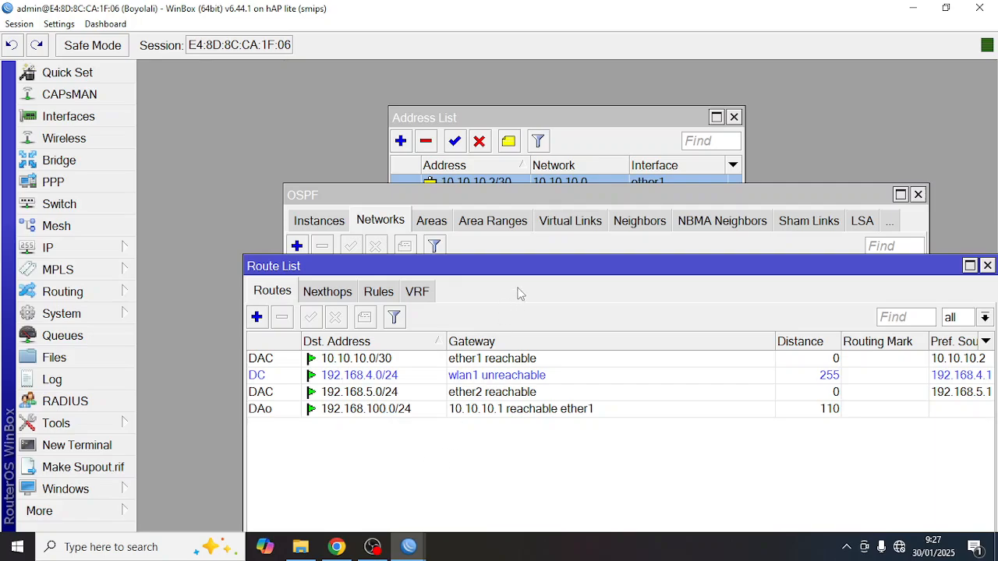
Add a default route for 0.0.0.0/0 through gateway 10.10.10.1, checking the gateway address against the topology PDF.
left_click(256, 317)
left_click_drag(511, 122, 510, 270)
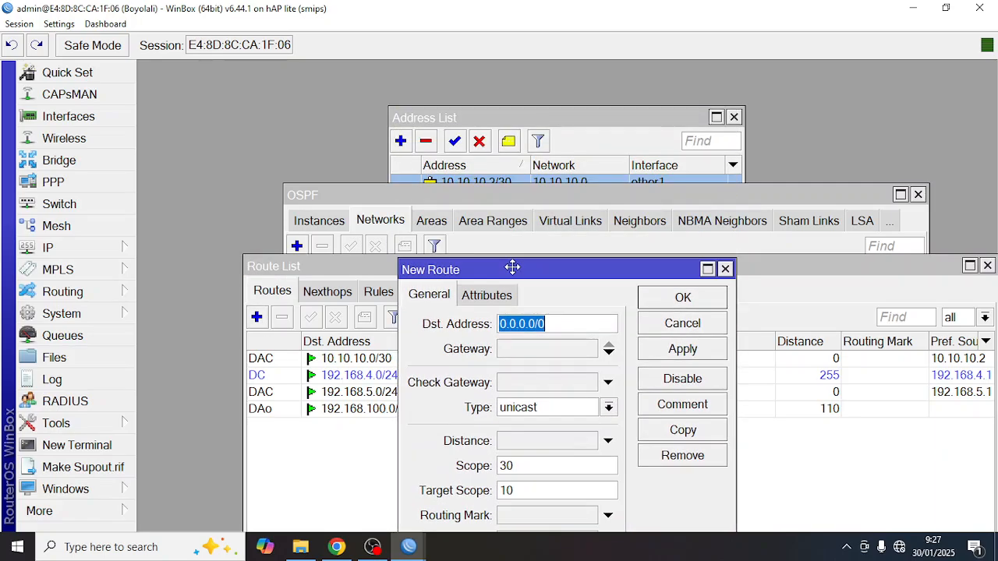
left_click(553, 327)
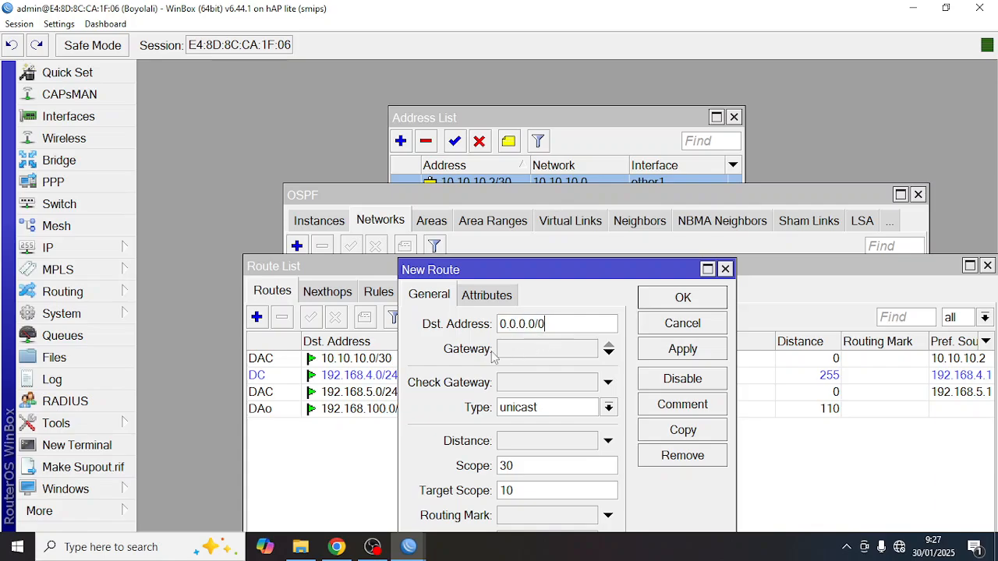
left_click(336, 546)
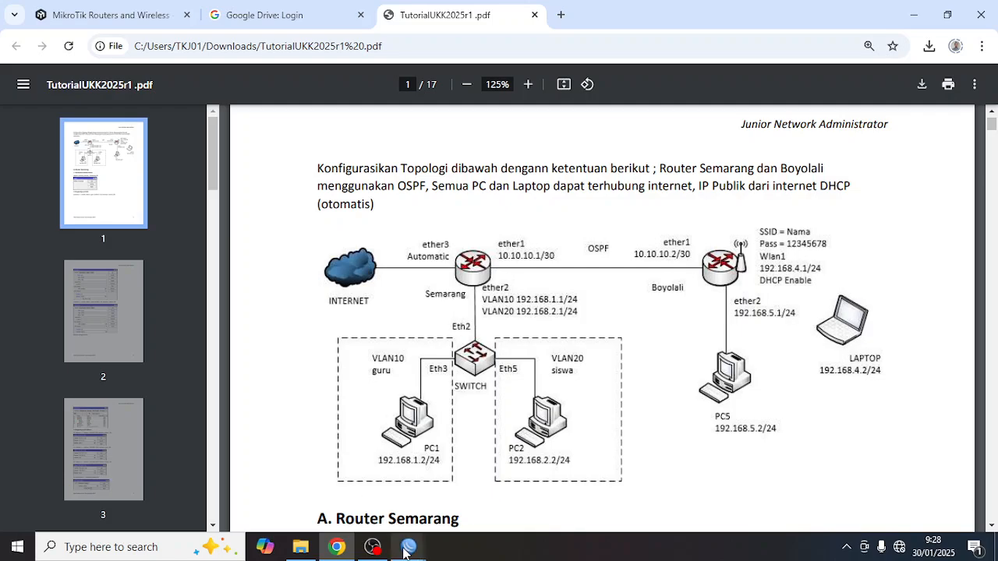
mouse_move(407, 547)
left_click(447, 496)
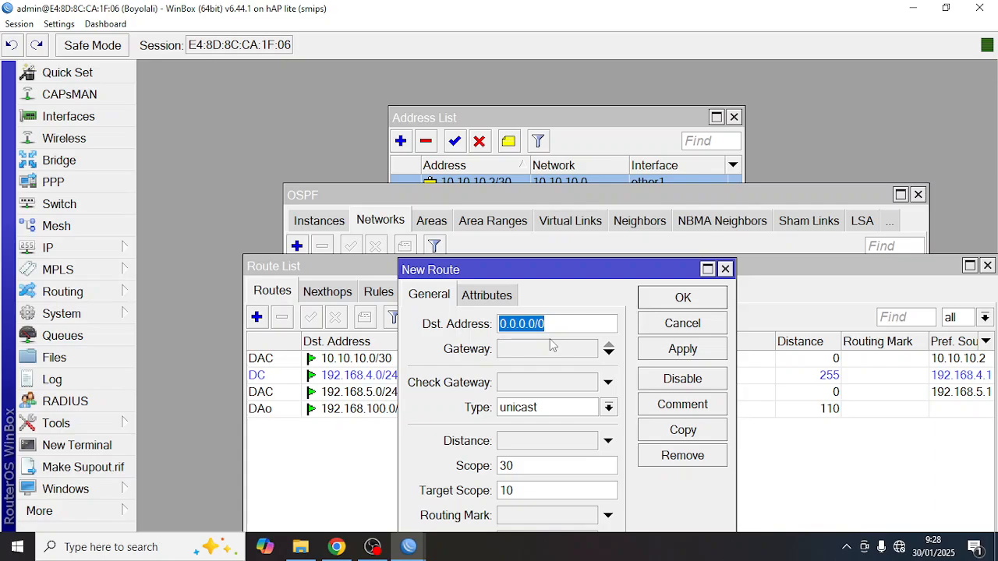
left_click(553, 350)
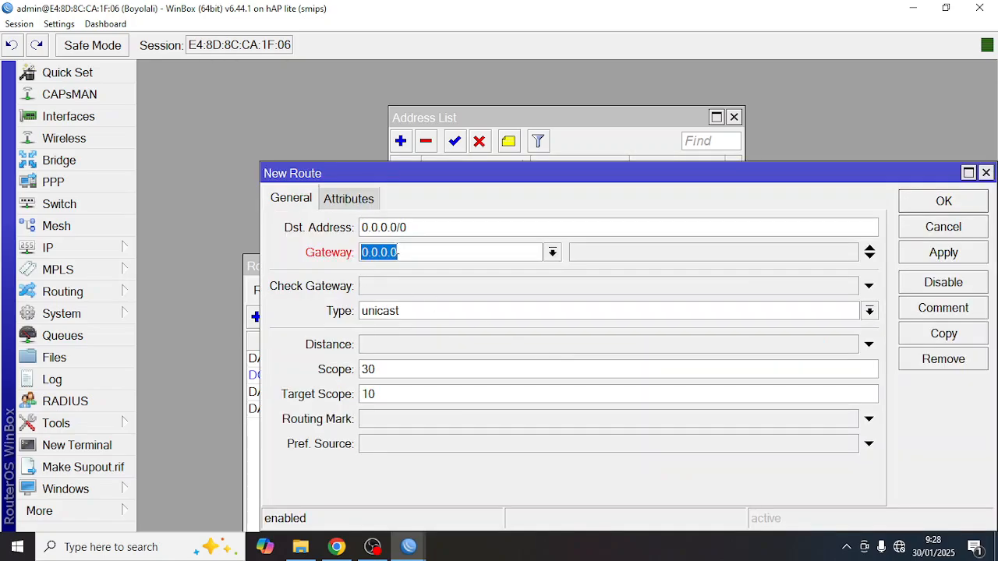
type("10.10.1")
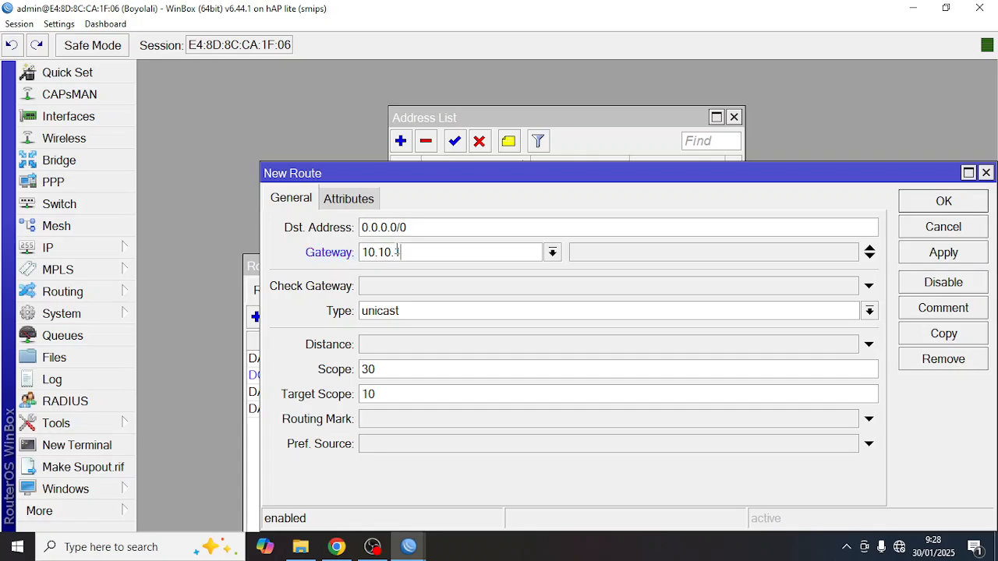
type("0.1")
left_click(912, 204)
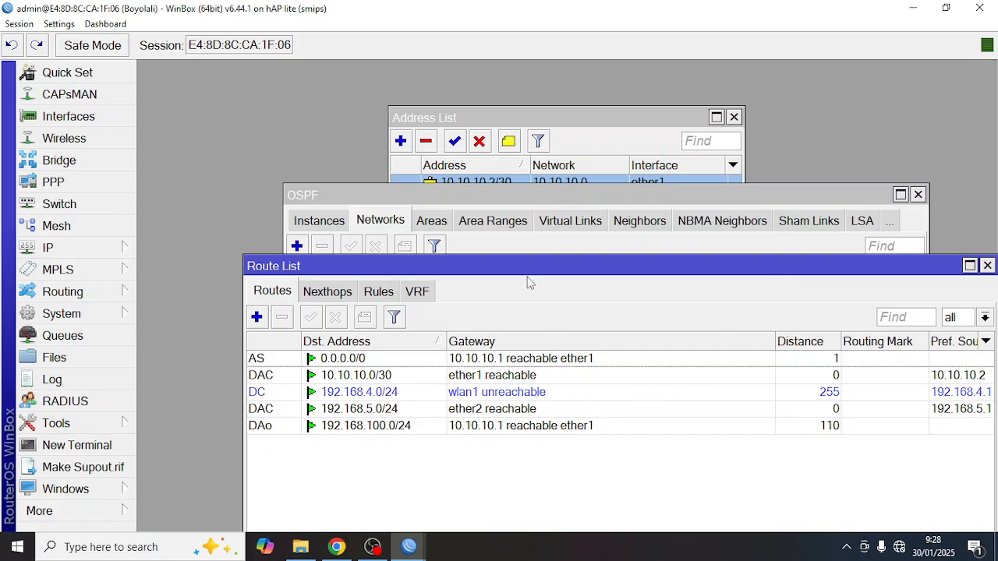
left_click_drag(524, 268, 501, 312)
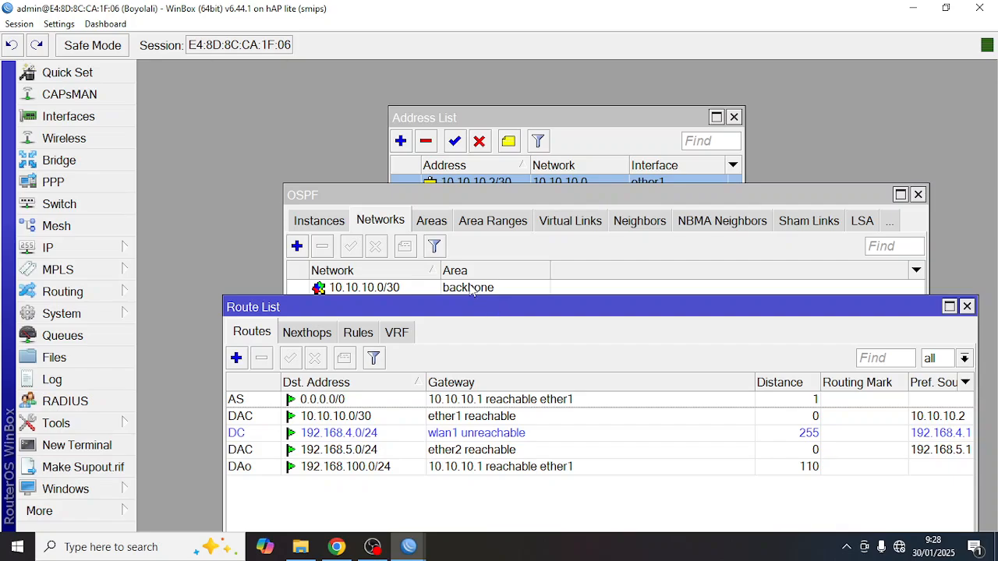
Set the router's DNS server to 10.10.10.1 and allow remote requests, checking the address against the topology PDF.
left_click(118, 247)
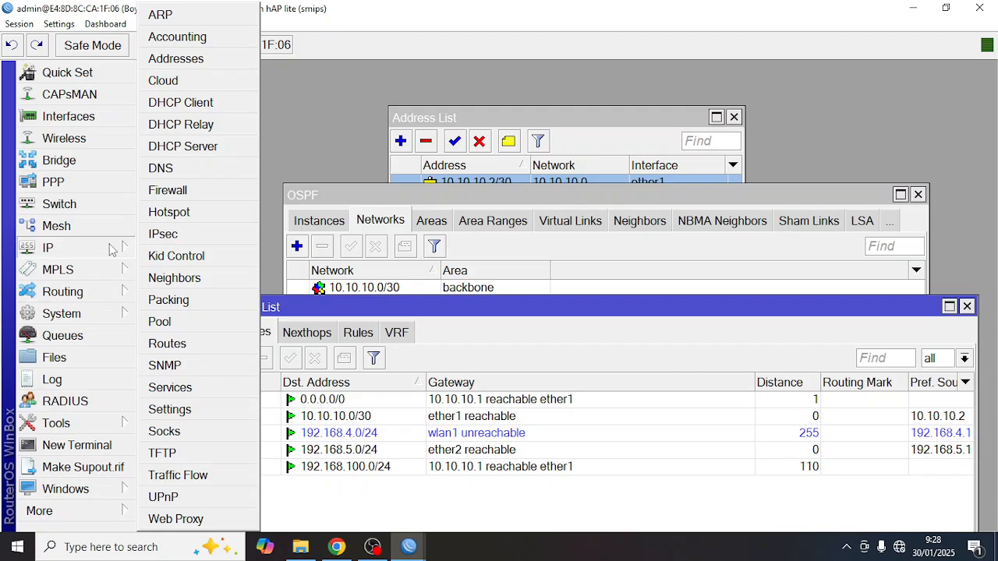
left_click(163, 168)
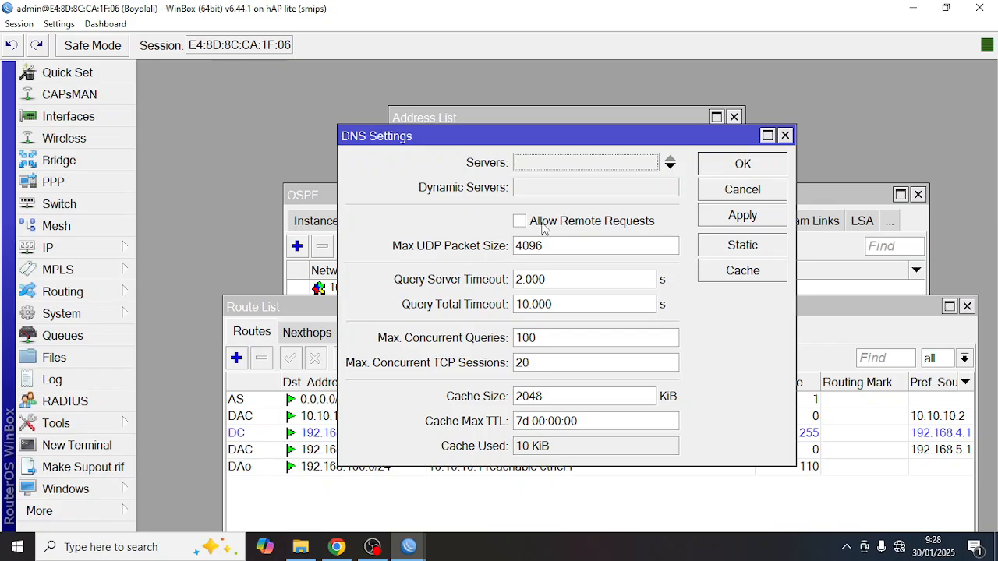
left_click(544, 162)
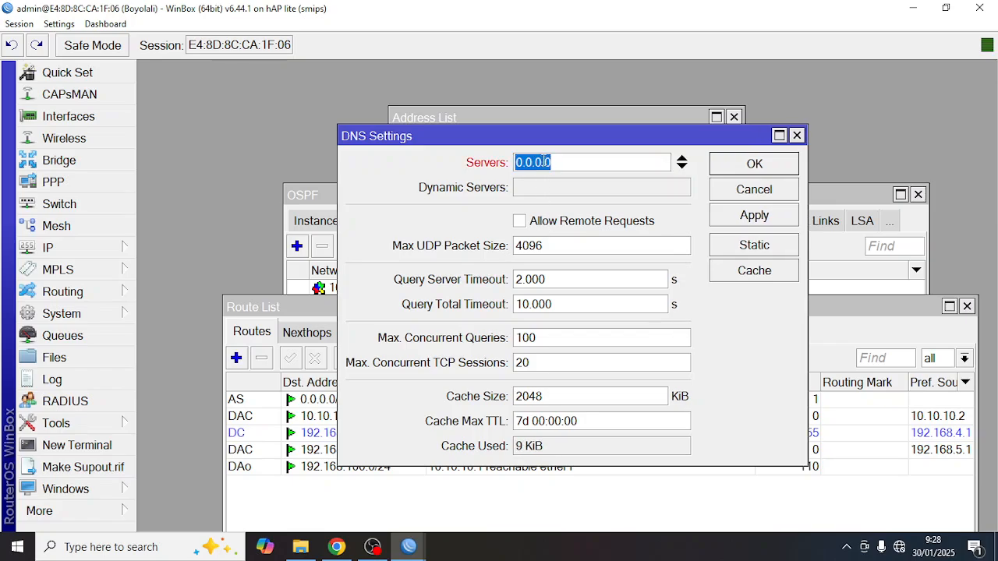
left_click(335, 547)
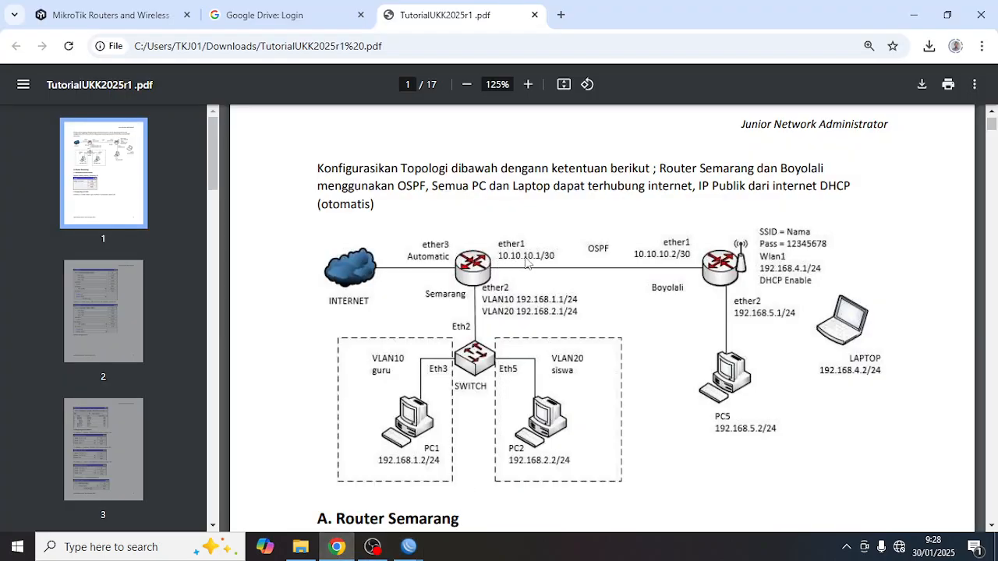
mouse_move(409, 546)
left_click(452, 490)
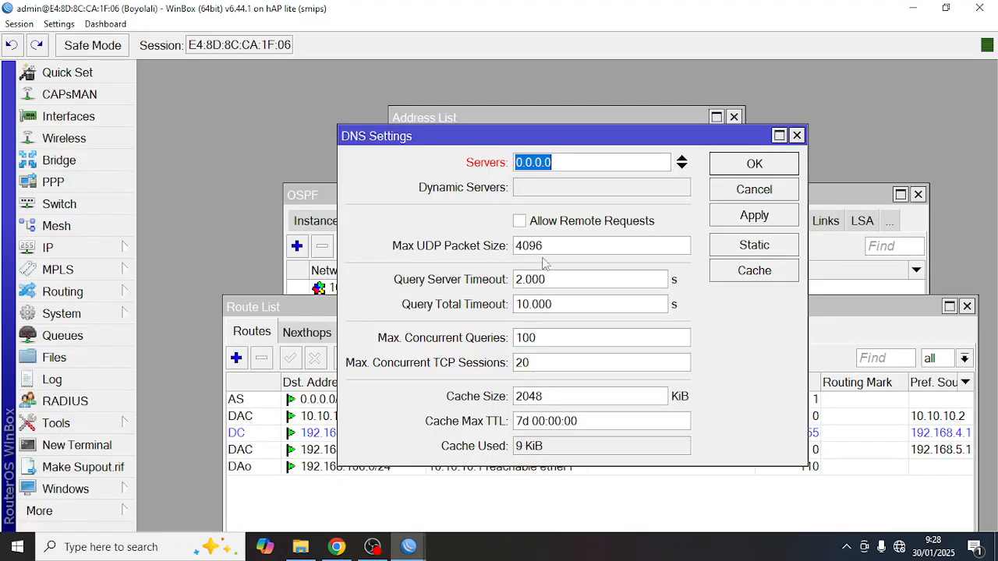
type("10")
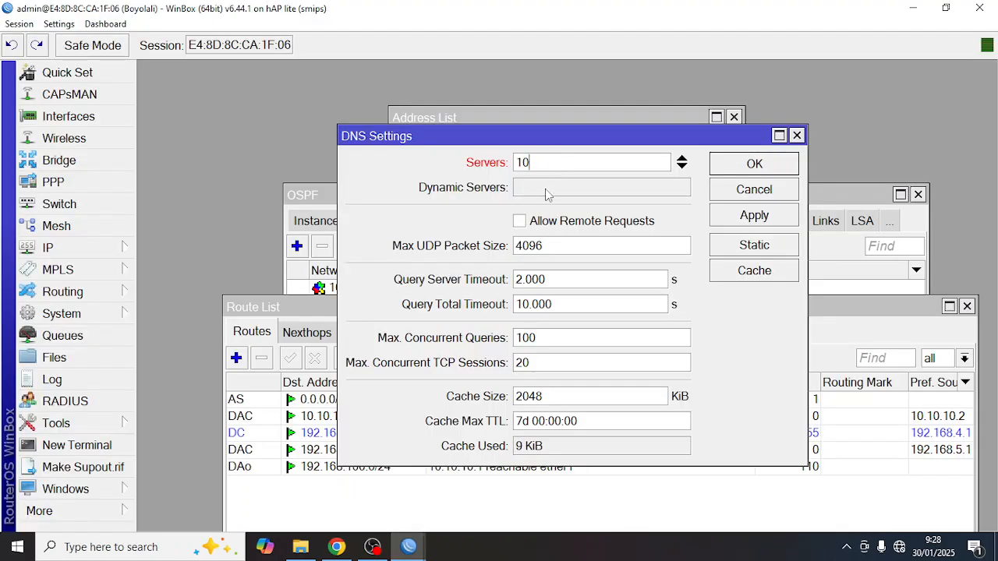
type(".10.10.1")
left_click(535, 223)
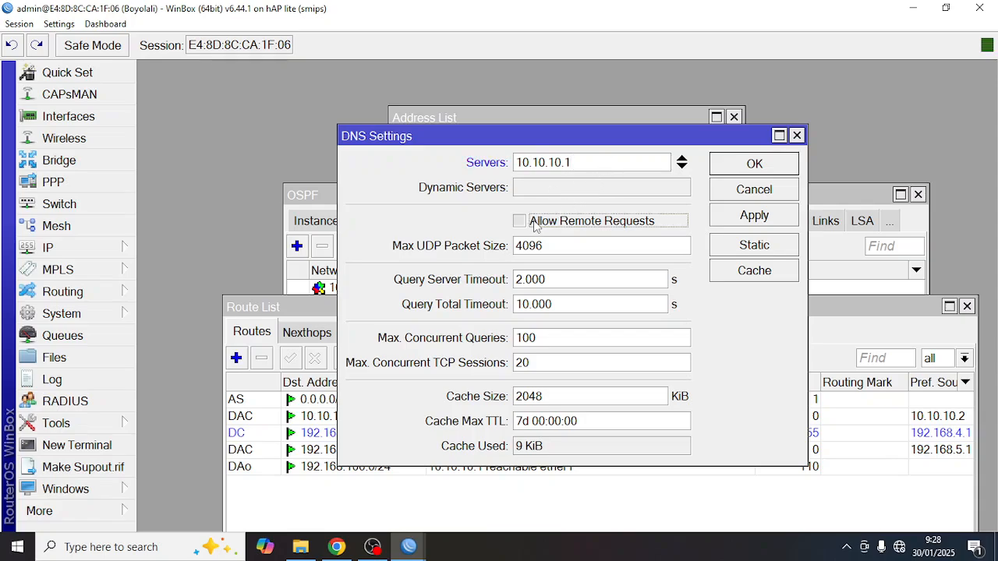
left_click(736, 169)
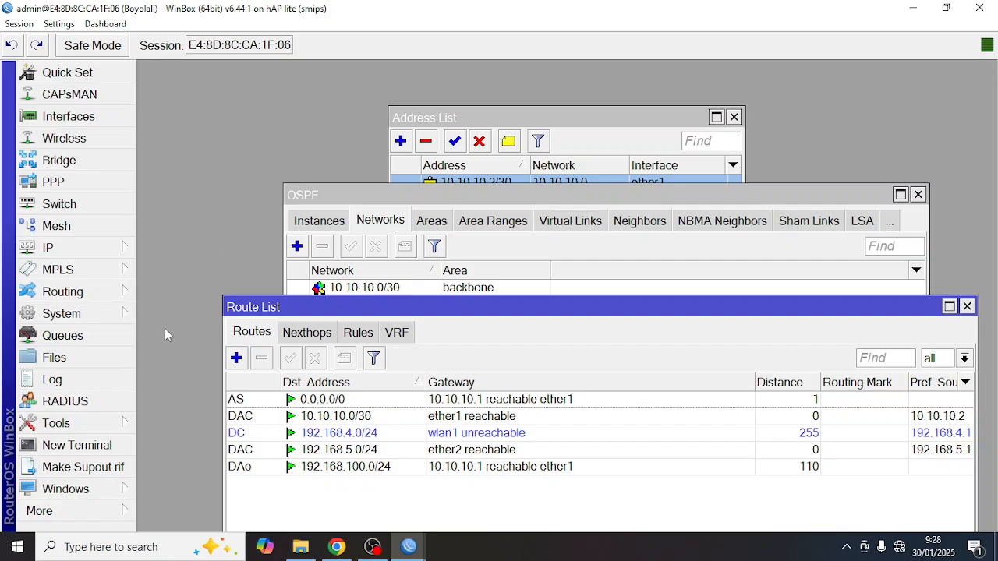
Ping google.com from a new router terminal to test internet access, and close the terminal.
left_click(114, 445)
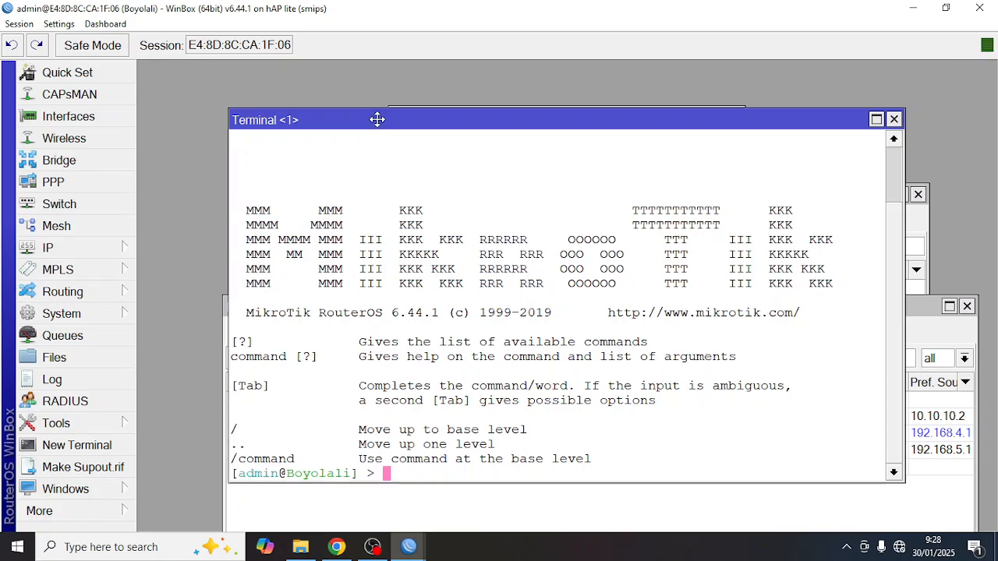
left_click_drag(377, 119, 418, 120)
type("pin")
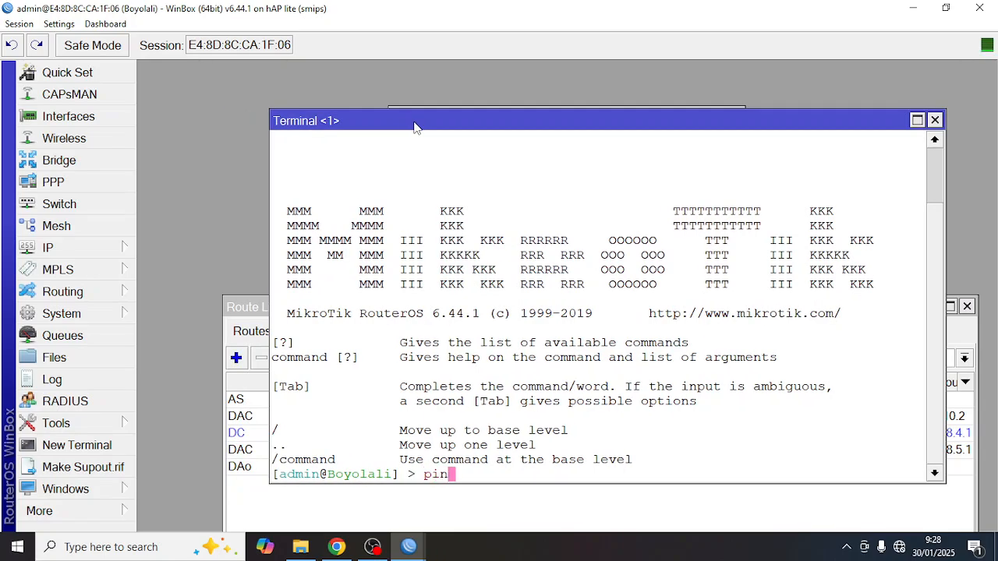
type("g")
type("google.com")
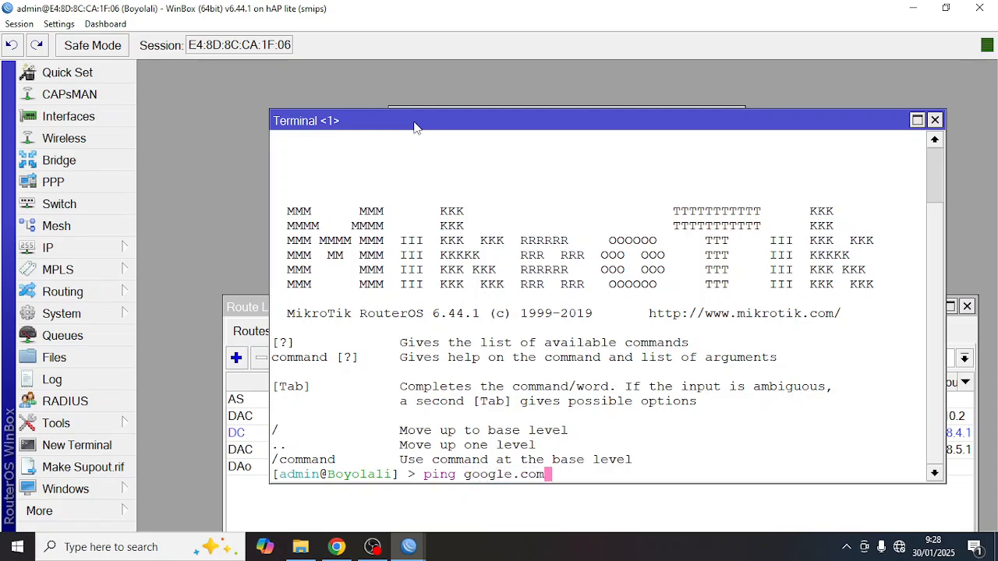
key("Return")
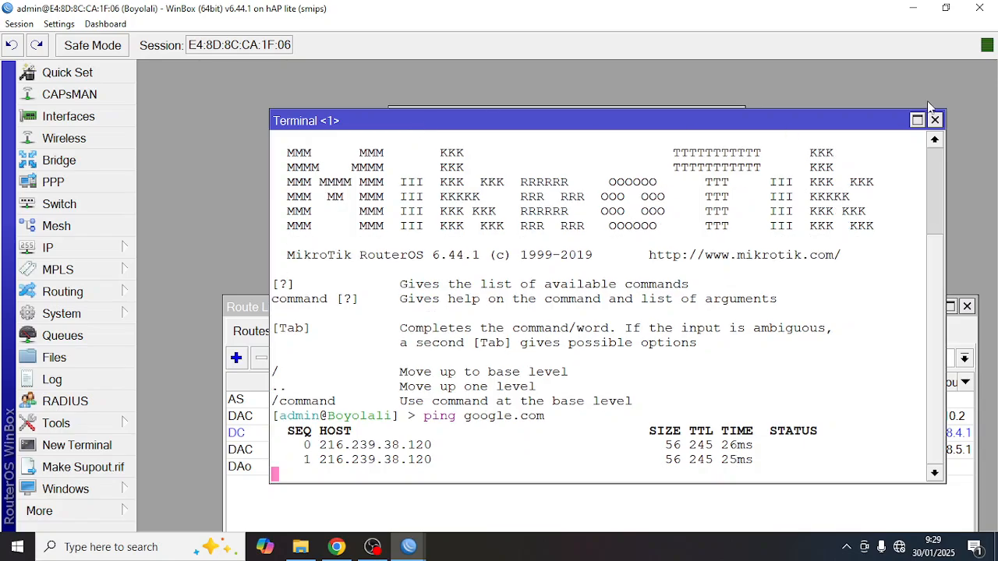
left_click(934, 121)
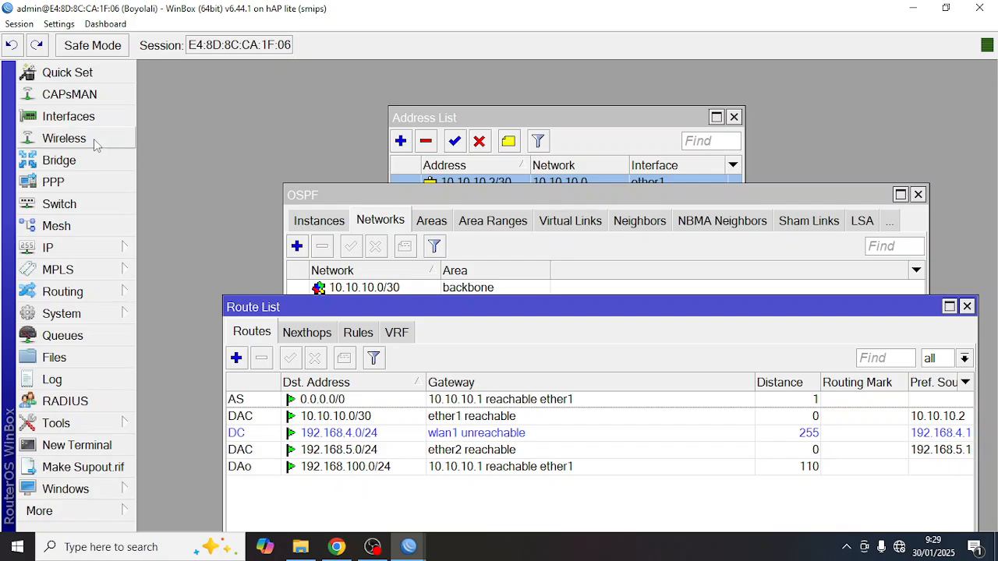
Create a wireless security profile named kunci in dynamic keys mode with WPA PSK and WPA2 PSK authentication.
left_click(64, 138)
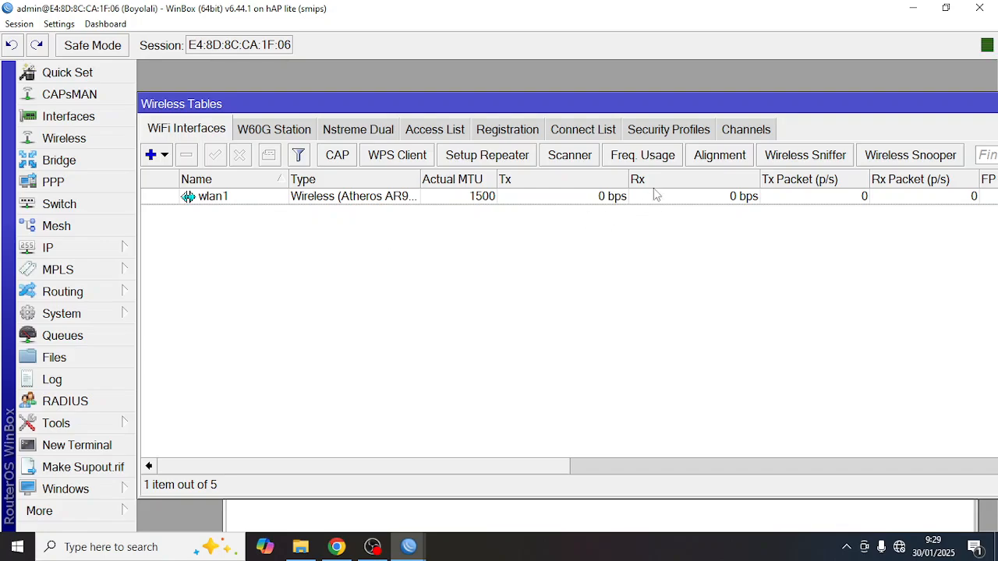
left_click(669, 130)
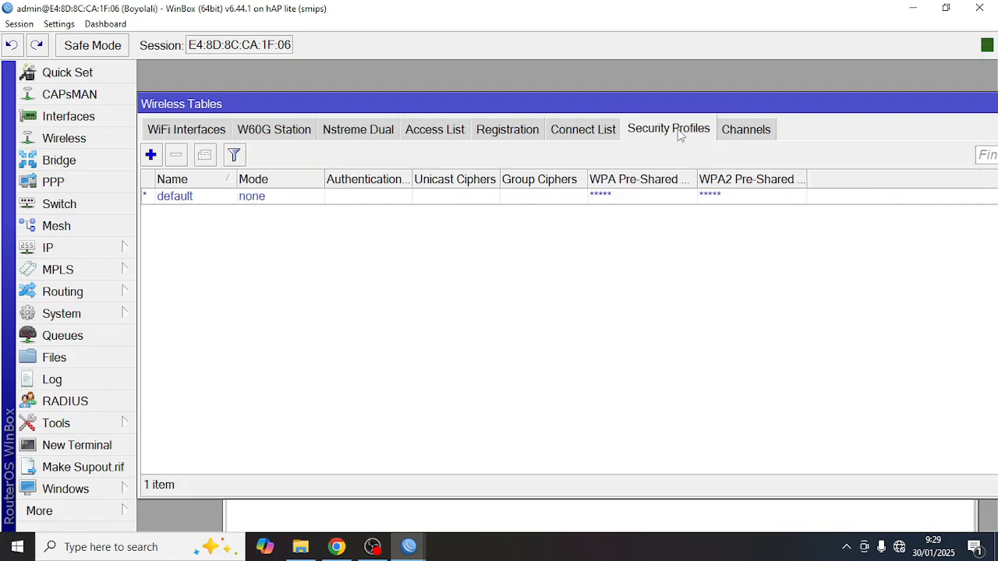
left_click(151, 155)
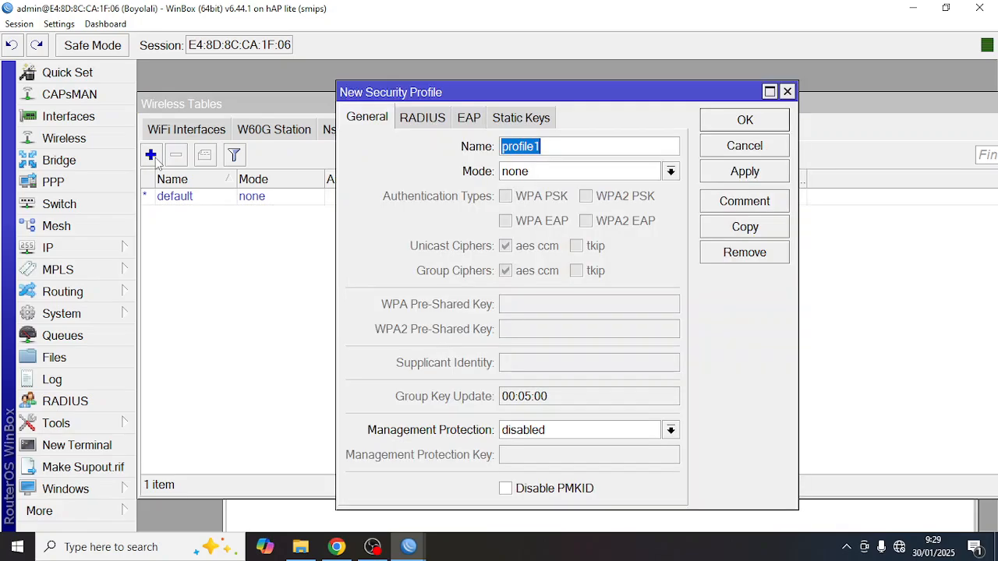
type("k")
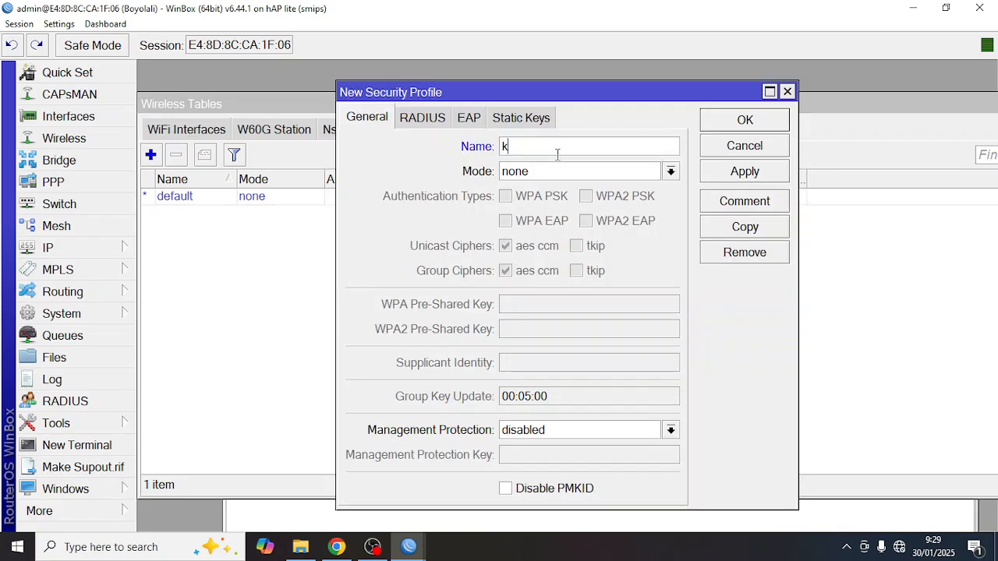
type("unci")
left_click(538, 166)
left_click(540, 184)
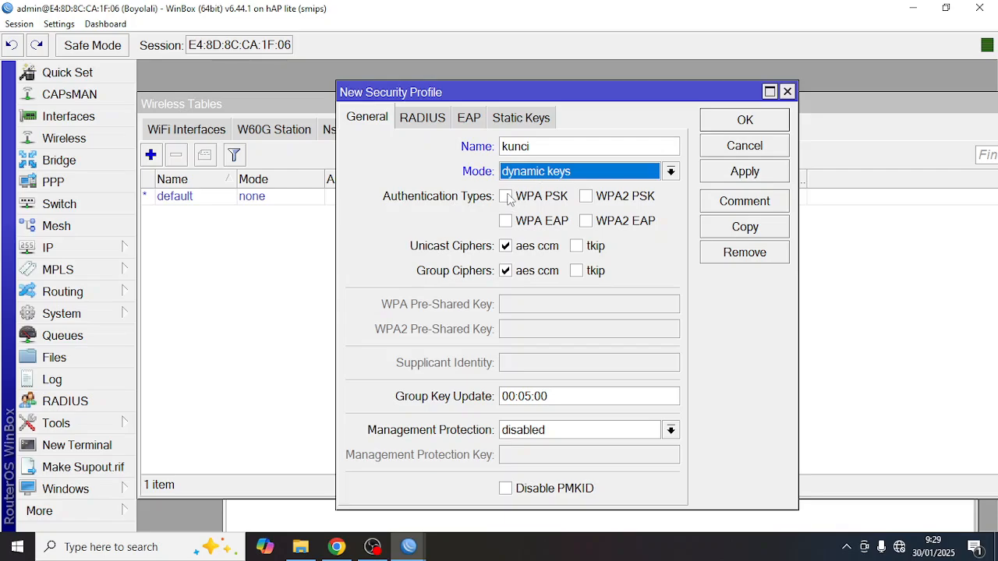
left_click(506, 198)
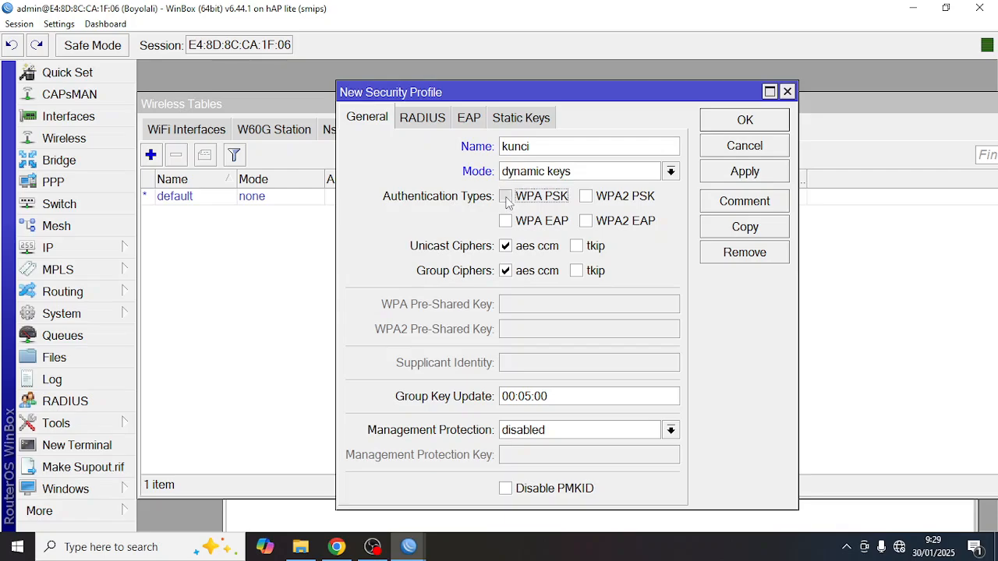
left_click(585, 198)
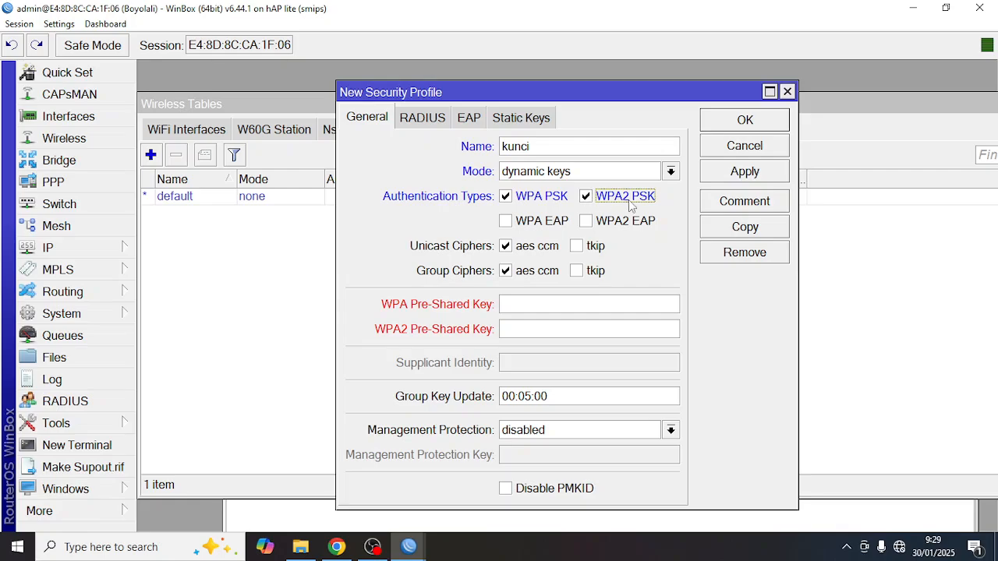
Enter the WPA and WPA2 pre-shared keys for the kunci security profile and save it.
left_click(566, 303)
type("******")
left_click_drag(555, 306, 502, 314)
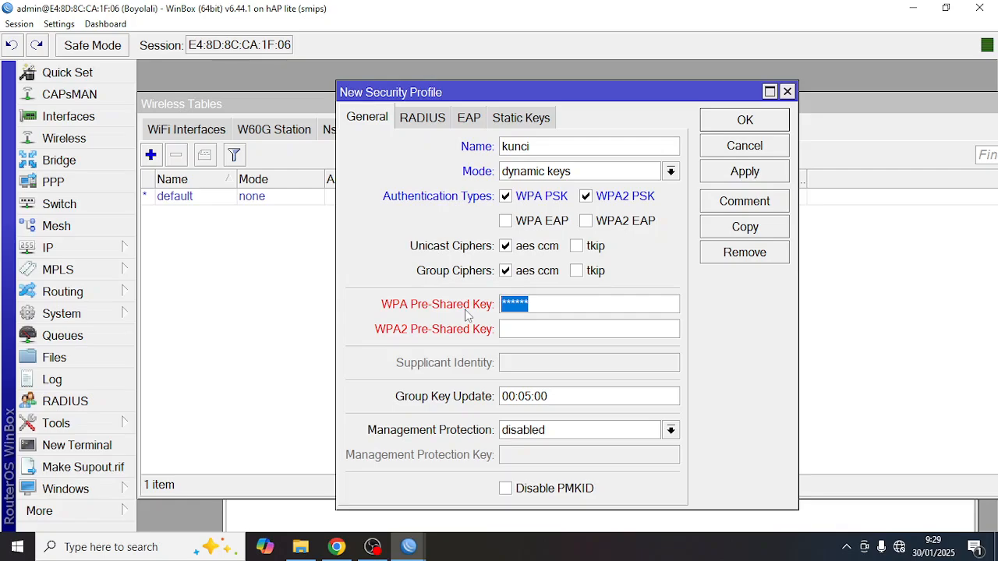
type("********")
left_click(522, 332)
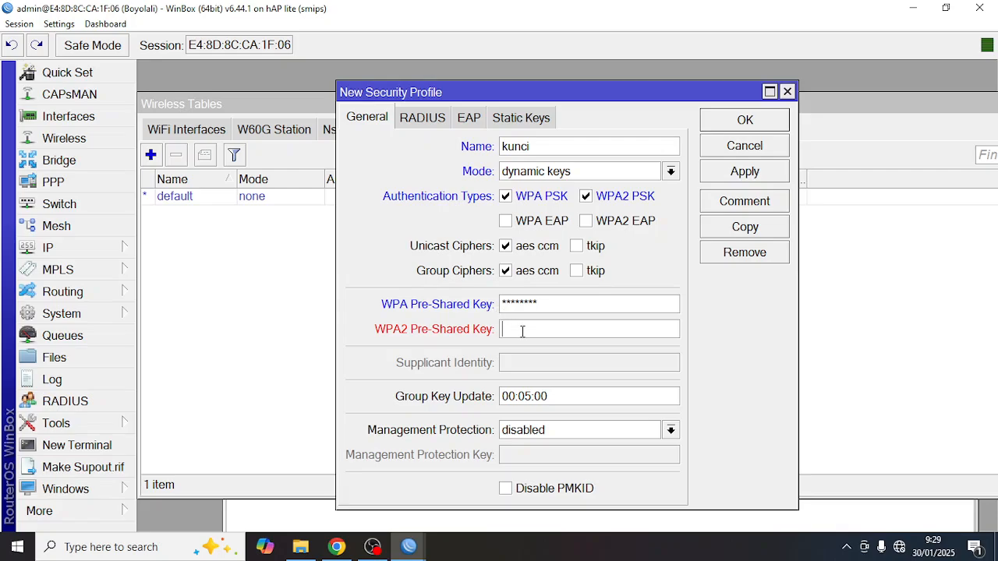
type("********")
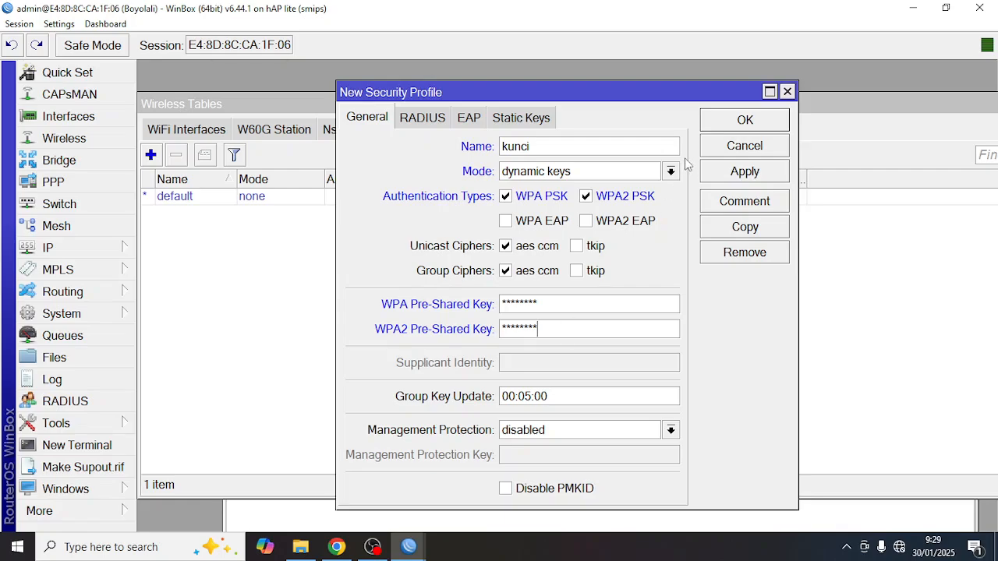
left_click(745, 122)
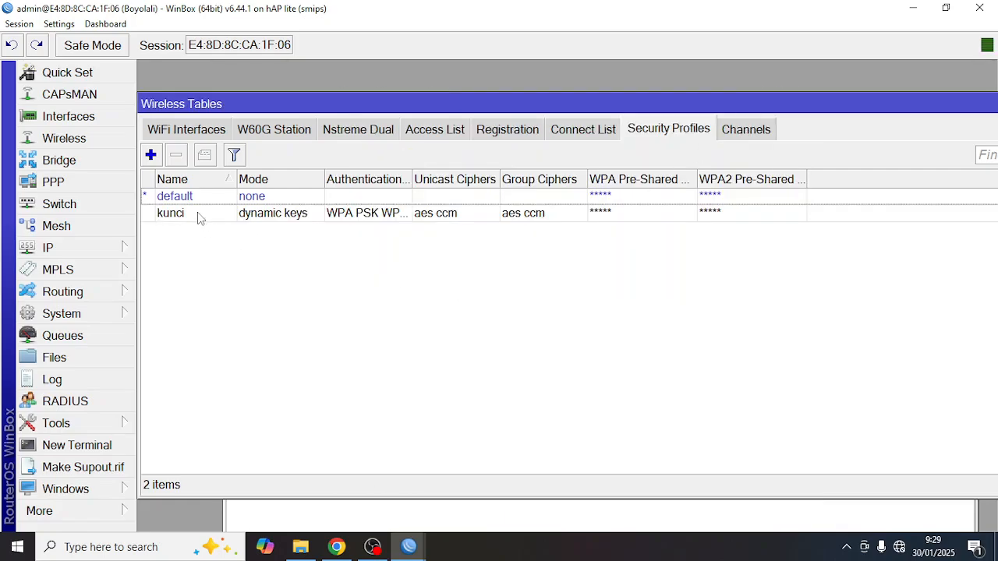
Configure the wlan1 interface in ap bridge mode with the owner's name as SSID and the kunci security profile.
left_click(160, 134)
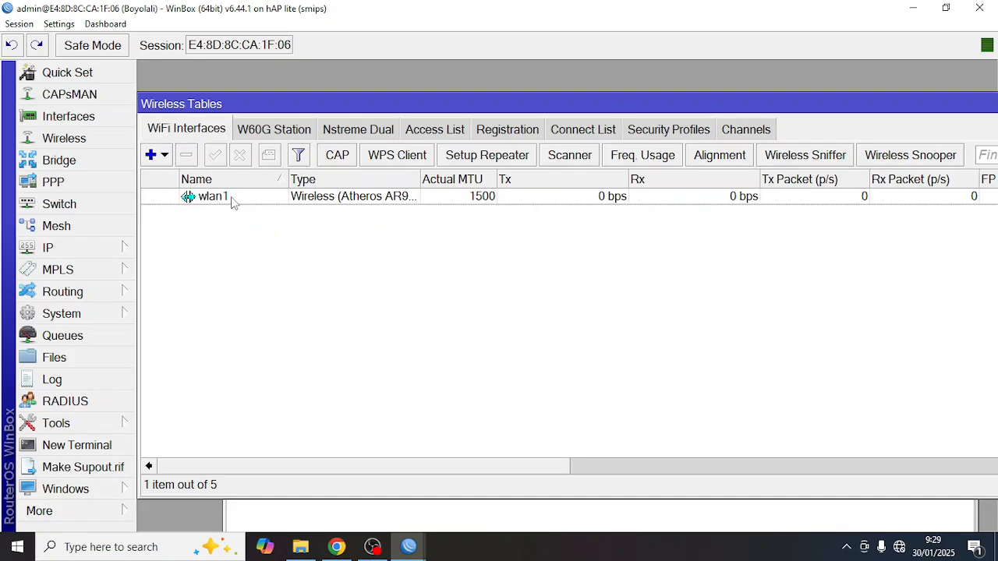
double_click(229, 196)
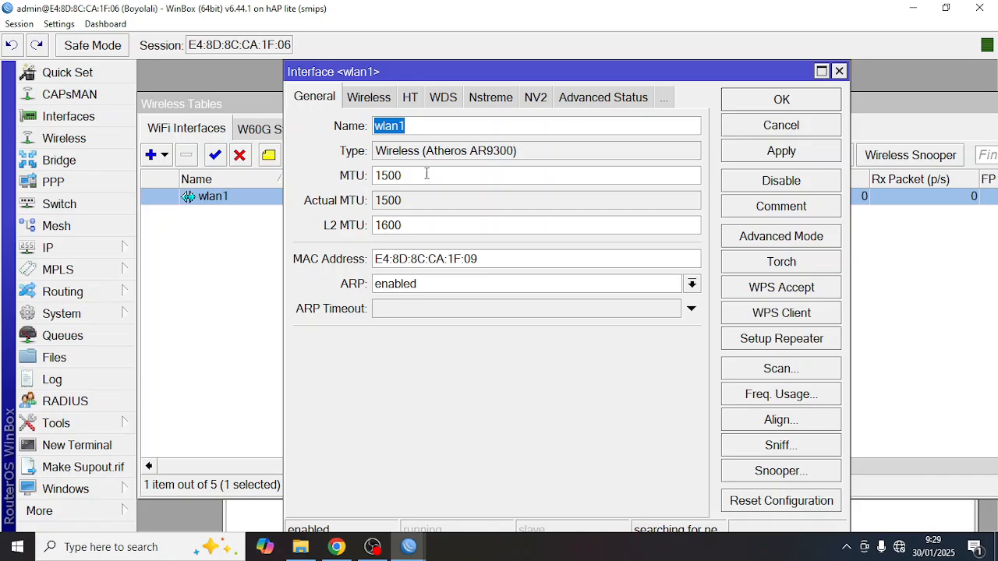
left_click(371, 101)
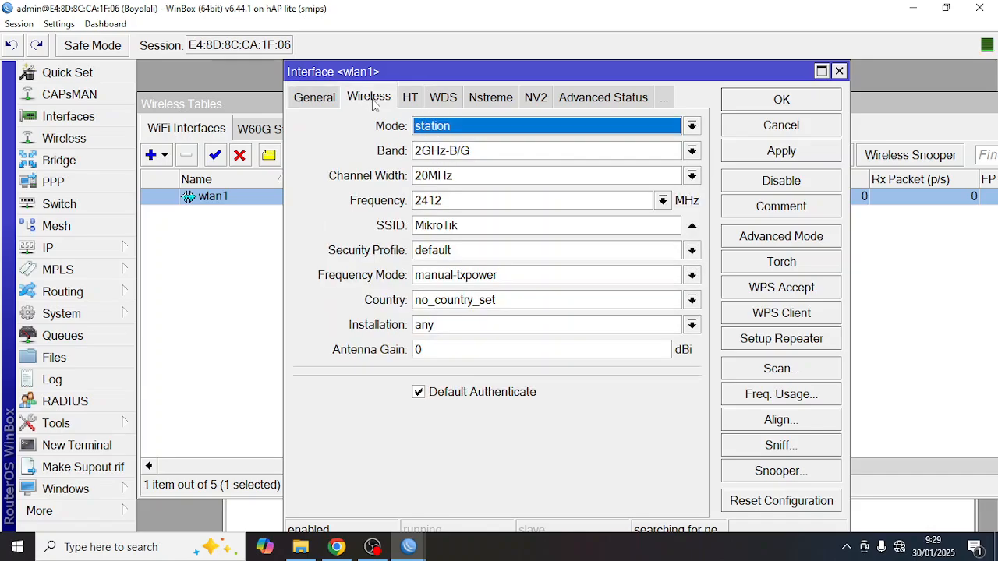
left_click(446, 128)
left_click(456, 161)
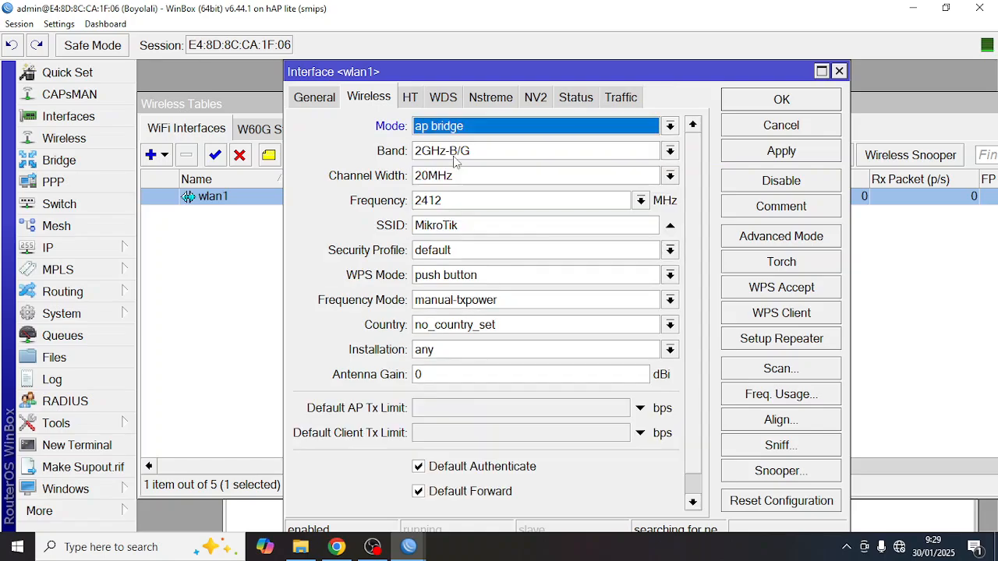
double_click(472, 226)
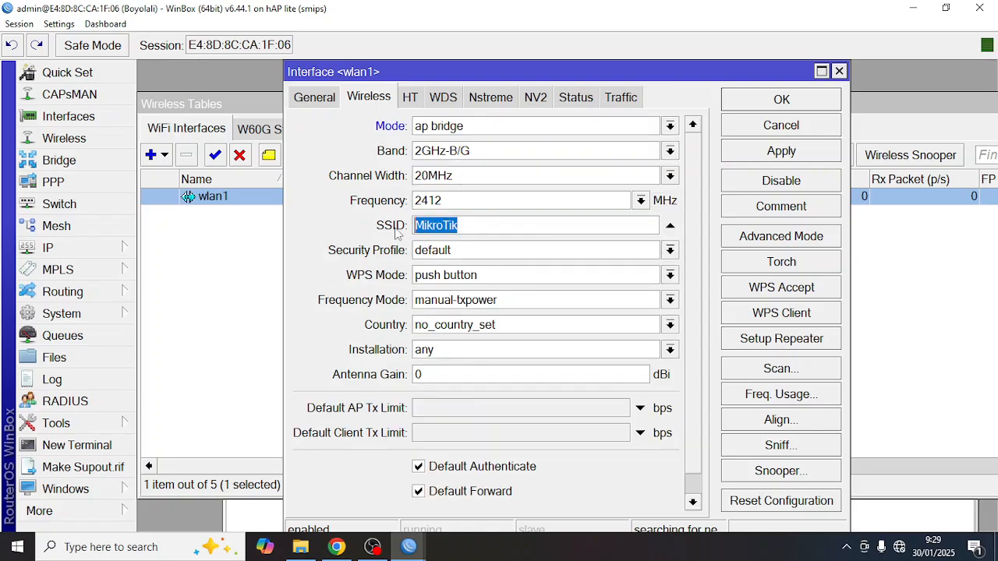
type("Aris")
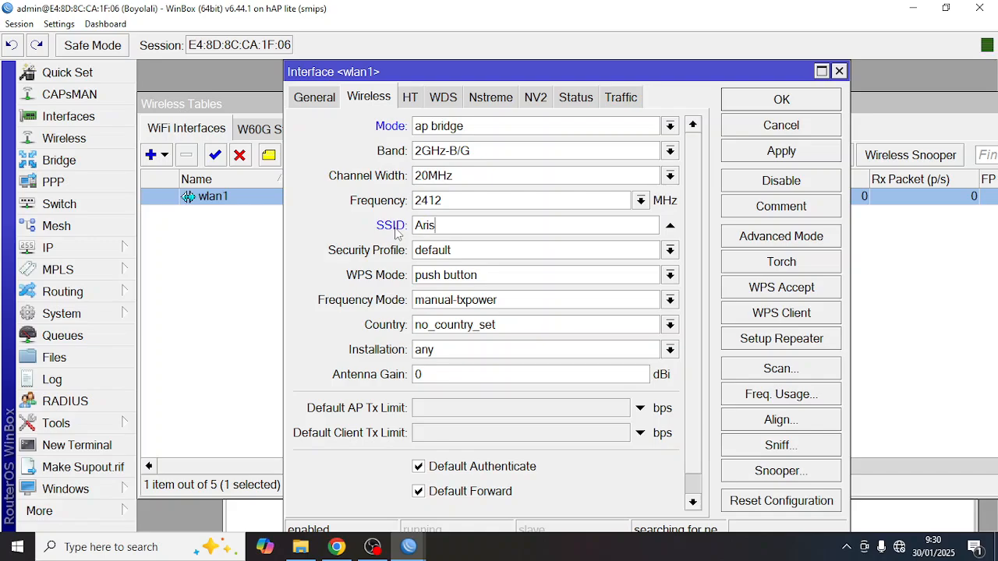
left_click(468, 250)
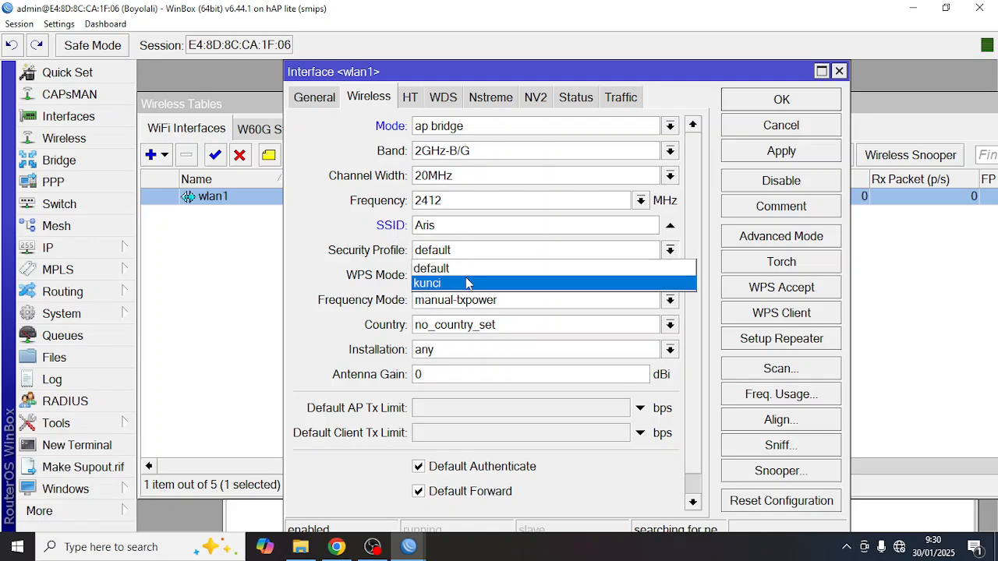
left_click(468, 283)
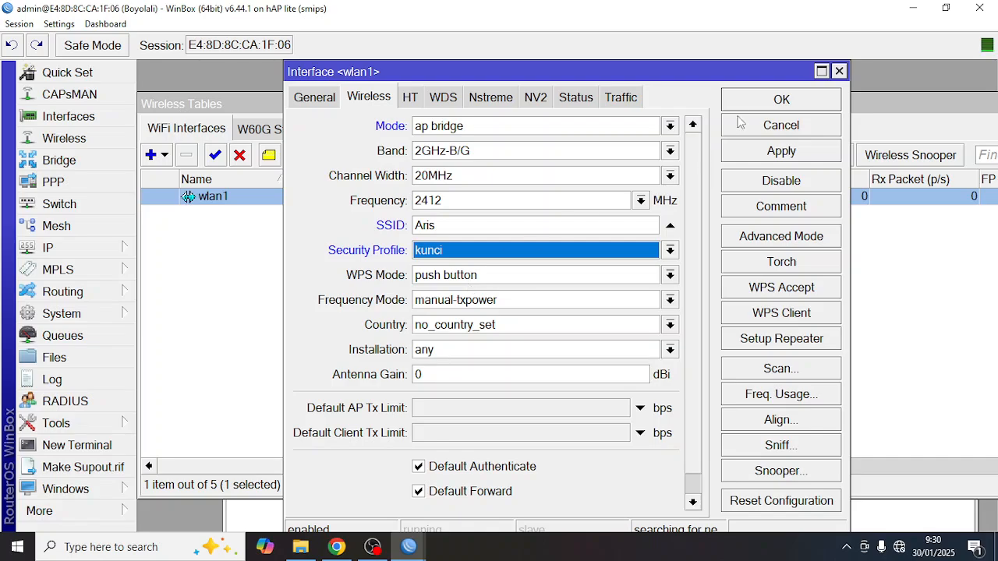
left_click(781, 100)
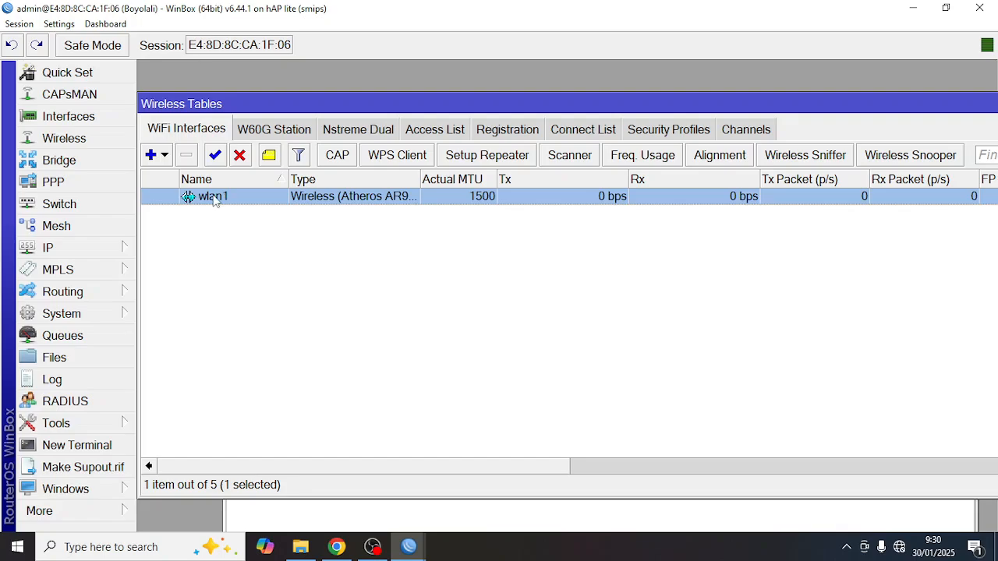
Start the DHCP server setup on wlan1, accepting address space 192.168.4.0/24 and gateway 192.168.4.1.
left_click(110, 255)
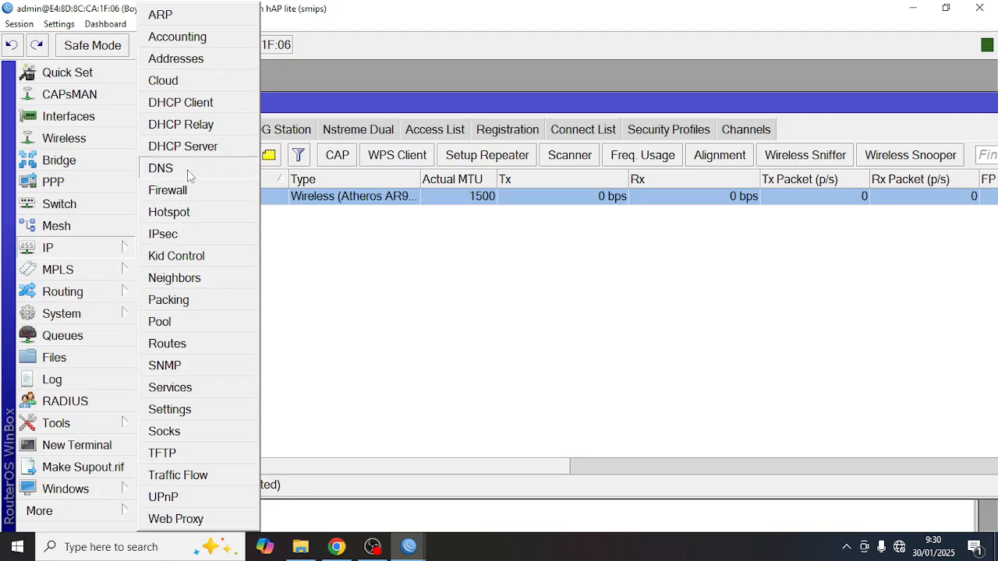
left_click(198, 148)
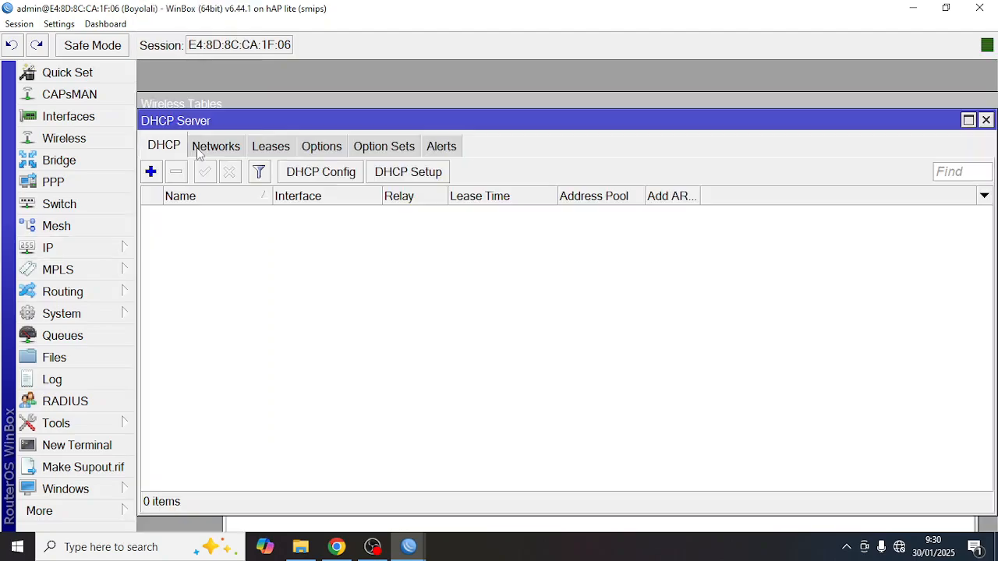
left_click(402, 173)
left_click(616, 306)
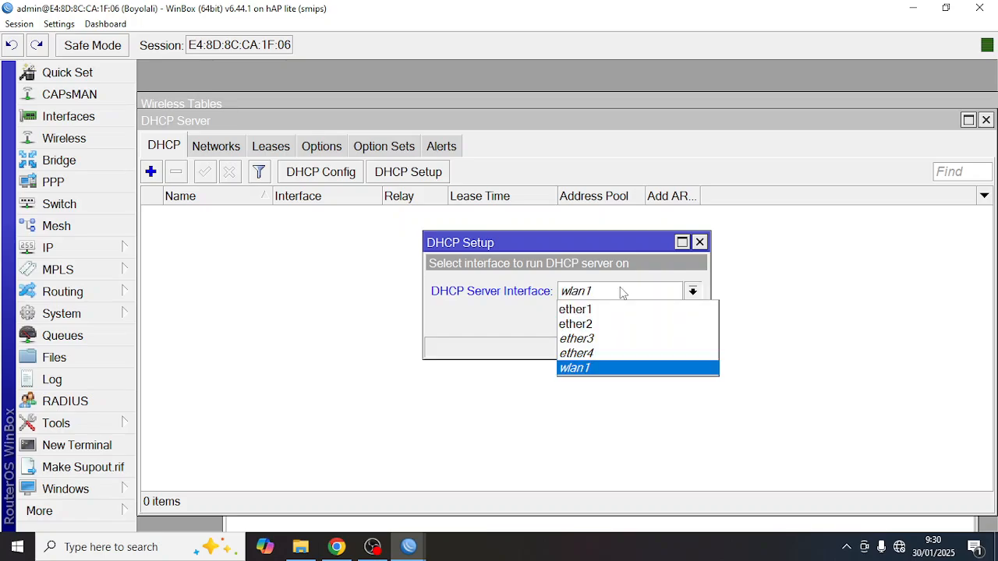
left_click(597, 367)
left_click(623, 320)
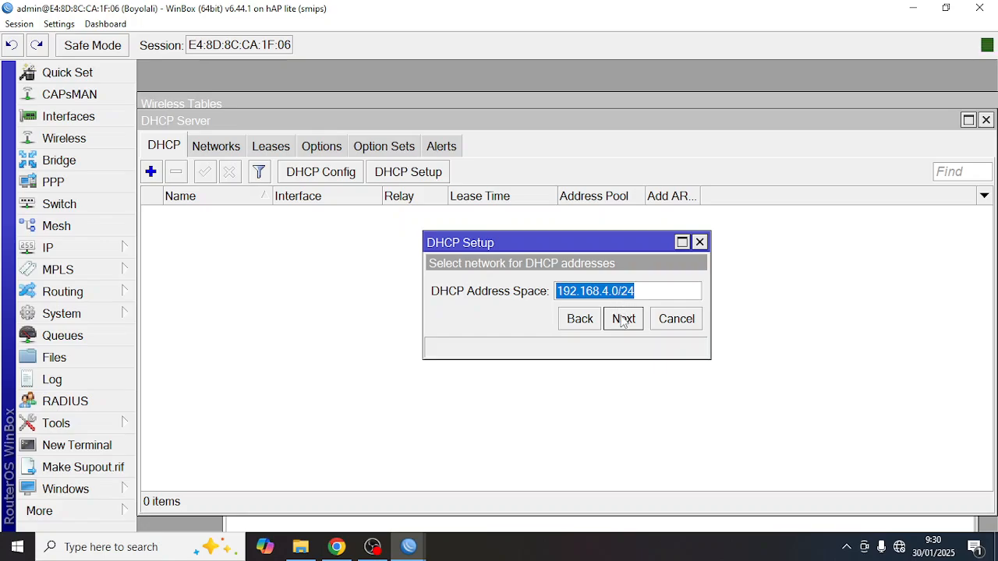
left_click(623, 318)
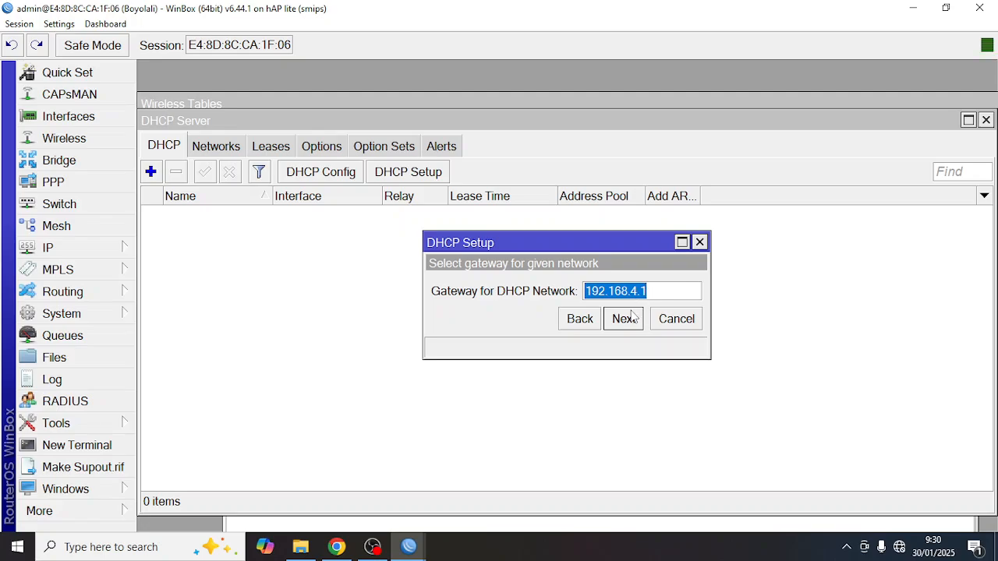
left_click(624, 318)
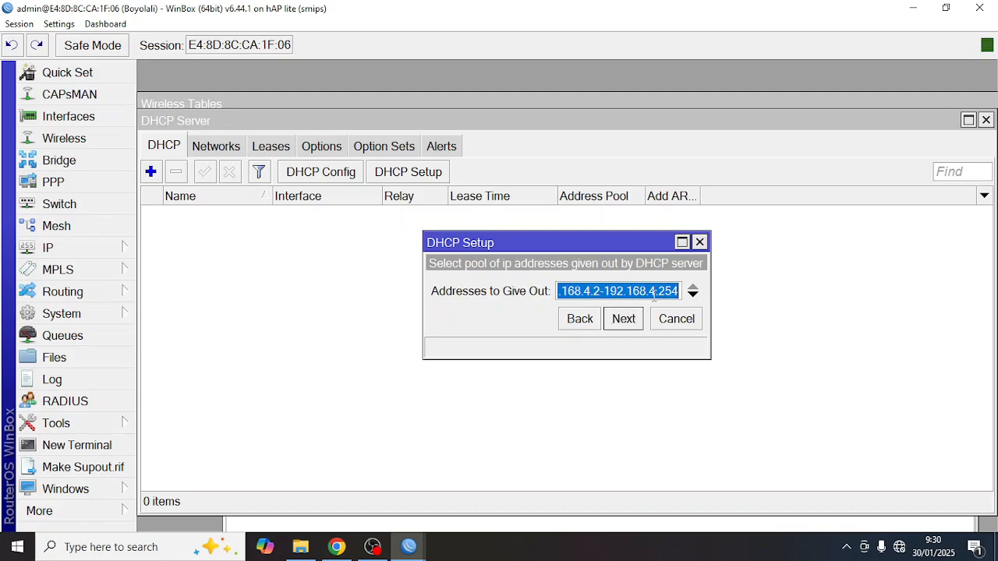
End the DHCP address pool at 192.168.4.100 and finish the setup with DNS server 10.10.10.1 and lease time 00:10:00.
left_click_drag(658, 291, 682, 293)
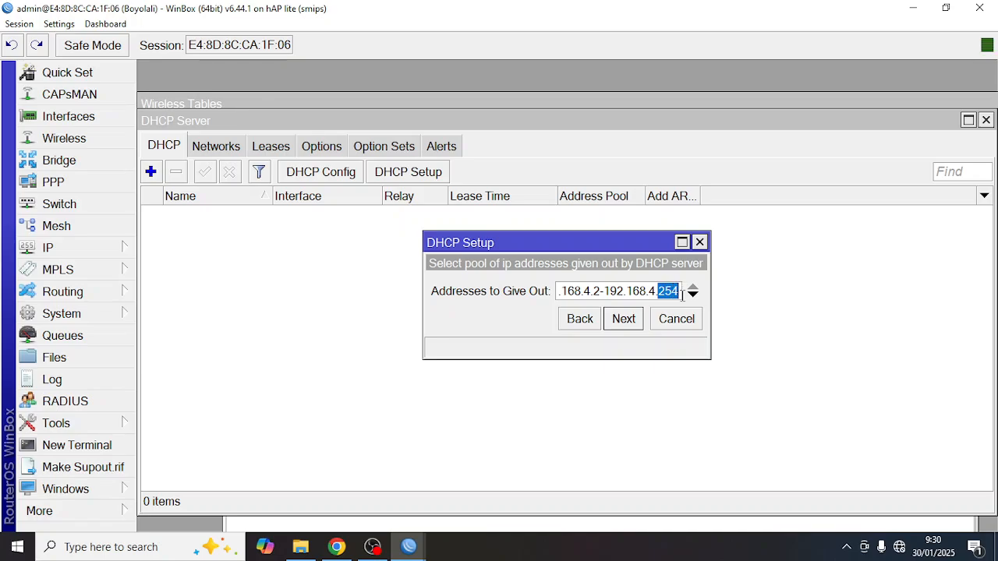
type("100")
left_click(640, 319)
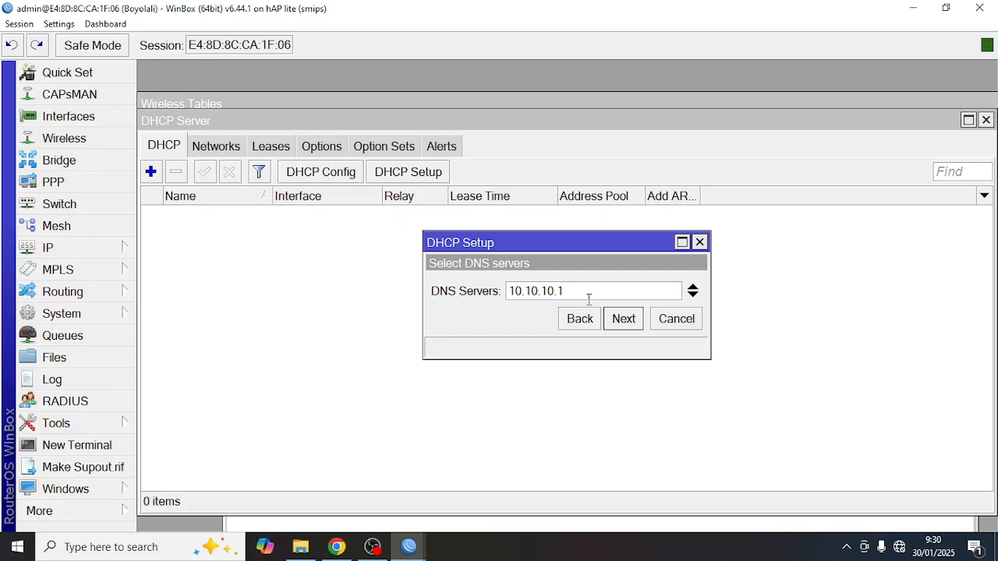
left_click(623, 320)
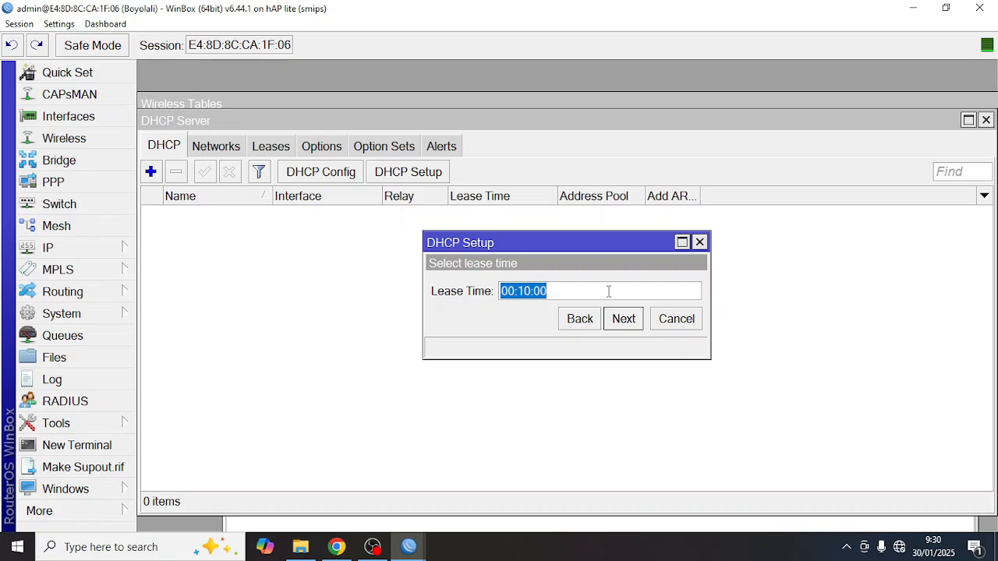
left_click(624, 319)
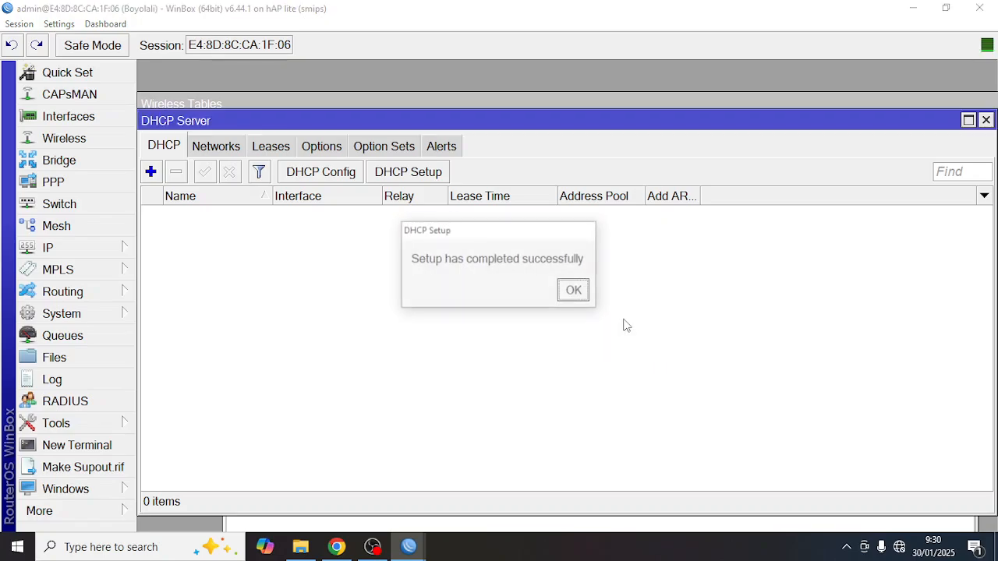
left_click(576, 293)
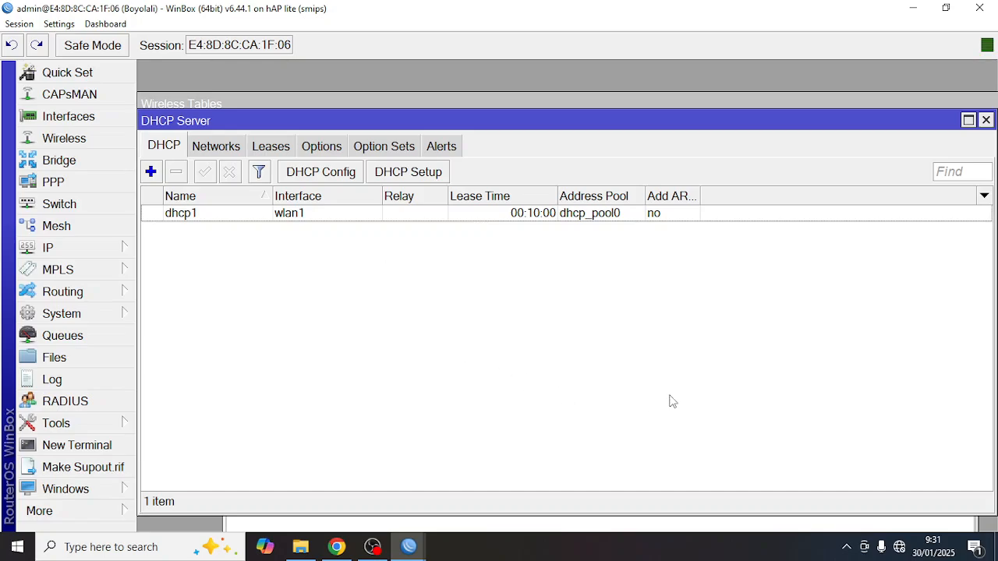
Check PC5's addressing in the topology PDF, and open the Ethernet adapter's IPv4 properties in the Windows network settings.
left_click(336, 547)
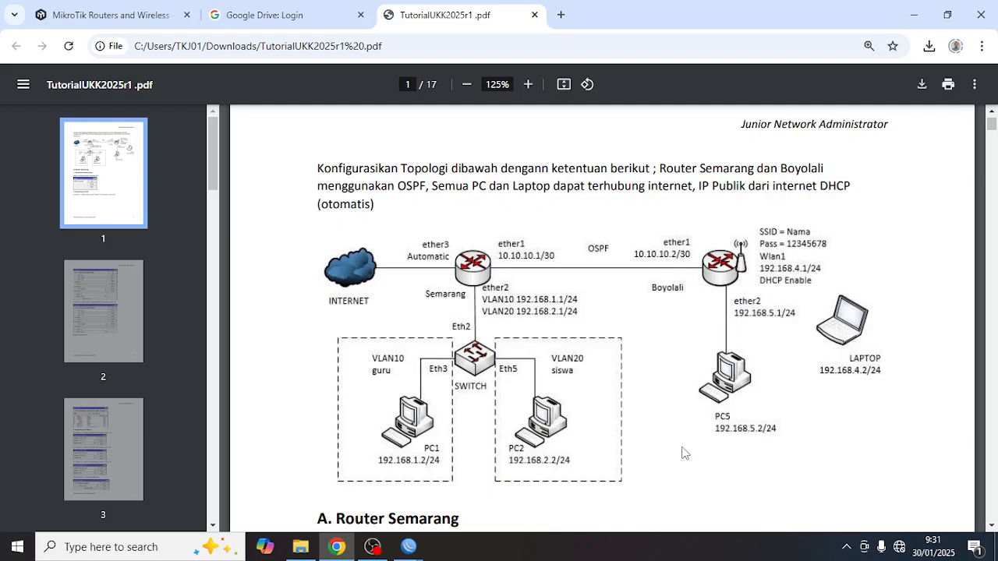
right_click(899, 547)
left_click(897, 525)
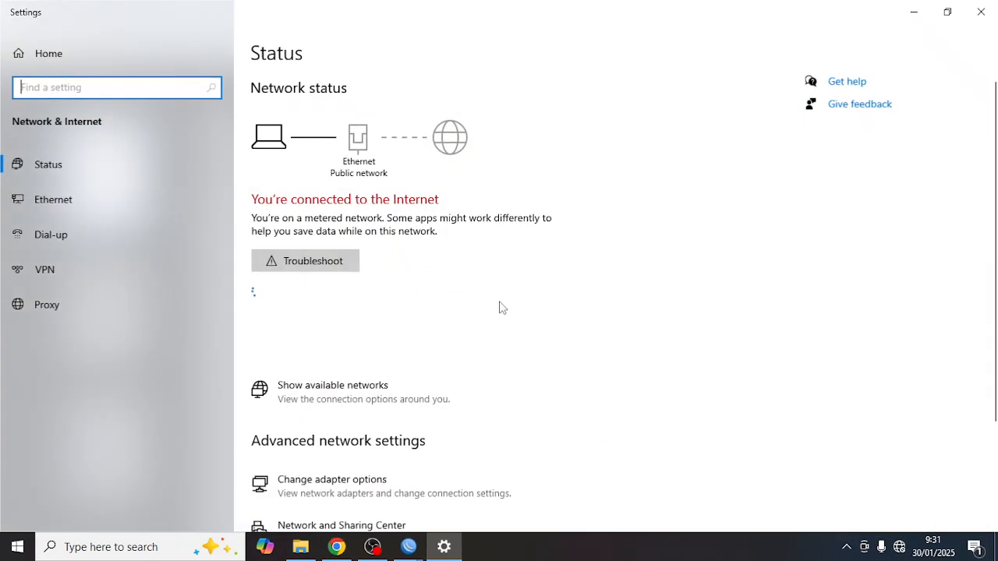
left_click(339, 490)
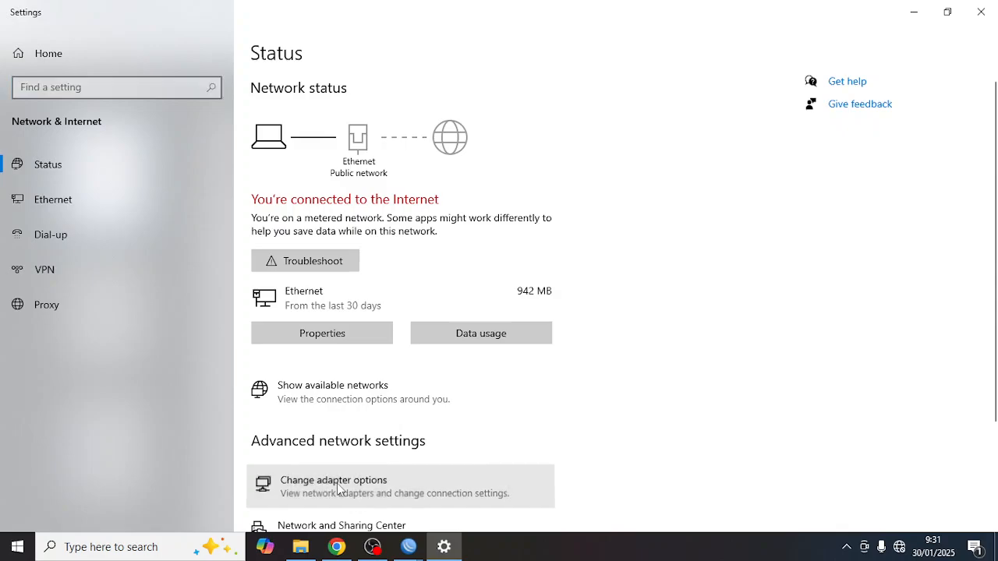
right_click(267, 106)
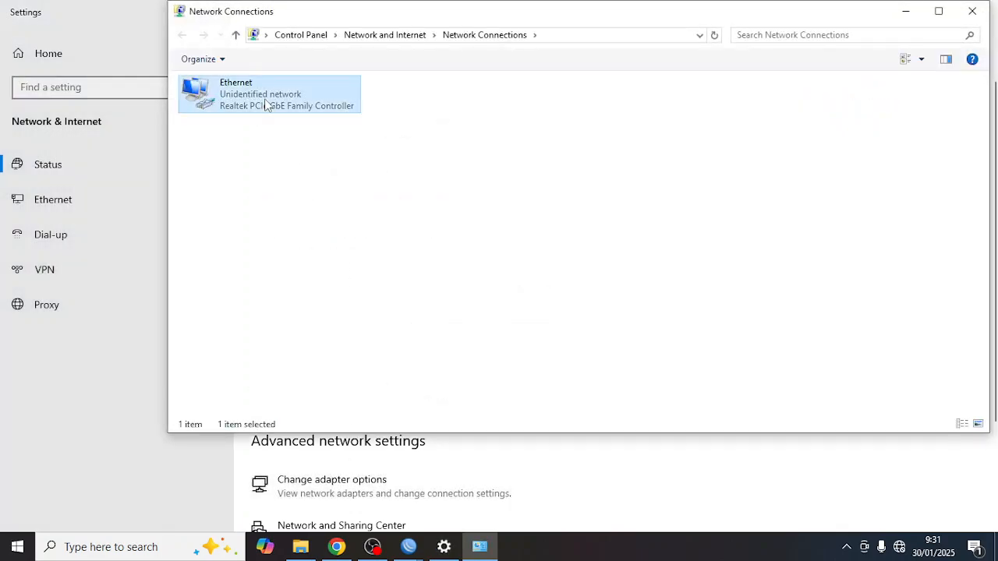
left_click(318, 238)
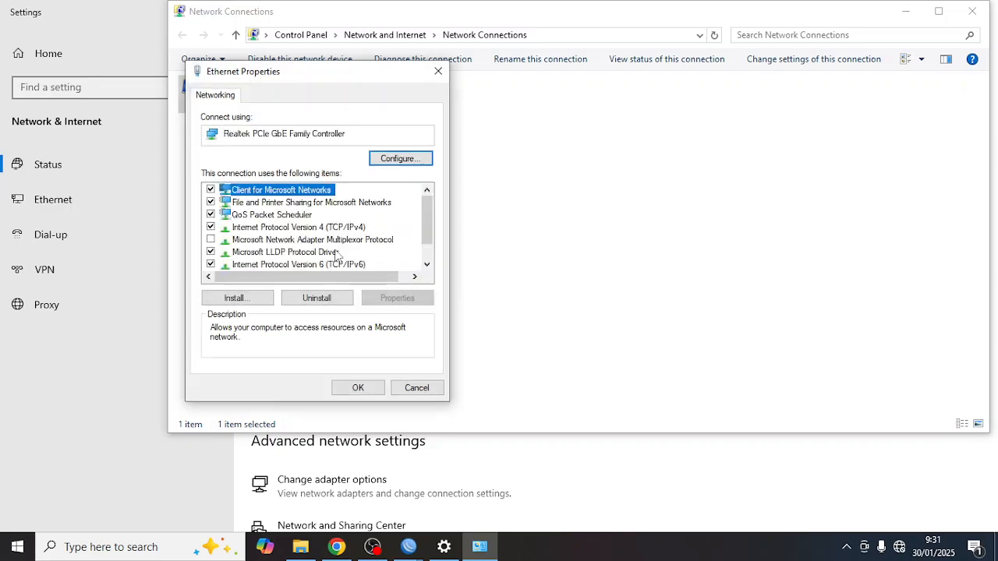
double_click(317, 226)
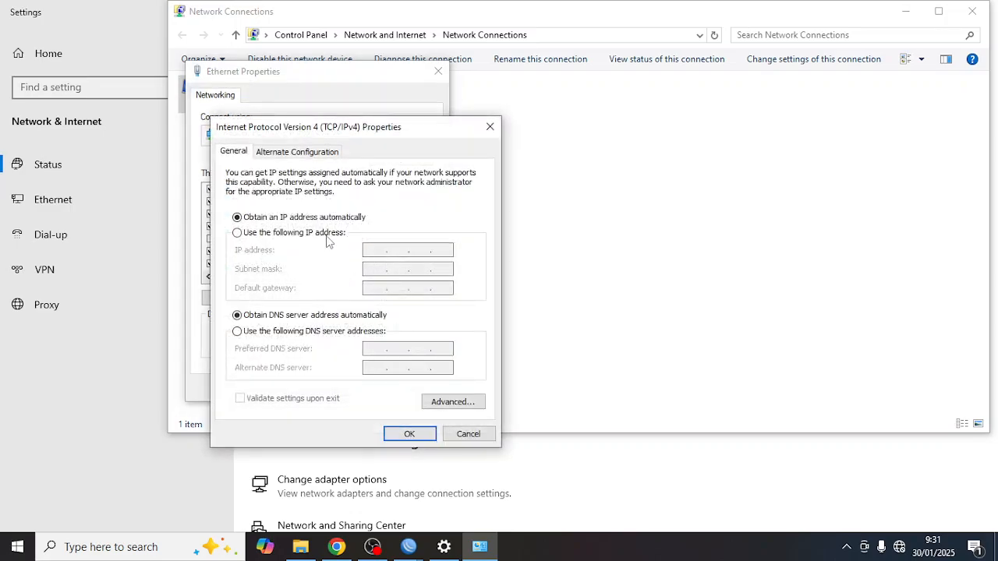
Assign the Ethernet adapter static IP address 192.168.5.2, subnet mask 255.255.255.0 and default gateway 192.168.5.1.
left_click(326, 234)
left_click(374, 251)
type("192.168.")
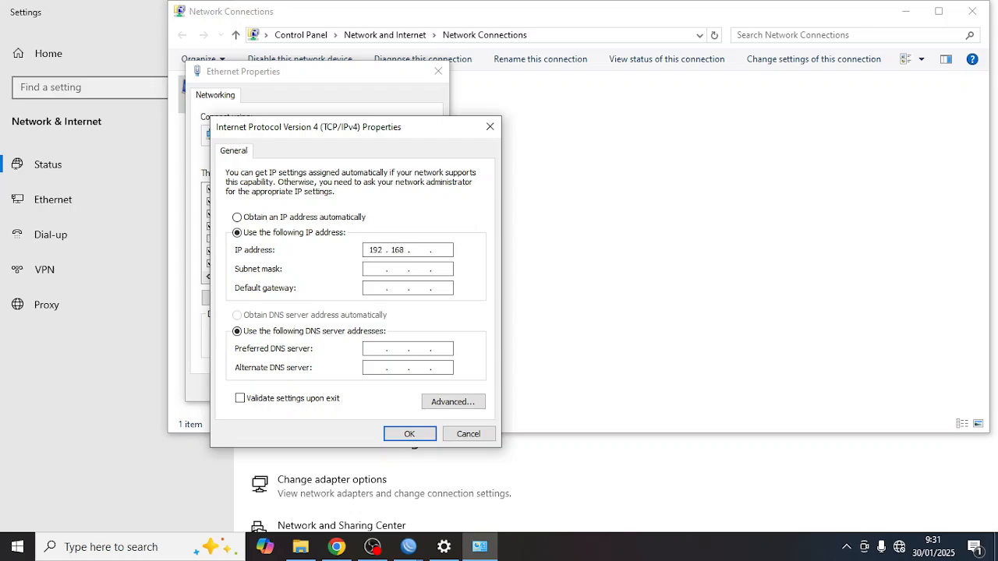
left_click(378, 269)
left_click(375, 288)
type("192 . . .")
type("168")
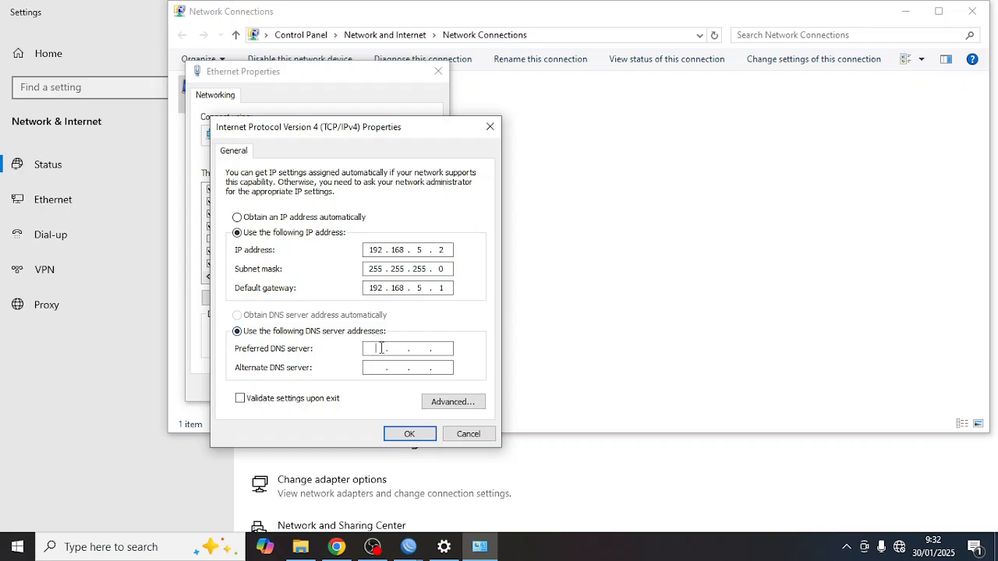
Set the adapter's preferred DNS server to 192.168.5.1 and save the Ethernet properties.
type("192")
type("168")
type("5.1")
left_click(407, 432)
left_click(374, 392)
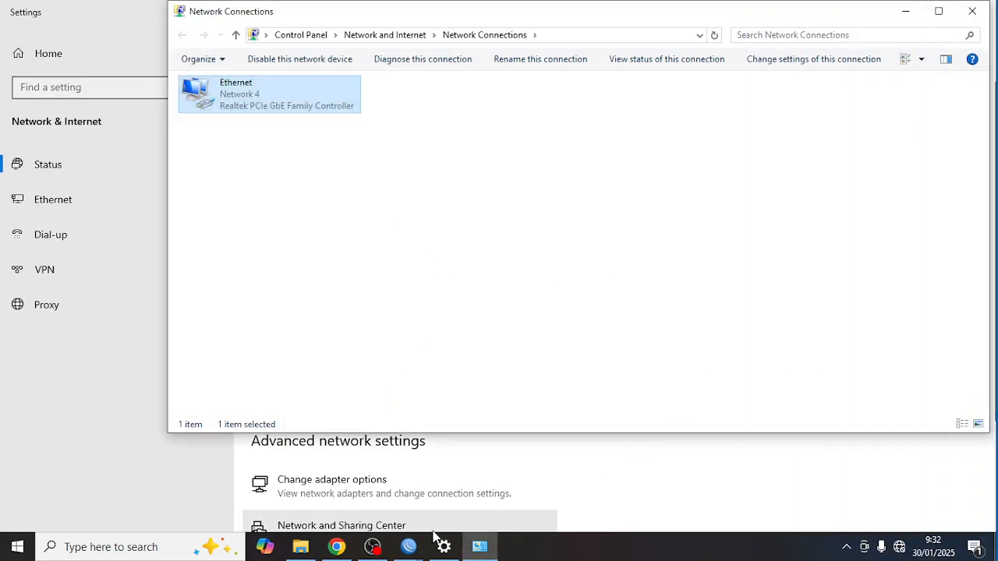
Switch to Chrome, load youtube.com in a new tab to test the PC's internet access, and close that tab.
left_click(343, 545)
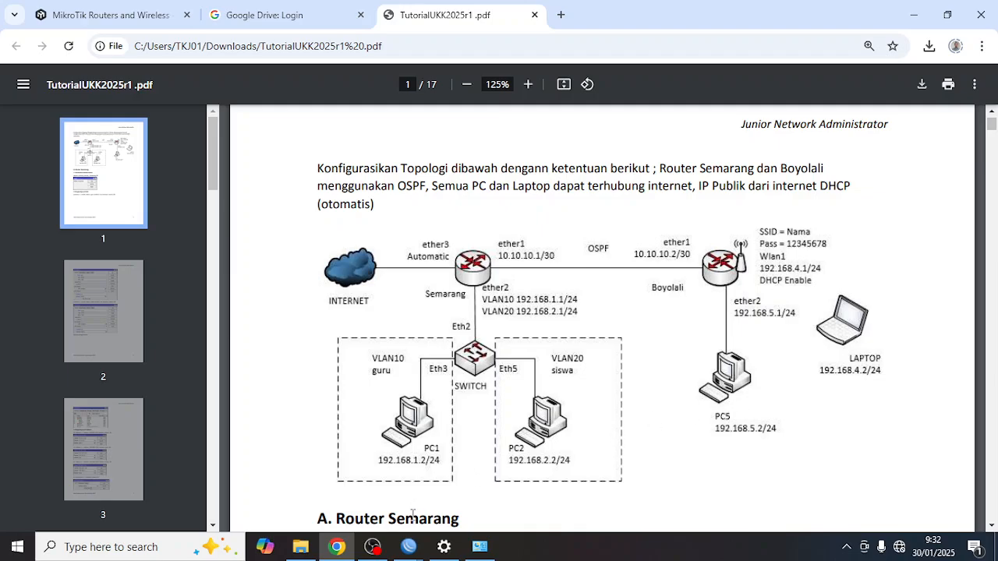
left_click(337, 547)
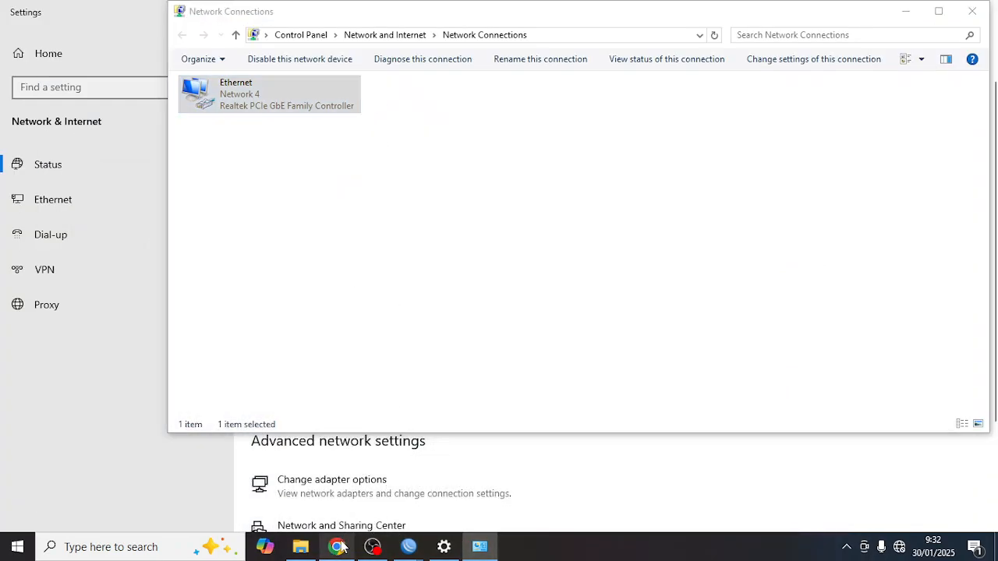
key("alt+Tab")
left_click(561, 15)
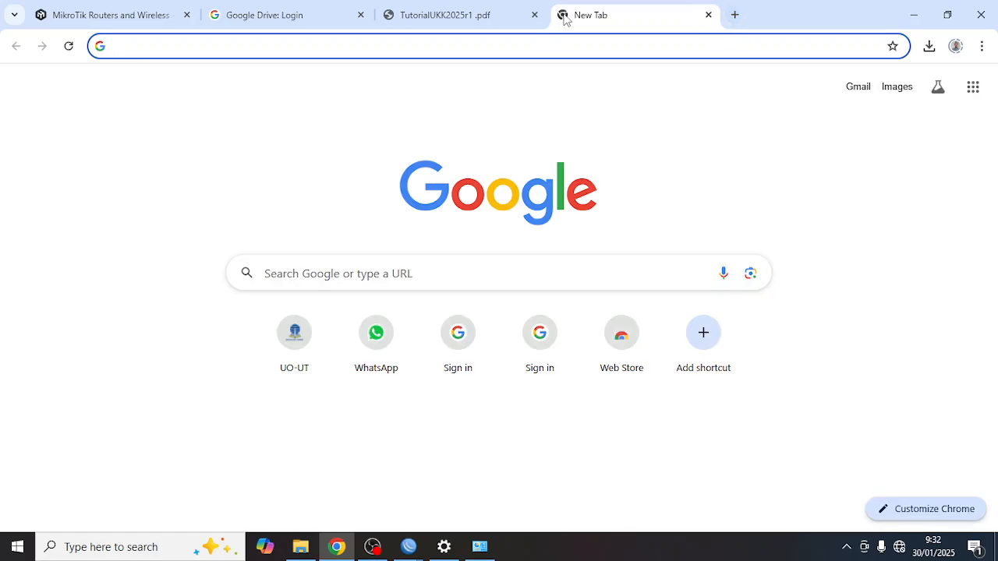
type("yp")
key("BackSpace")
type("ou")
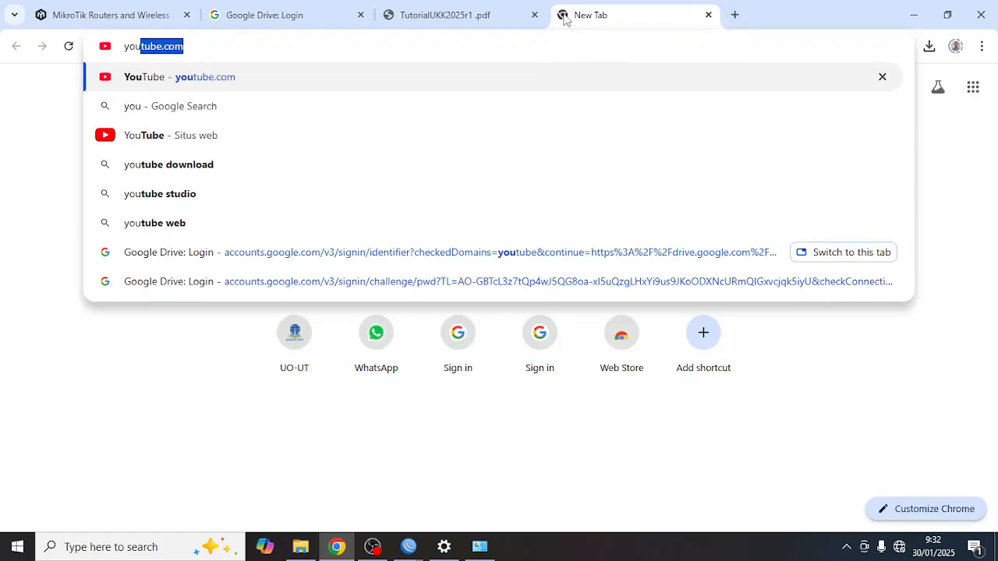
key("Return")
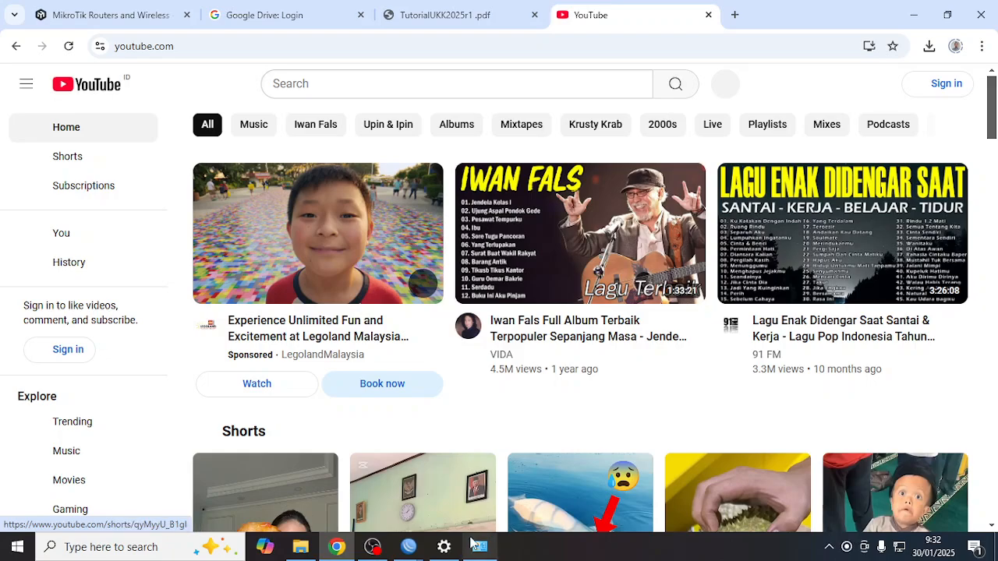
left_click(708, 15)
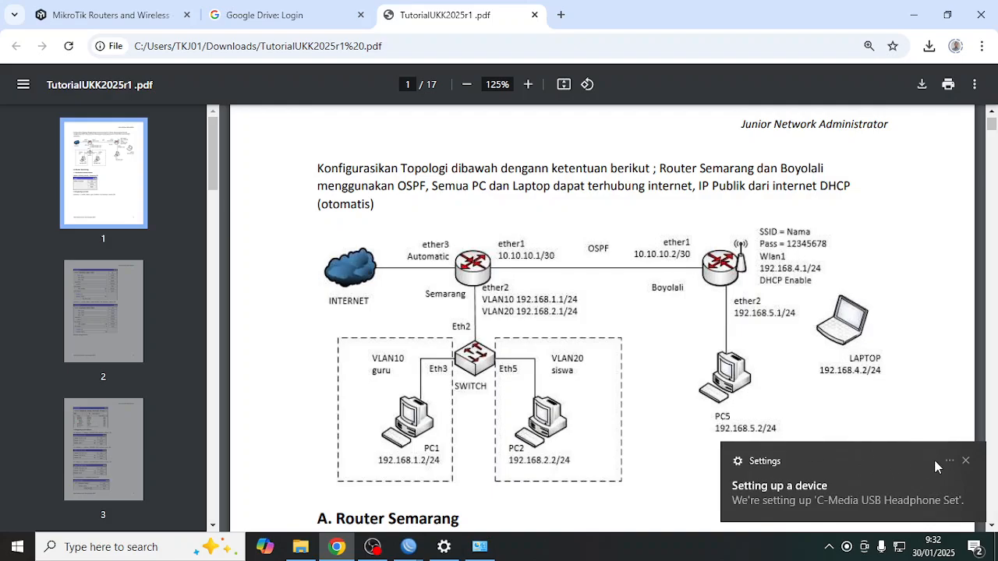
Switch to the Network Connections window and set the Ethernet adapter's static IPv4 address to 10.90.90.91.
left_click(965, 461)
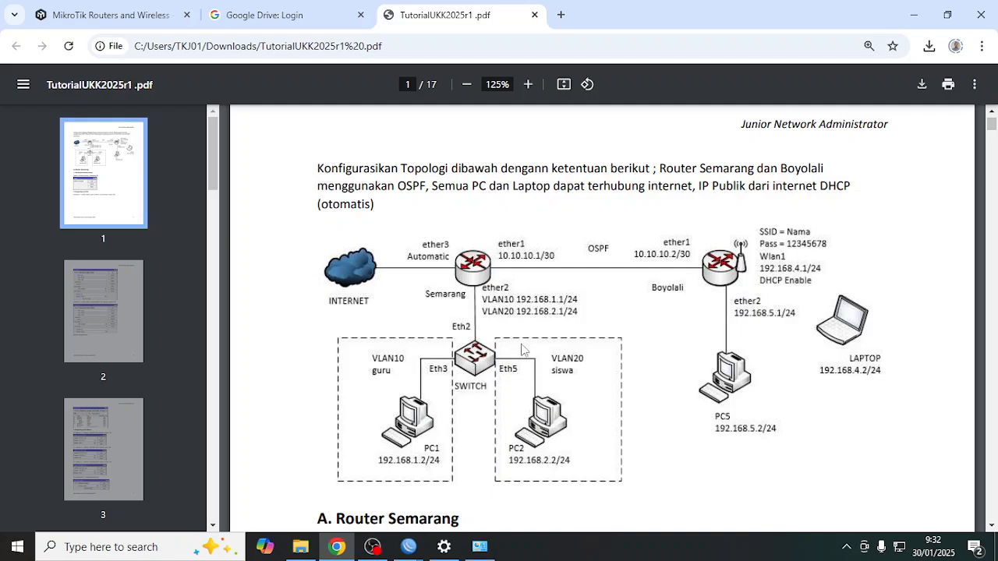
left_click(480, 546)
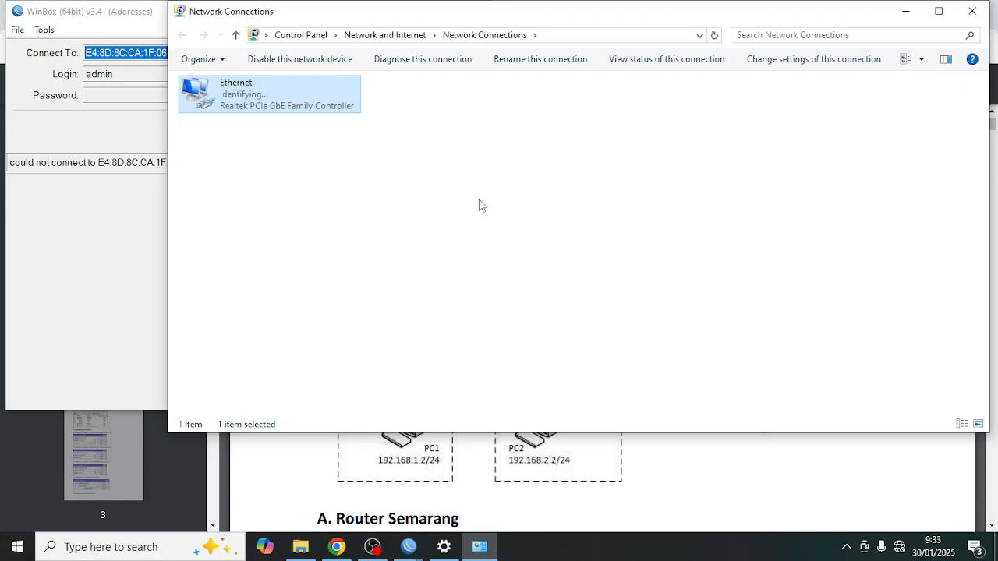
right_click(277, 102)
left_click(320, 242)
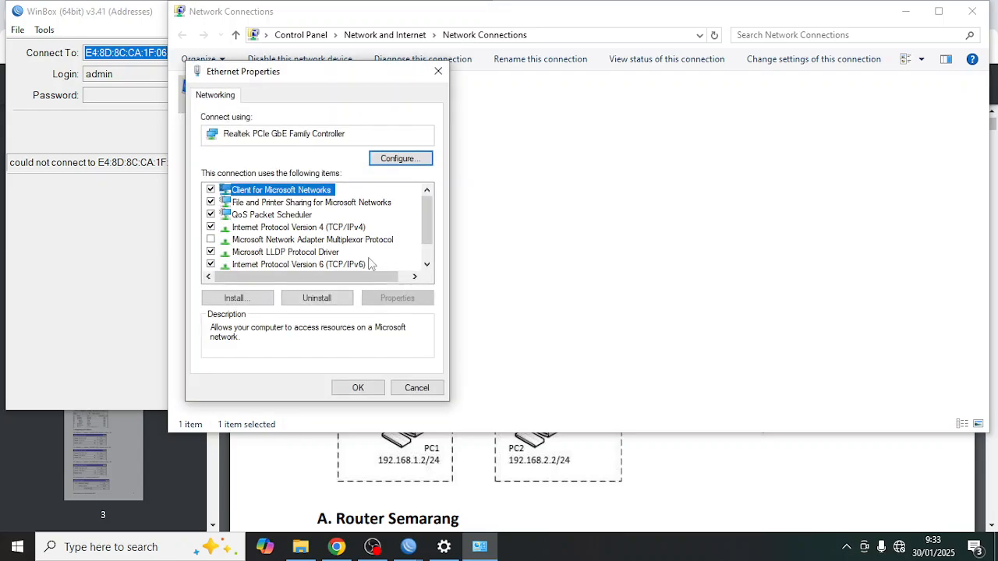
double_click(336, 229)
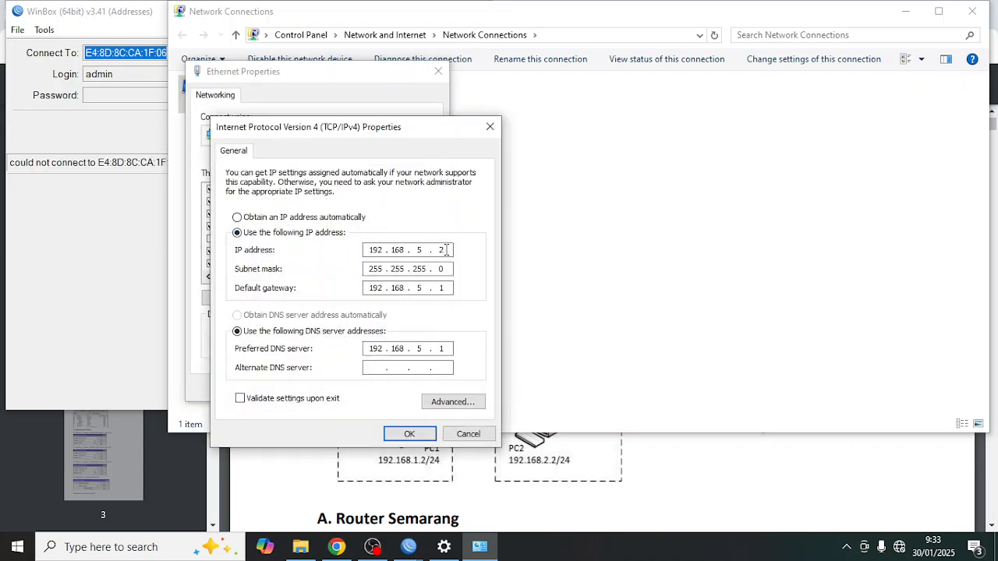
key("BackSpace")
key("BackSpace")
key("BackSpace")
key("BackSpace")
key("BackSpace")
key("BackSpace")
key("BackSpace")
type("10.90.90.91")
Clear the default gateway and the preferred DNS server in the adapter's IPv4 settings.
left_click(444, 288)
key("BackSpace")
key("BackSpace")
key("BackSpace")
key("BackSpace")
key("BackSpace")
key("BackSpace")
key("BackSpace")
left_click(444, 348)
key("BackSpace")
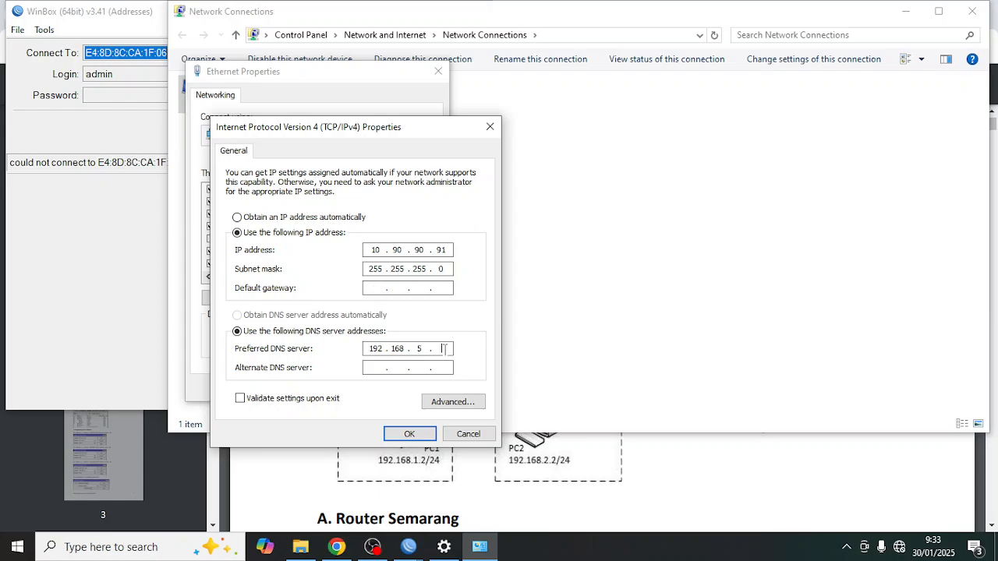
key("BackSpace")
key("BackSpace")
key("BackSpace")
key("BackSpace")
key("BackSpace")
key("BackSpace")
key("BackSpace")
Set the adapter's subnet mask to 255.0.0.0 and save the Ethernet properties.
left_click(378, 287)
type("10")
double_click(413, 271)
type("0")
double_click(394, 269)
type("0")
left_click(397, 431)
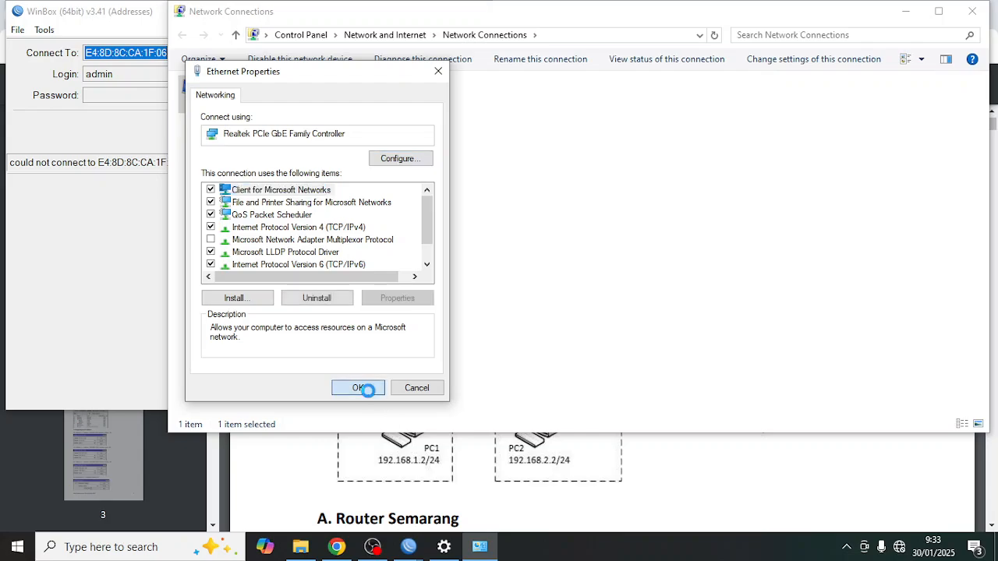
left_click(364, 387)
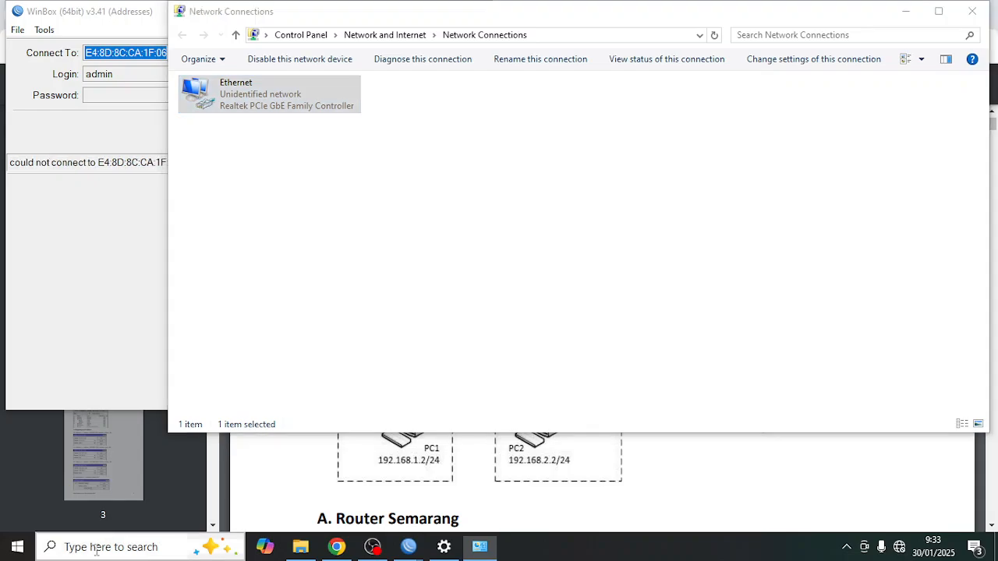
Open Command Prompt and check the PC's network configuration with ipconfig.
left_click(95, 547)
type("cmd")
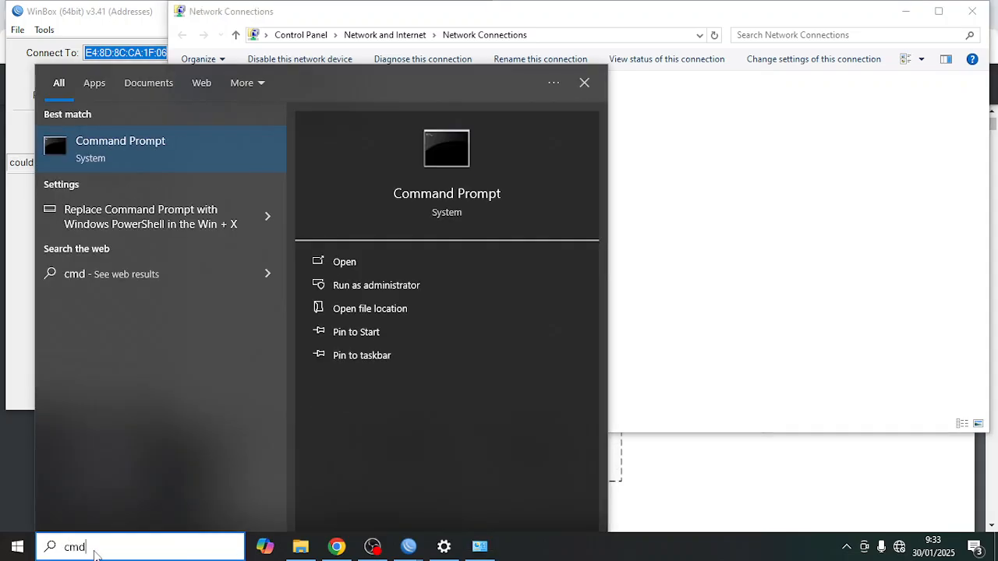
left_click(180, 150)
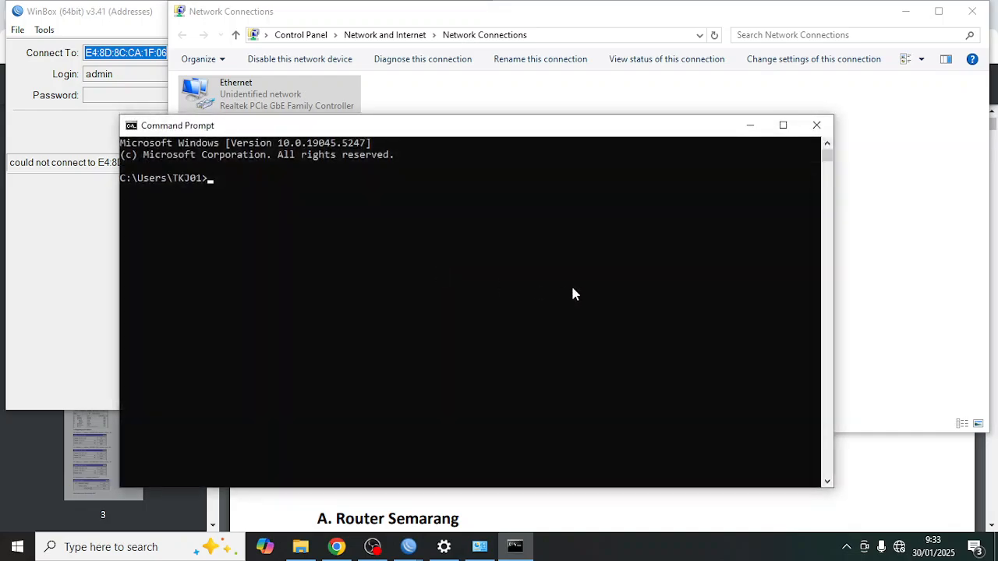
type("ipconfig")
key("Return")
Ping the switch at 10.90.90.90 to test the connection, and stop the ping after a few replies.
type("ping ")
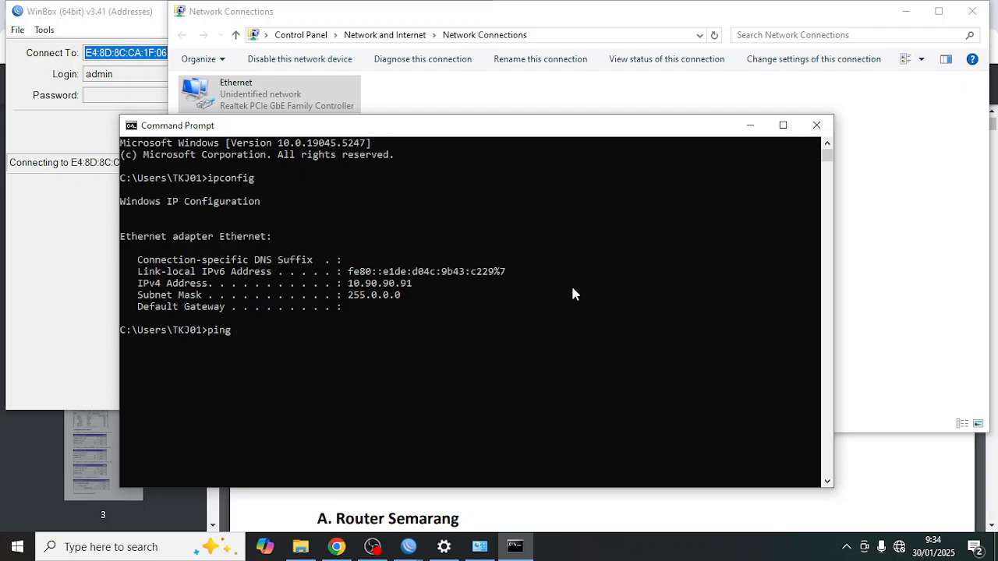
type("10.90")
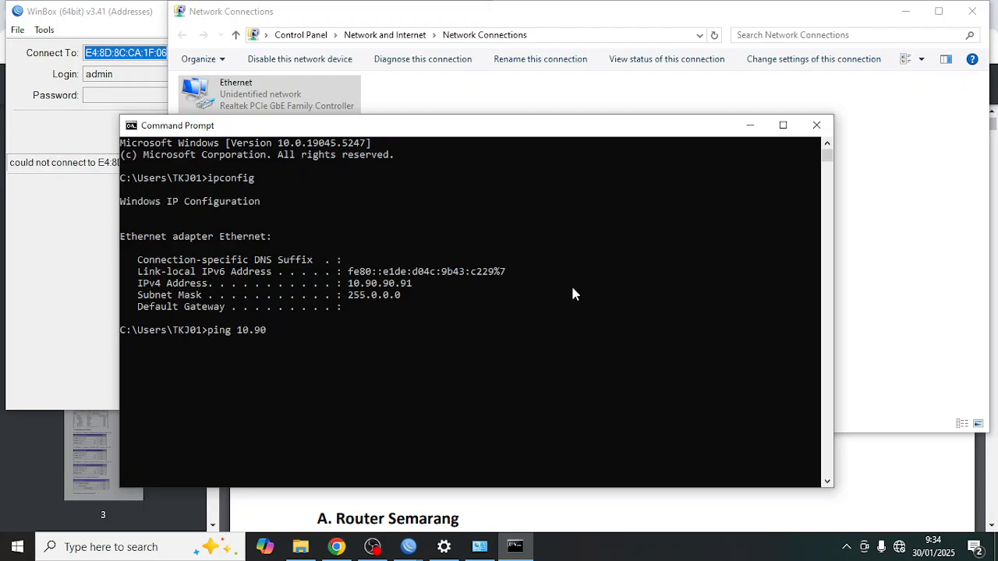
type(".90.90")
key("Return")
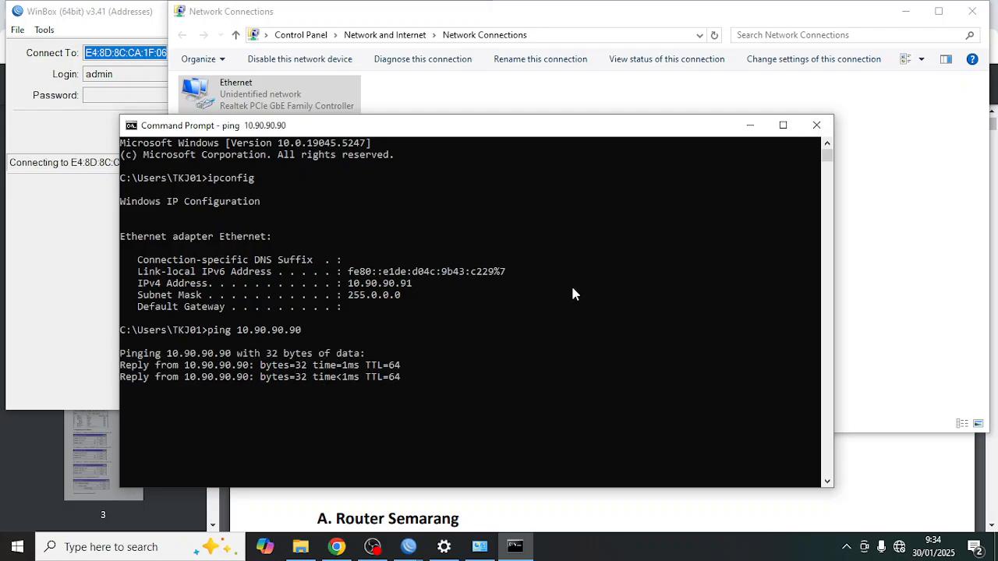
key("ctrl+c")
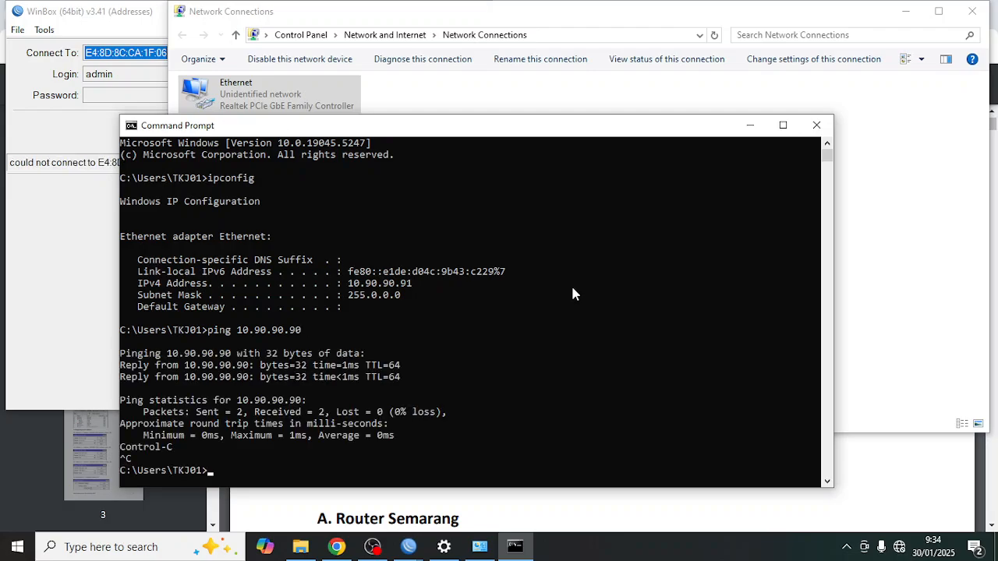
Switch to Chrome and open the switch's web interface at 10.90.90.90 in a new tab.
left_click(337, 546)
left_click(558, 14)
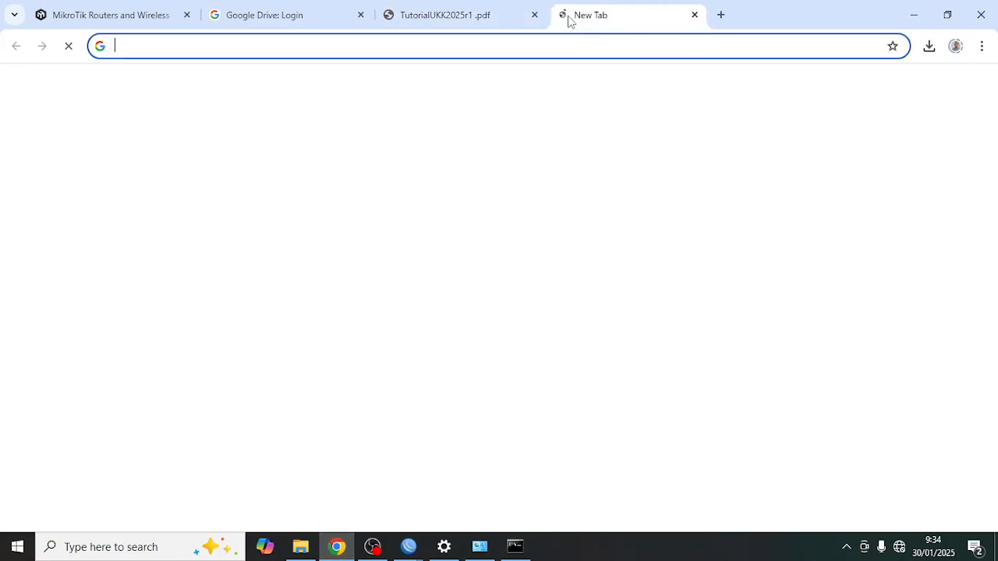
type("10.")
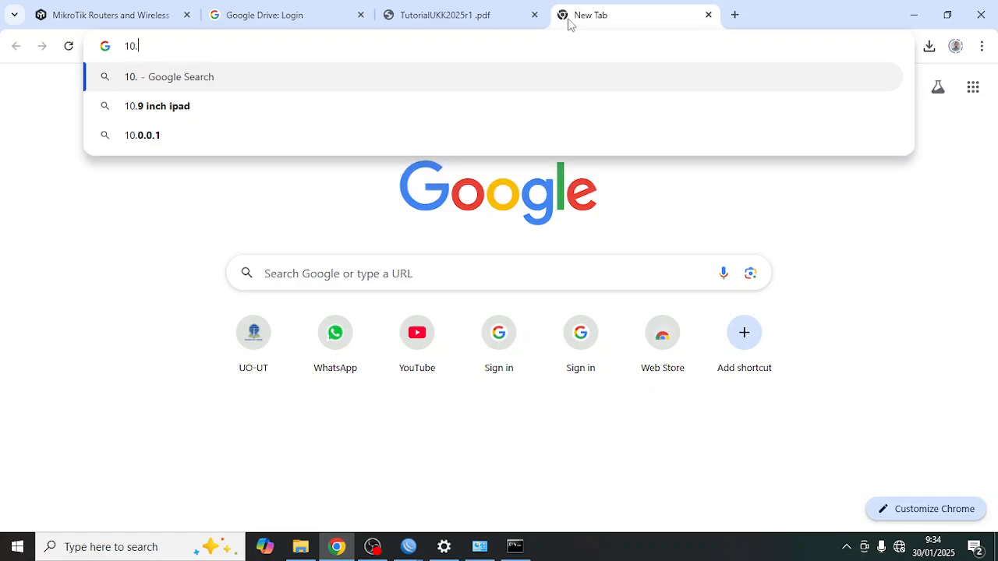
type("90.90.90")
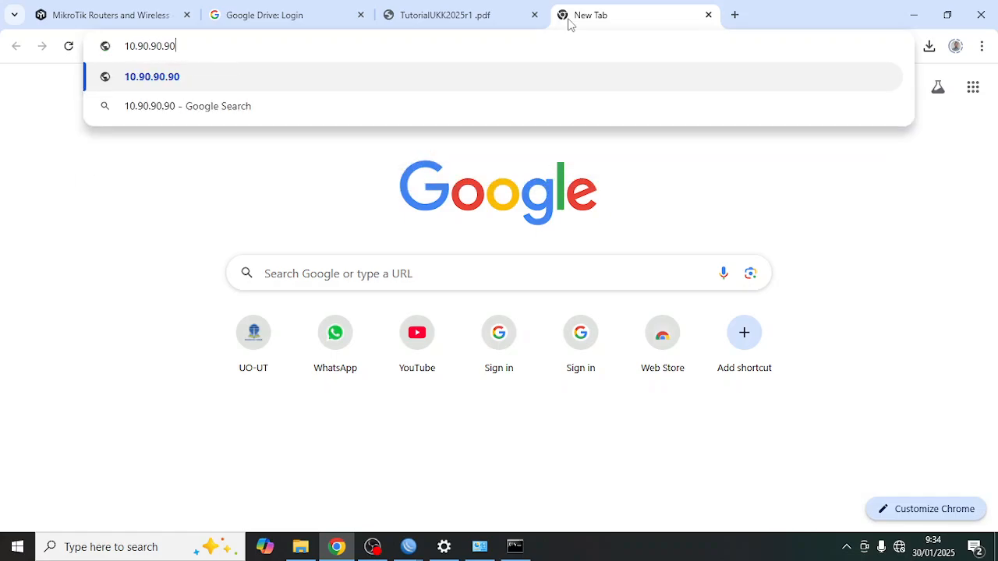
type(".")
key("BackSpace")
key("Return")
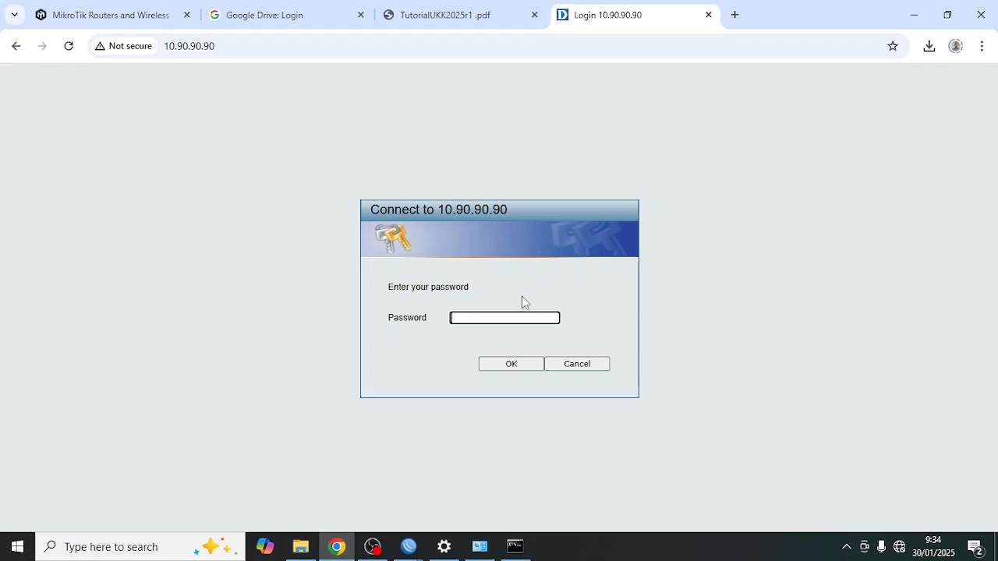
Log in to the switch with the administrator password and decline saving it in the browser.
type("•")
left_click(512, 364)
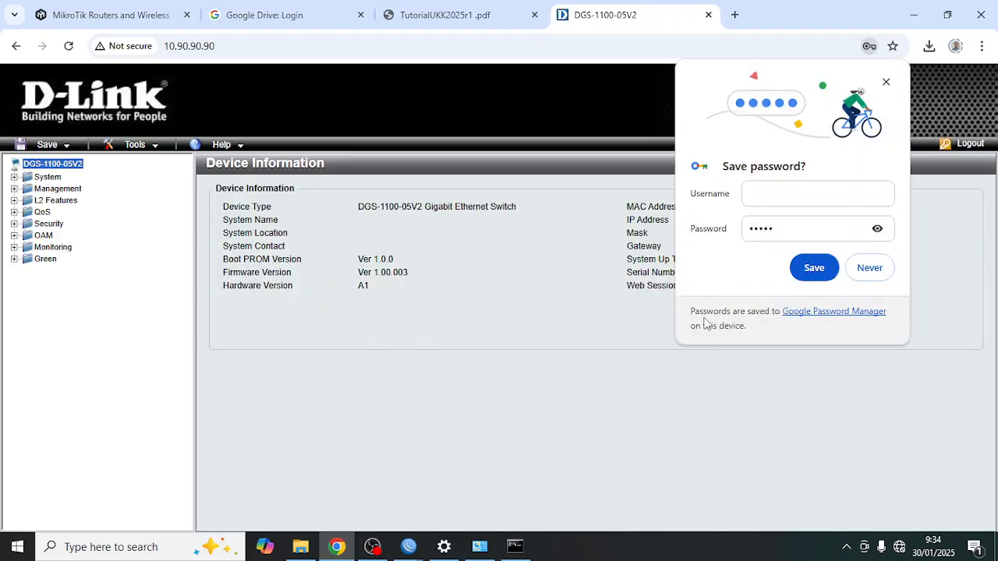
left_click(865, 268)
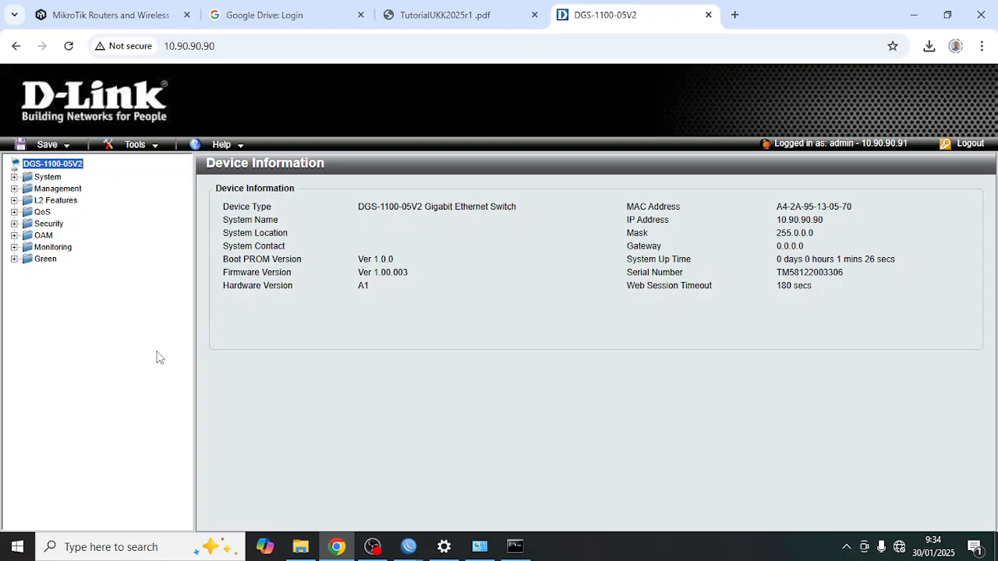
Open the switch's 802.1Q VLAN settings within its L2 features.
left_click(14, 201)
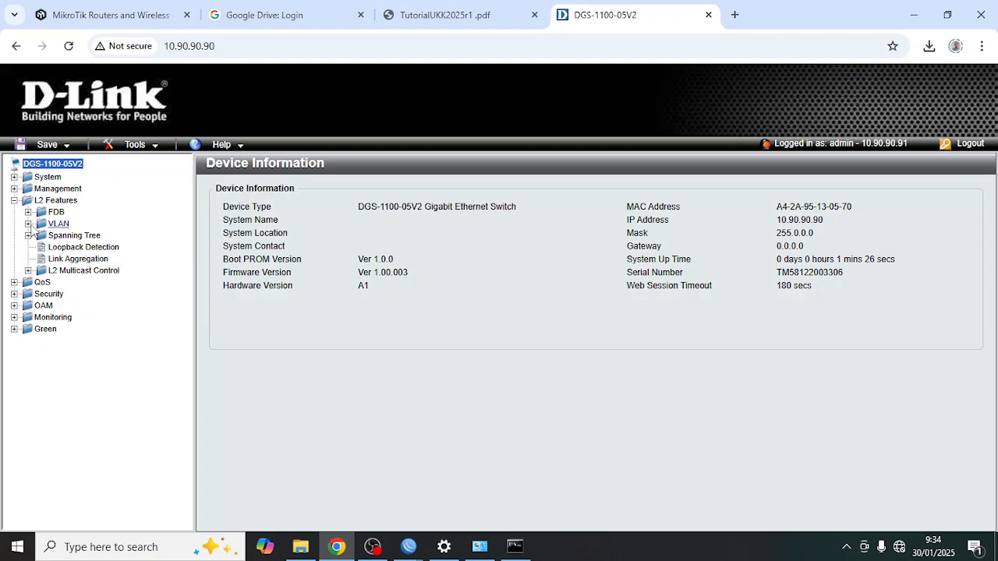
left_click(28, 223)
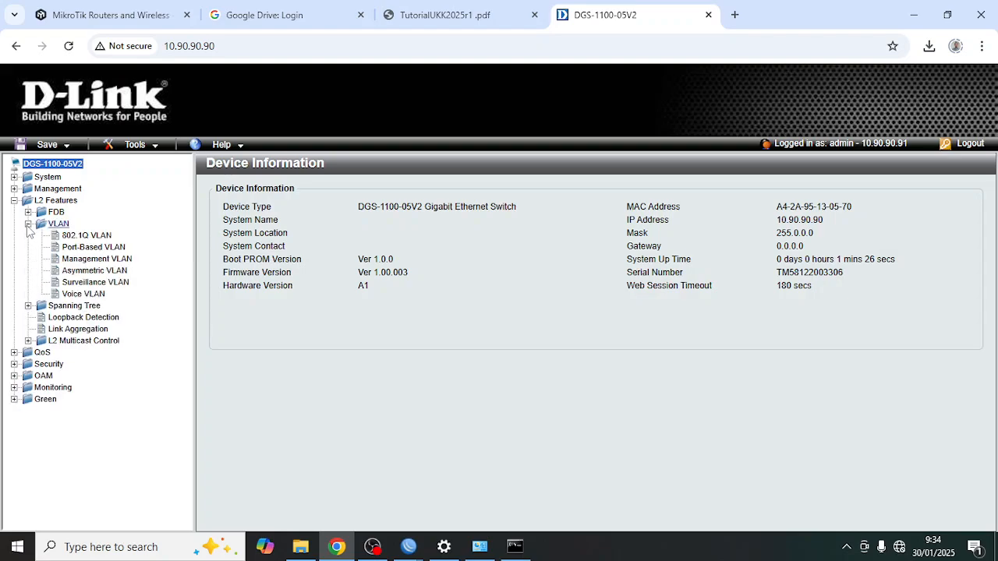
left_click(87, 236)
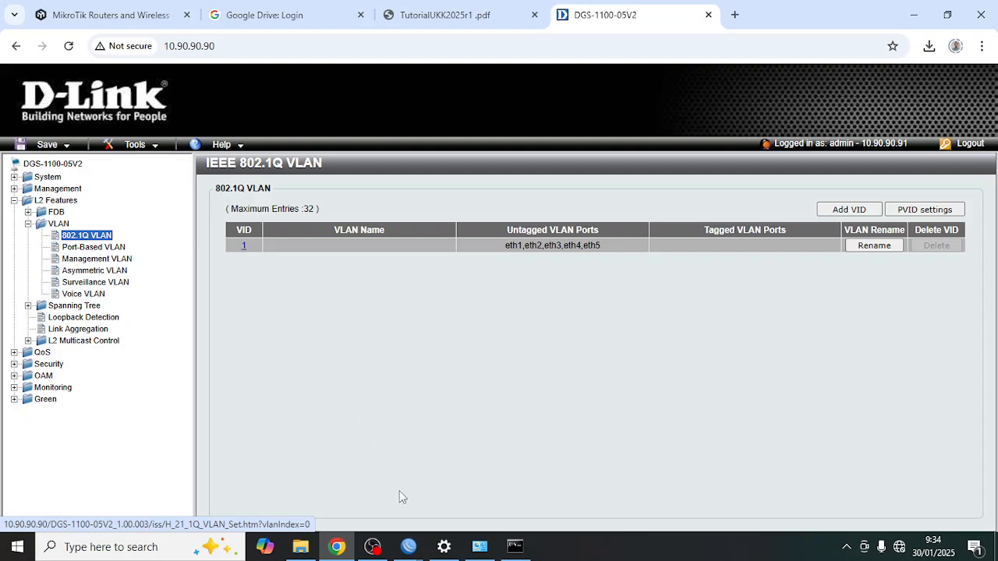
Open the port configuration of VID 1 and compare it with the switch's port assignments in the topology PDF.
left_click(430, 10)
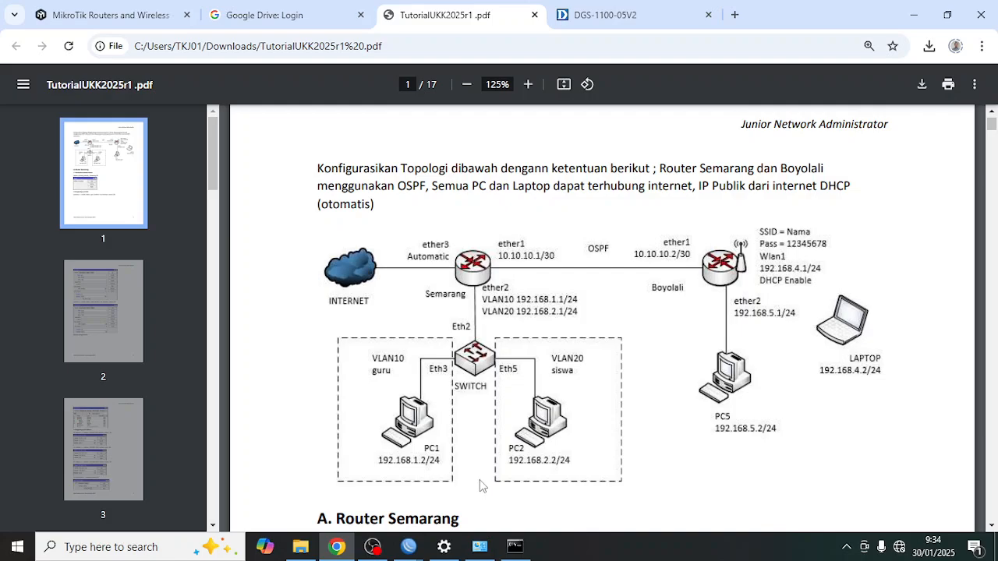
left_click(584, 15)
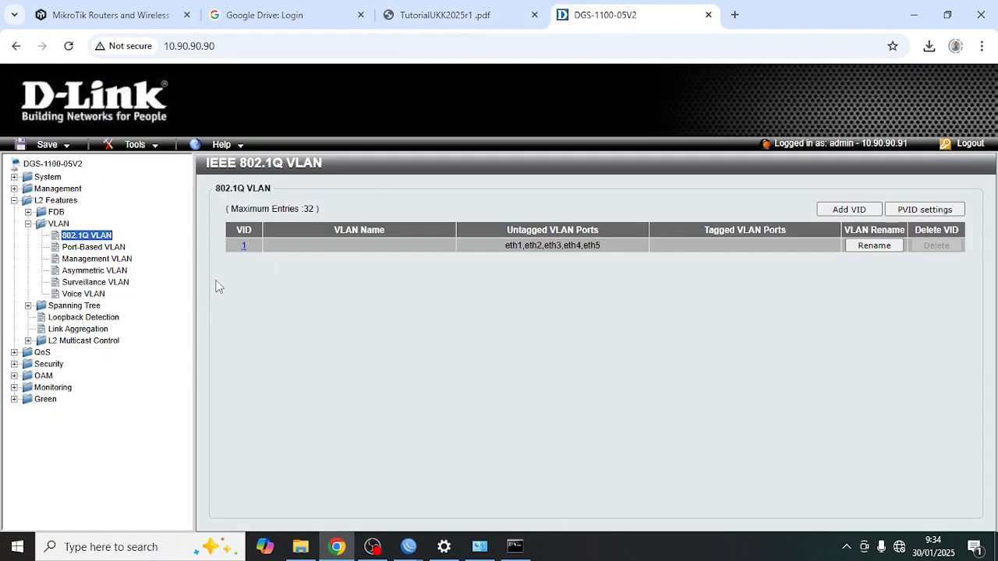
left_click(243, 246)
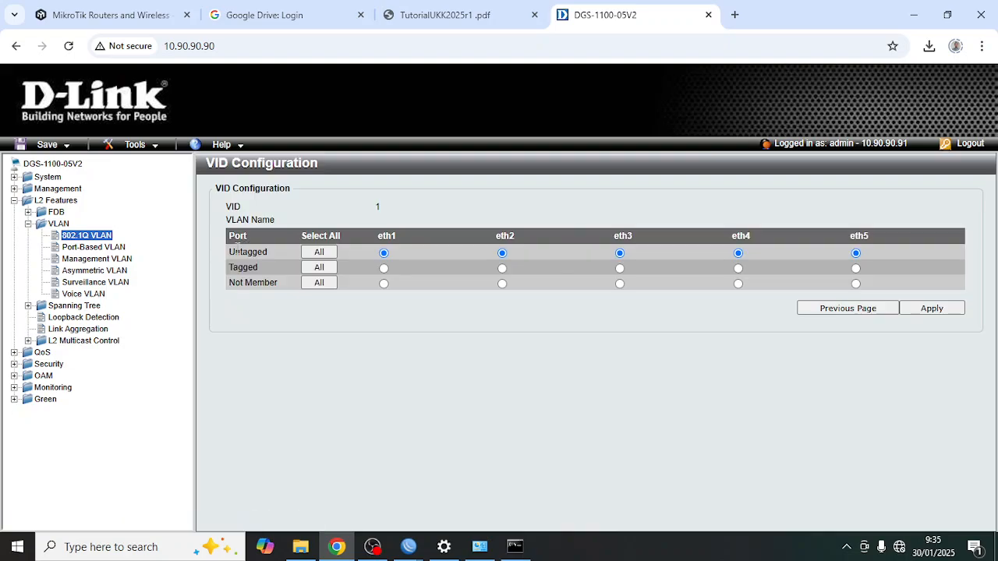
left_click(425, 15)
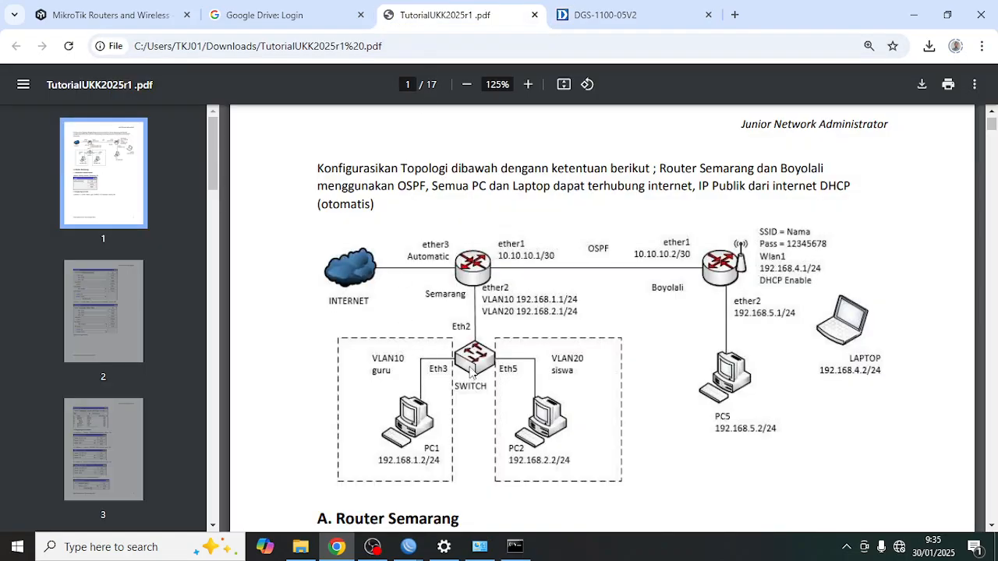